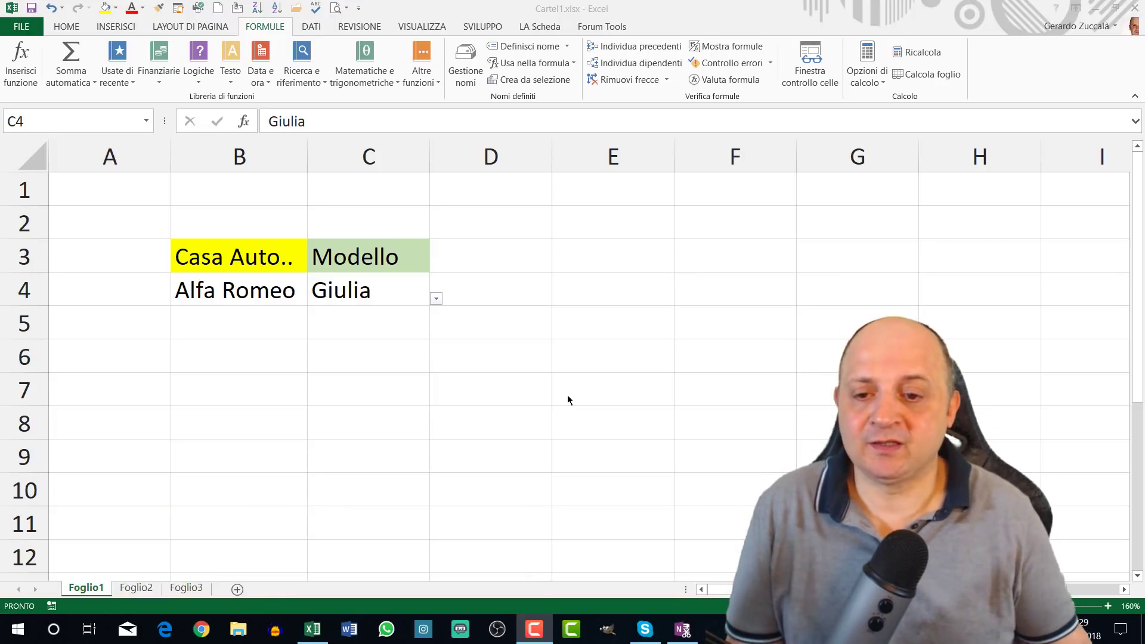
Pick Audi as the make in B4 from its dropdown list
{"action": "left_click", "coordinate": [333, 302]}
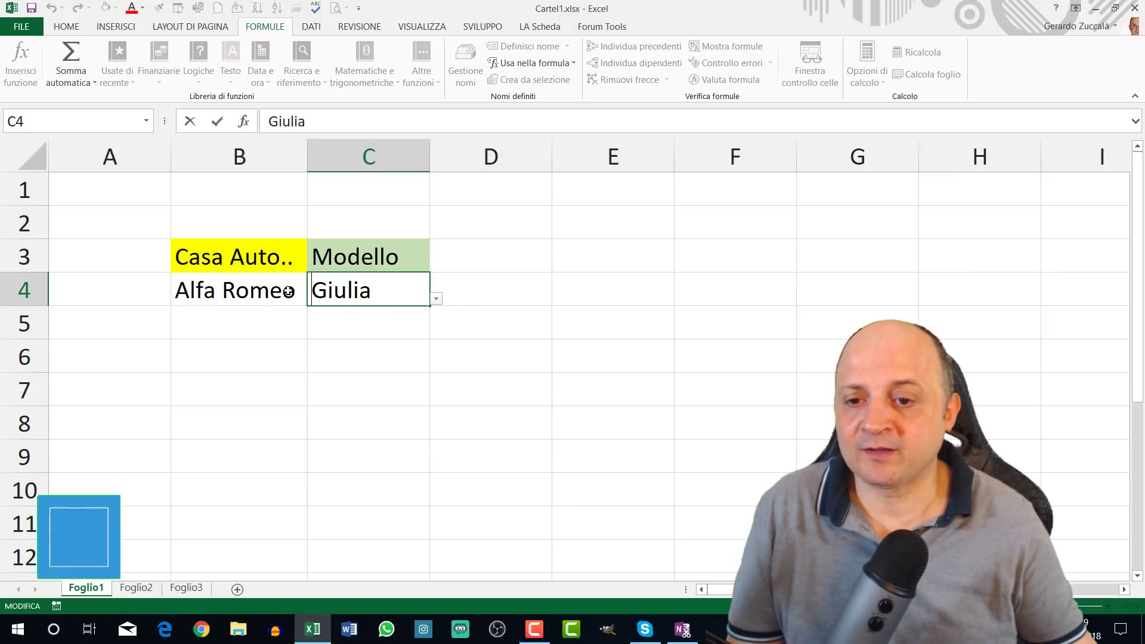
{"action": "left_click", "coordinate": [281, 292]}
{"action": "left_click", "coordinate": [314, 299]}
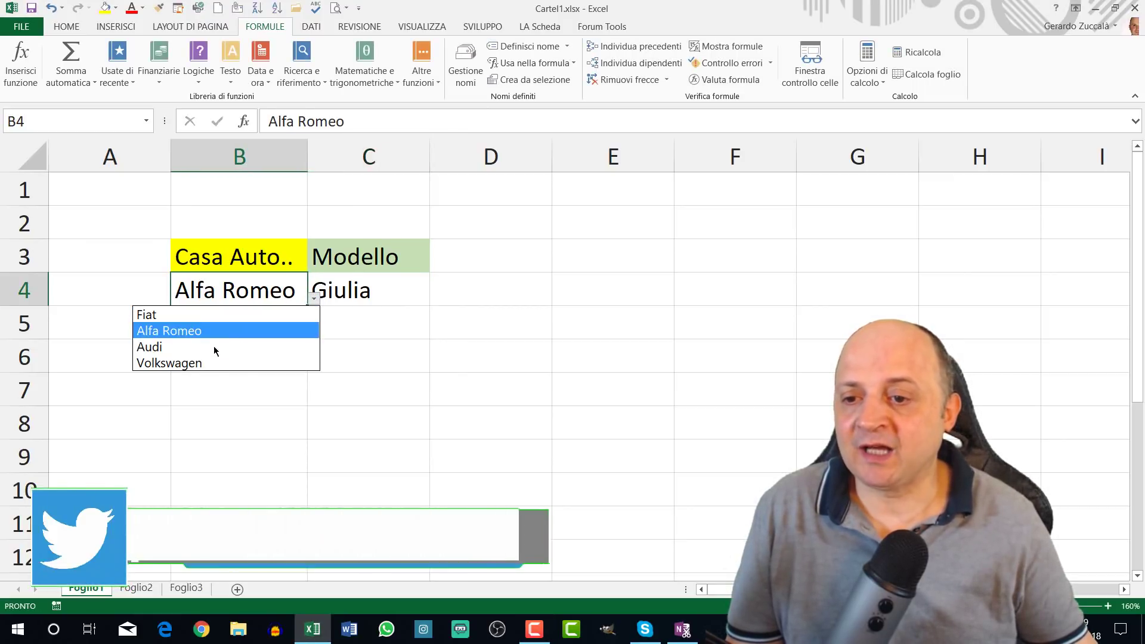
{"action": "left_click", "coordinate": [212, 347]}
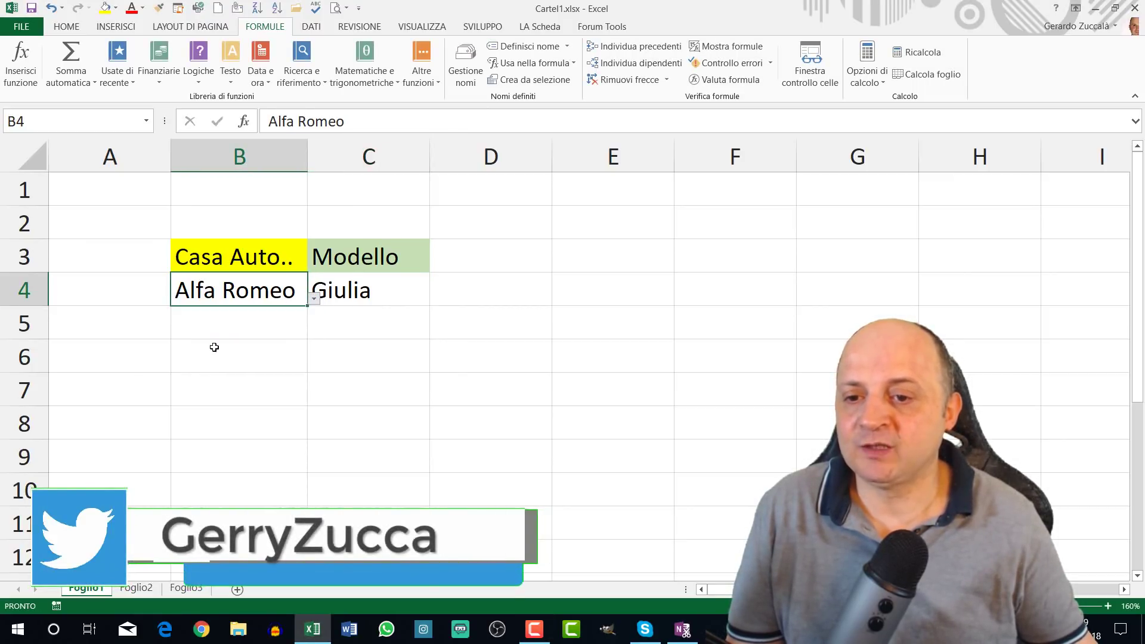
{"action": "left_click", "coordinate": [313, 299]}
{"action": "left_click", "coordinate": [202, 331]}
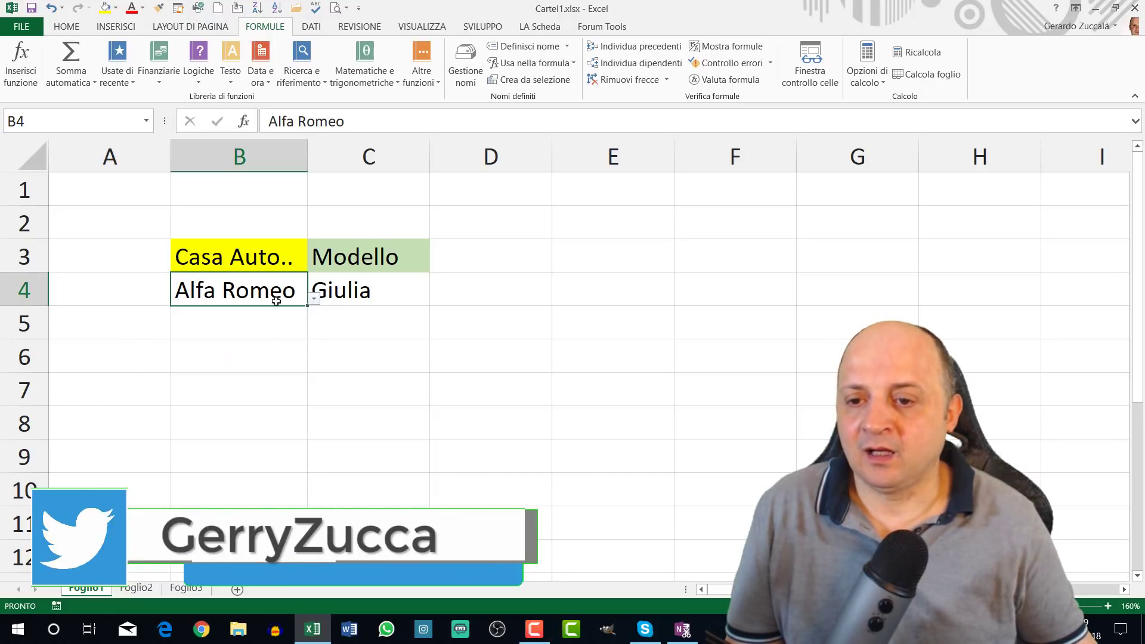
{"action": "left_click", "coordinate": [314, 299]}
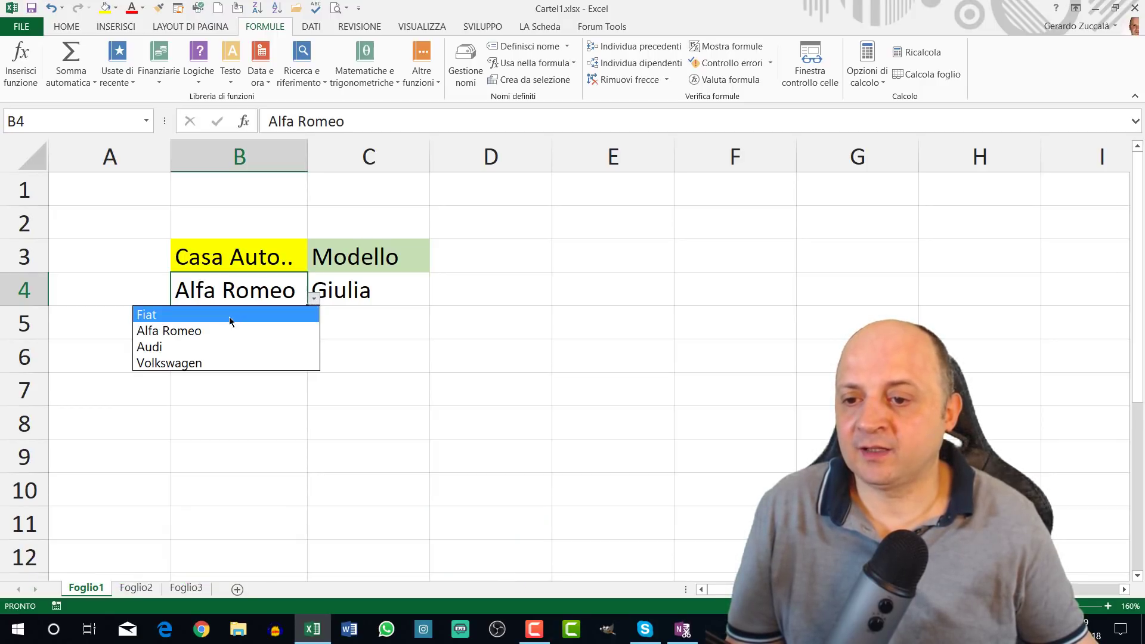
{"action": "left_click", "coordinate": [209, 349]}
In C4, pick A8 and then Q2 from the Audi model list
{"action": "left_click", "coordinate": [354, 296]}
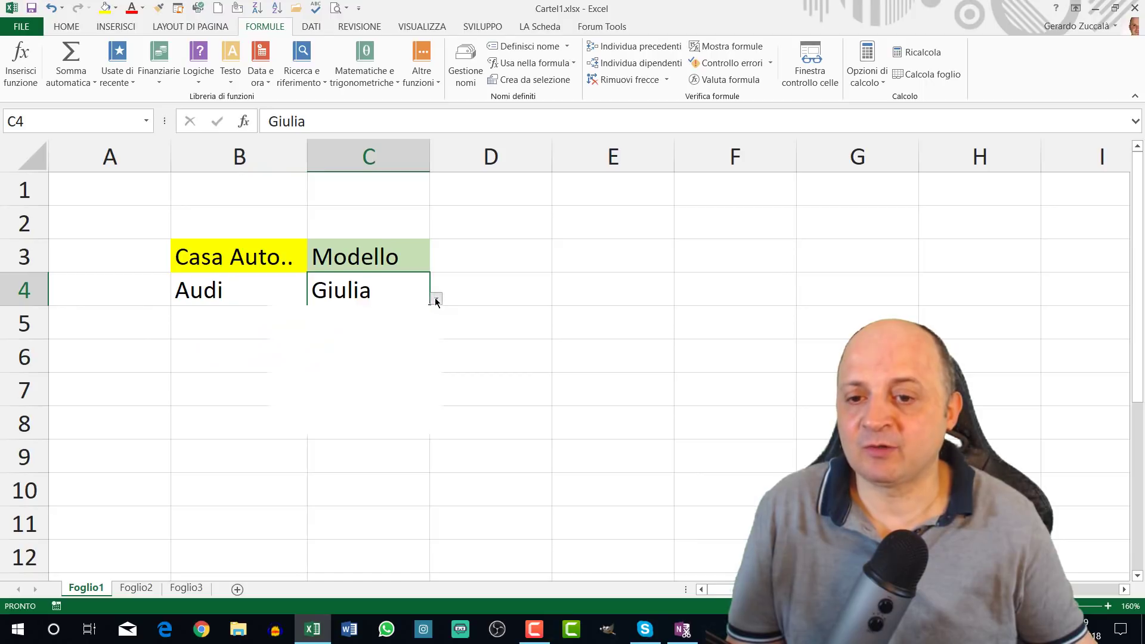
{"action": "left_click", "coordinate": [436, 298]}
{"action": "left_click", "coordinate": [288, 379]}
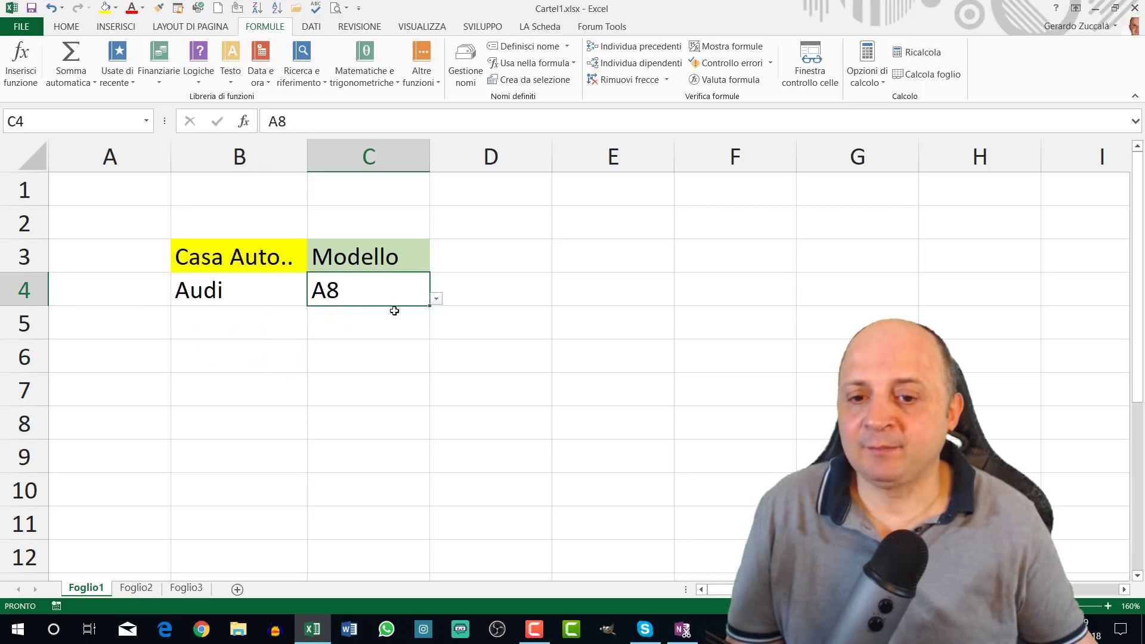
{"action": "left_click", "coordinate": [436, 298]}
{"action": "scroll", "coordinate": [435, 382], "scroll_direction": "down", "scroll_amount": 1}
{"action": "scroll", "coordinate": [306, 368], "scroll_direction": "down", "scroll_amount": 1}
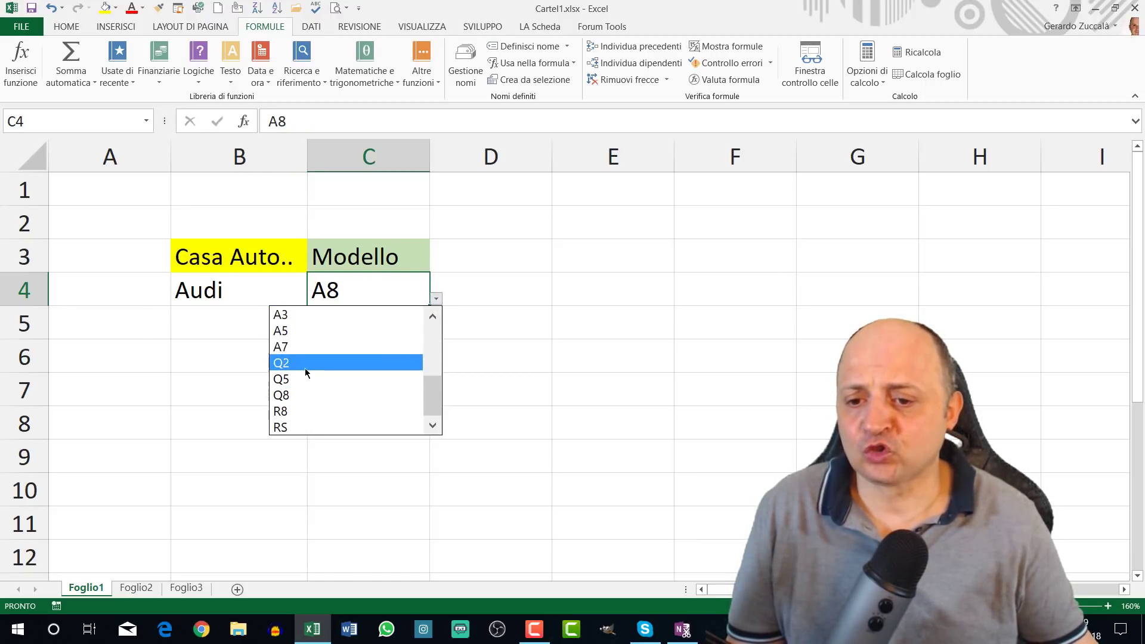
{"action": "key", "text": "Escape"}
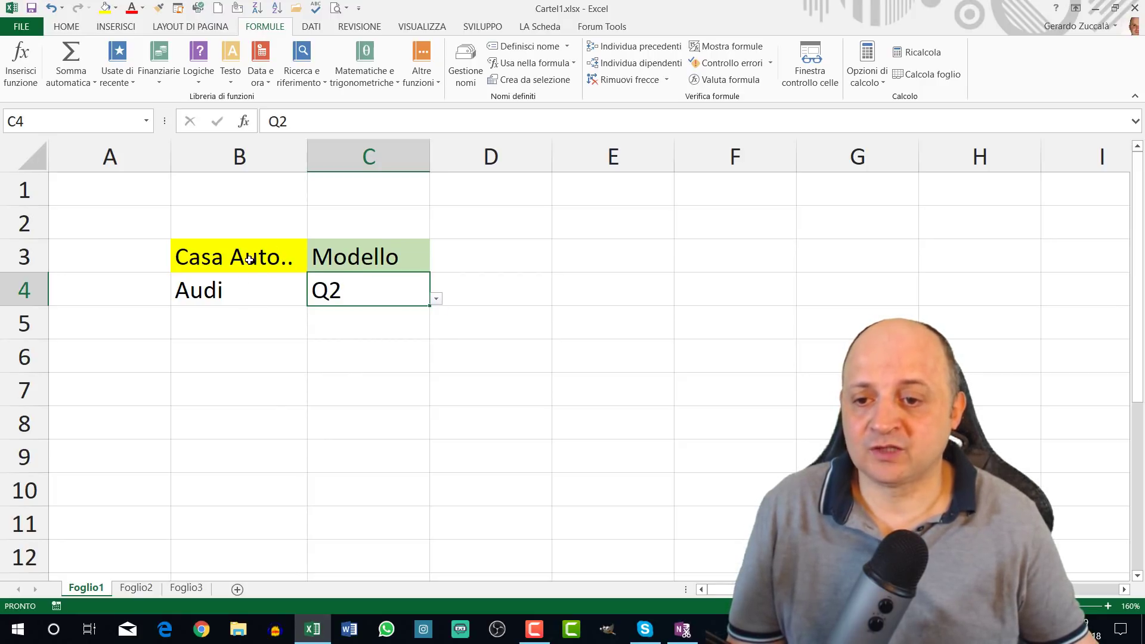
Switch B4 to Volkswagen and pick Passat as the model in C4
{"action": "left_click", "coordinate": [238, 291]}
{"action": "left_click", "coordinate": [315, 299]}
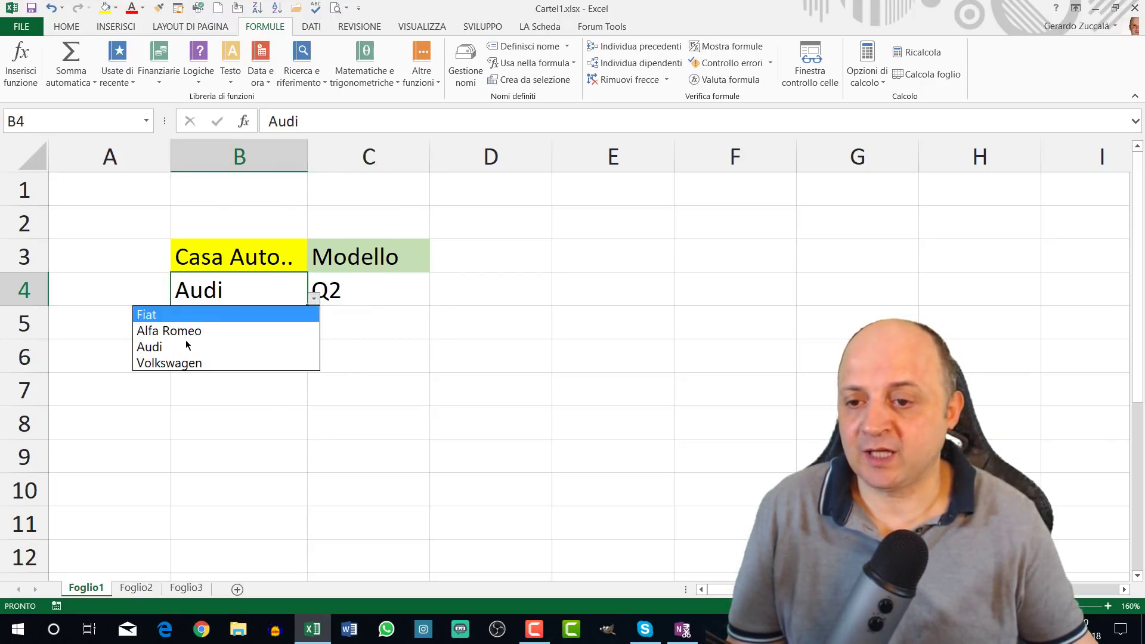
{"action": "left_click", "coordinate": [196, 355]}
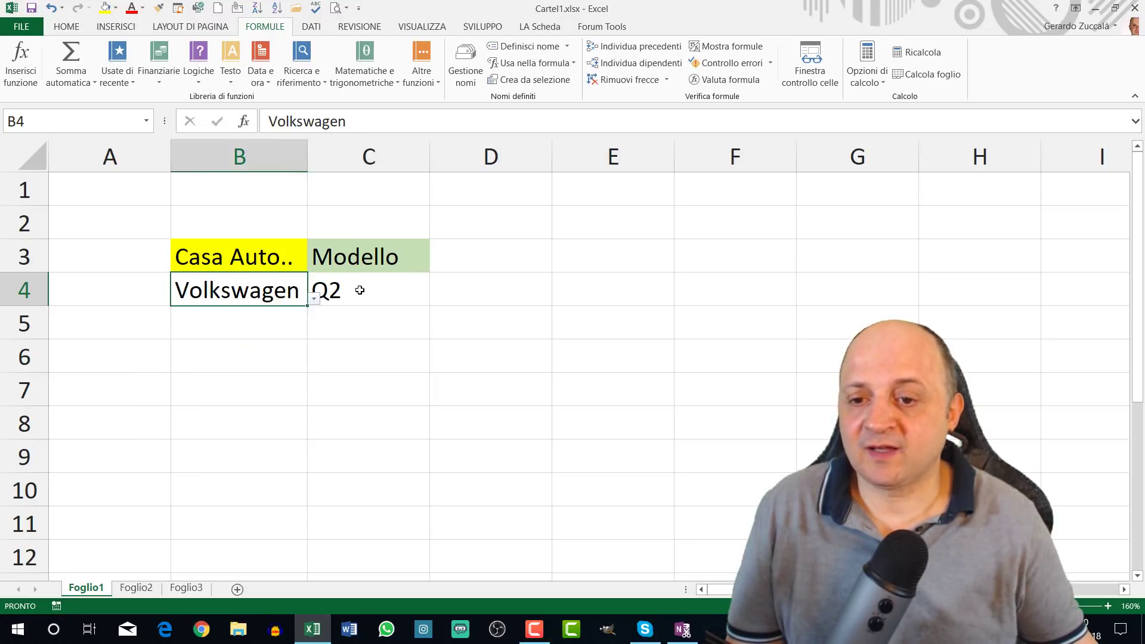
{"action": "left_click", "coordinate": [373, 290]}
{"action": "left_click", "coordinate": [436, 302]}
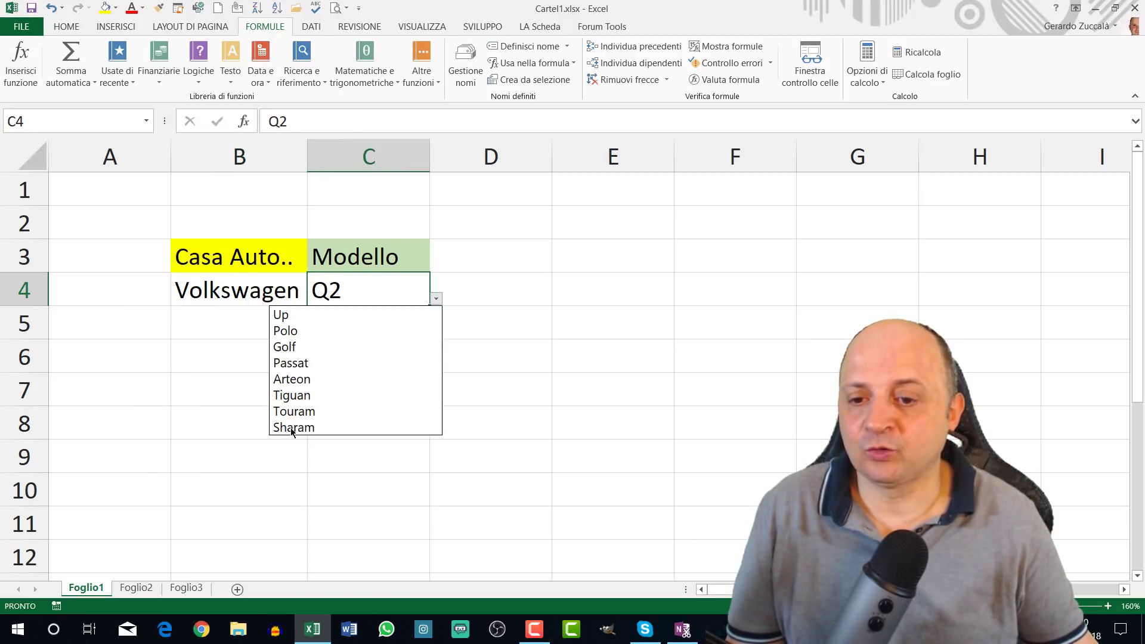
{"action": "left_click", "coordinate": [292, 363]}
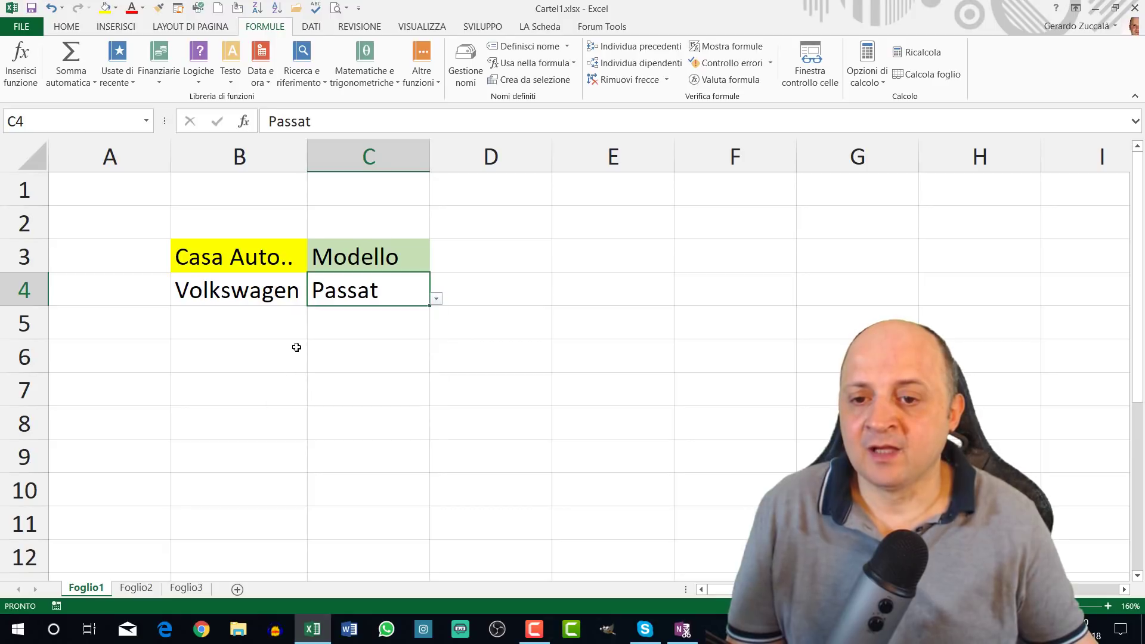
Highlight the empty cells in columns D–F and the Modello column for illustration
{"action": "left_click_drag", "start_coordinate": [464, 266], "coordinate": [470, 376]}
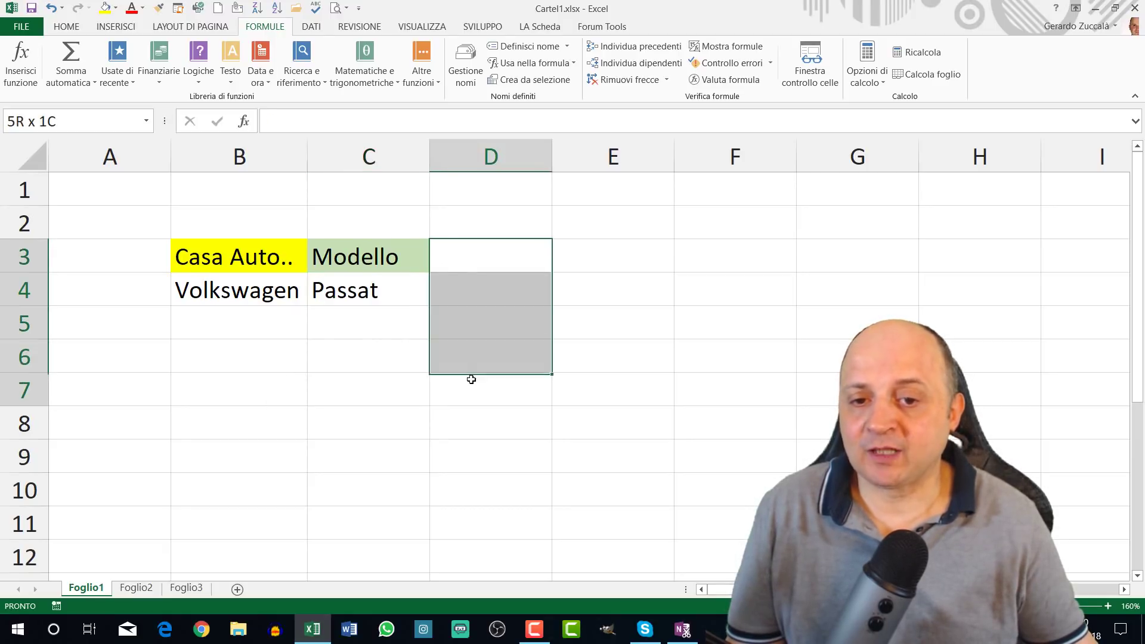
{"action": "left_click_drag", "start_coordinate": [596, 256], "coordinate": [585, 376]}
{"action": "left_click_drag", "start_coordinate": [680, 254], "coordinate": [707, 394]}
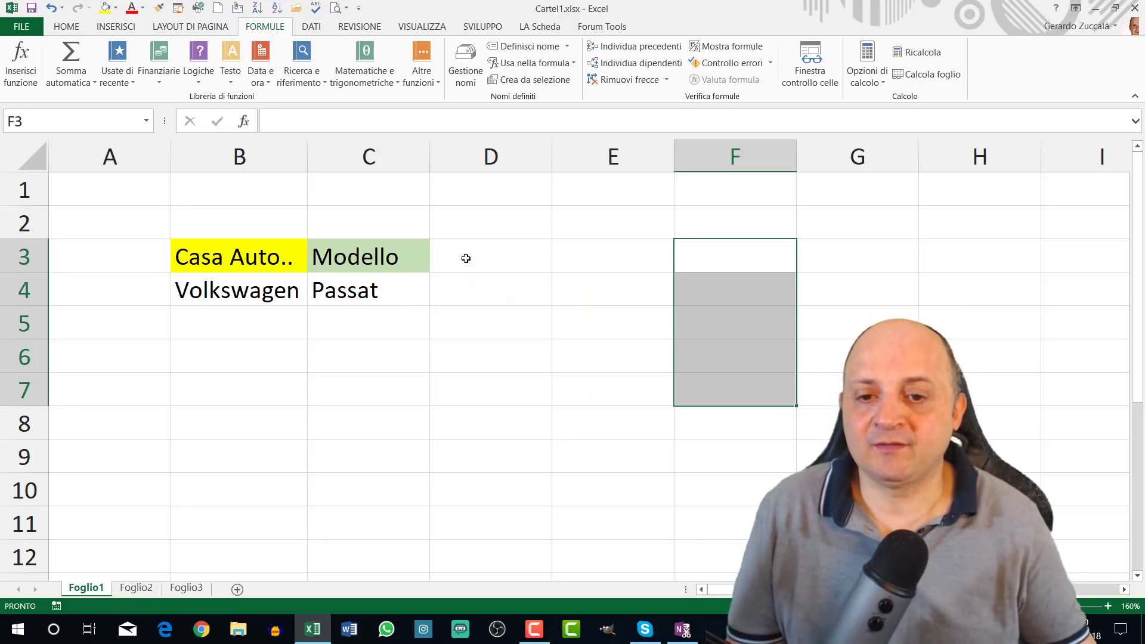
{"action": "left_click_drag", "start_coordinate": [465, 258], "coordinate": [455, 418]}
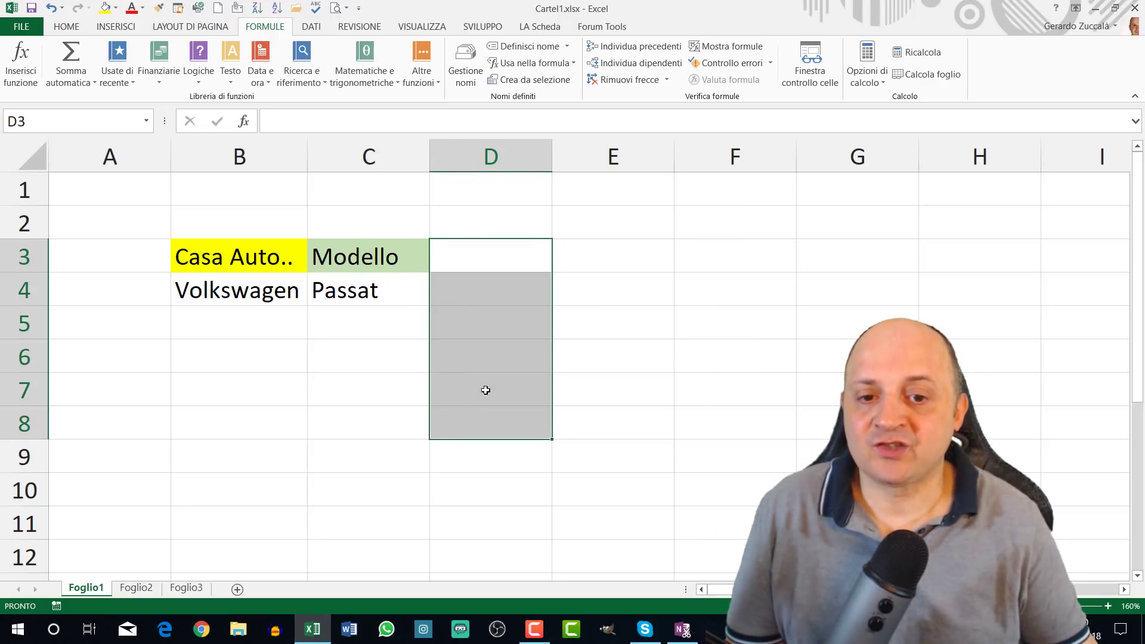
{"action": "left_click_drag", "start_coordinate": [586, 259], "coordinate": [588, 459]}
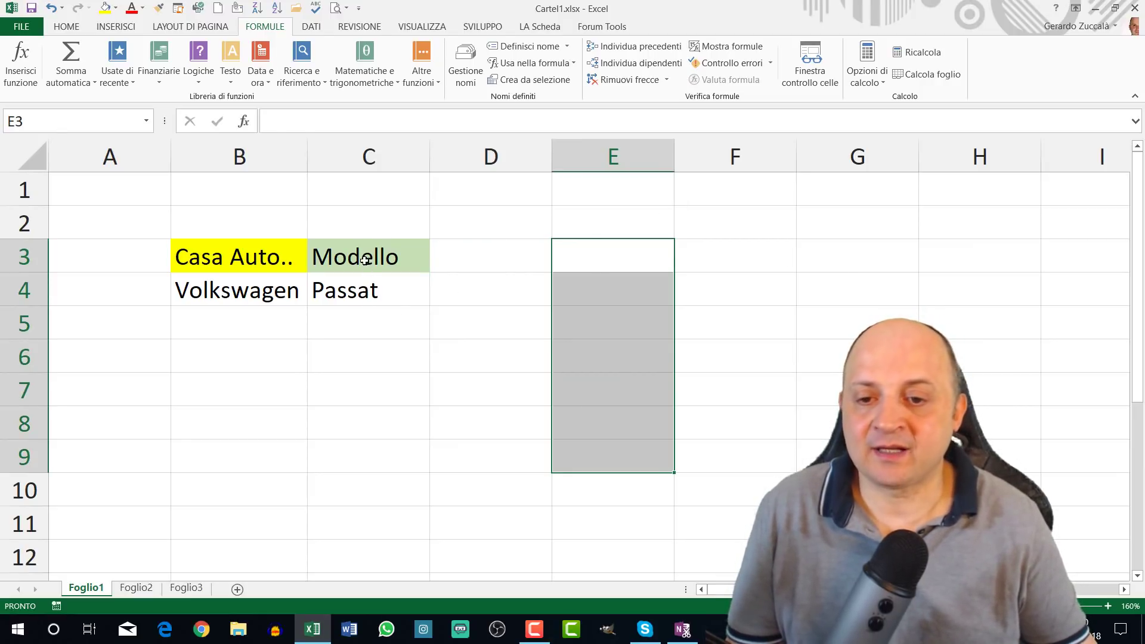
{"action": "left_click_drag", "start_coordinate": [365, 260], "coordinate": [348, 358]}
Pick Golf from C4's Volkswagen model list
{"action": "left_click", "coordinate": [425, 300]}
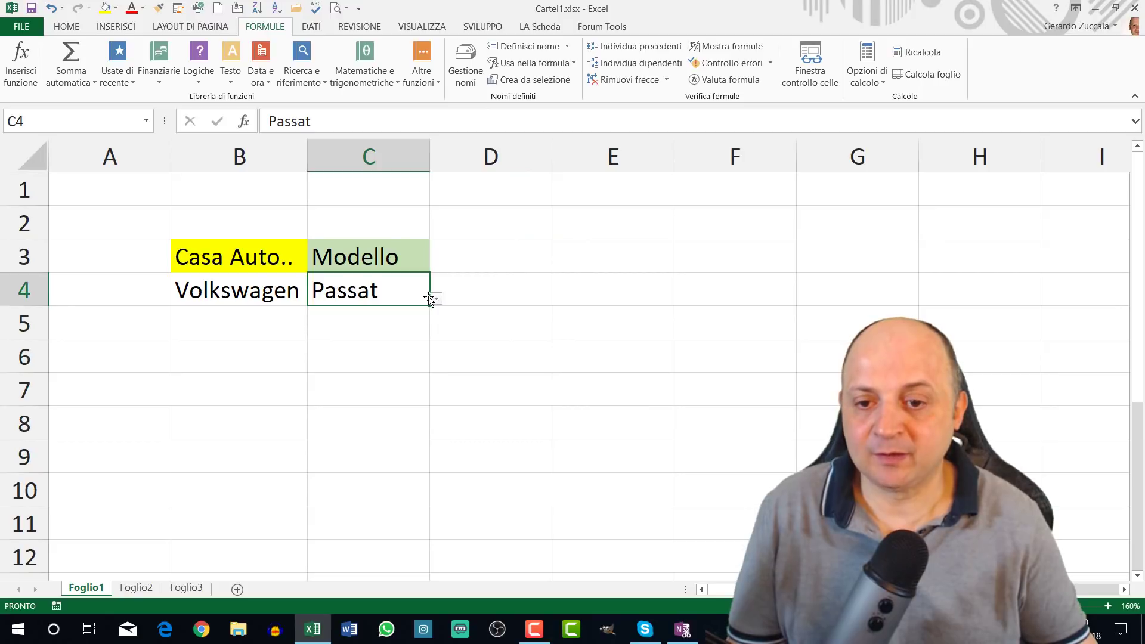
{"action": "left_click", "coordinate": [435, 299]}
{"action": "left_click", "coordinate": [334, 345]}
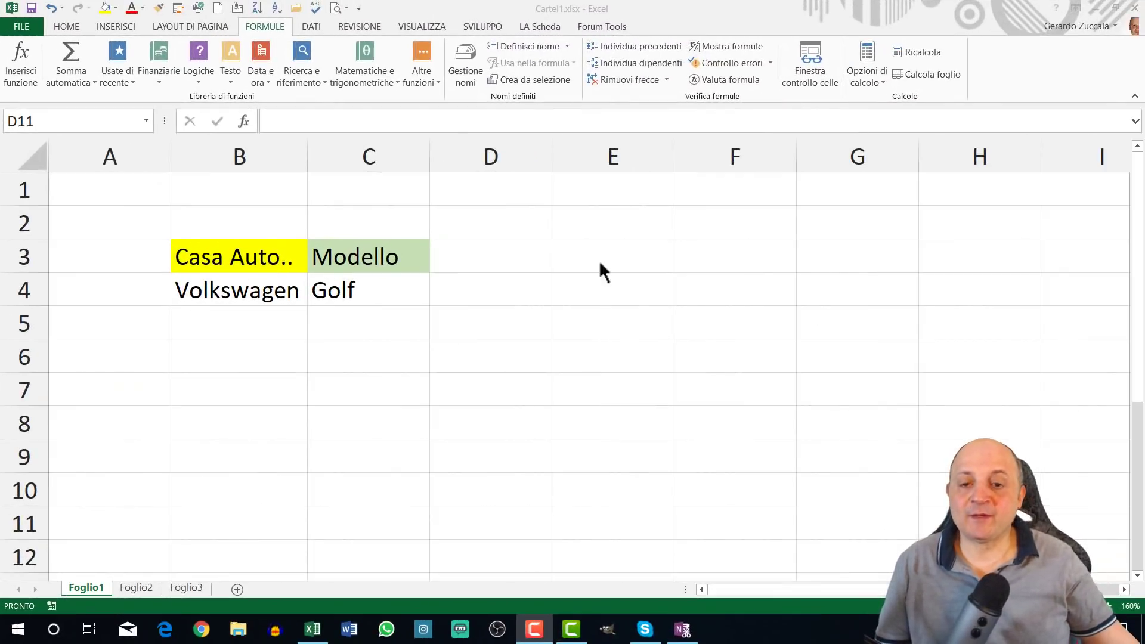
{"action": "left_click", "coordinate": [140, 590]}
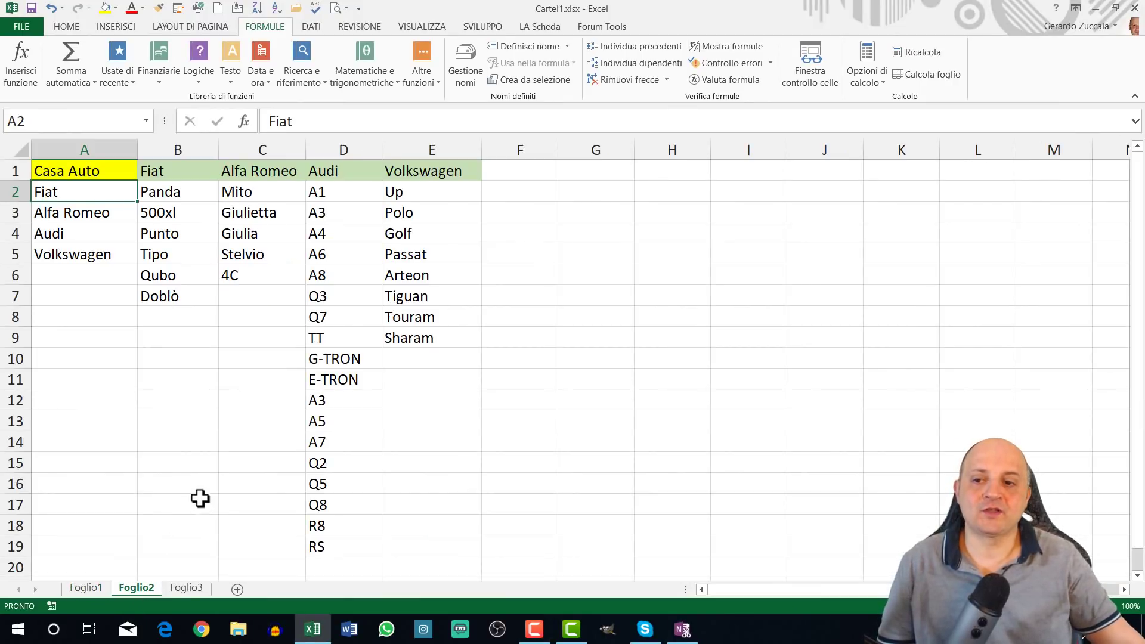
{"action": "left_click_drag", "start_coordinate": [97, 191], "coordinate": [83, 254]}
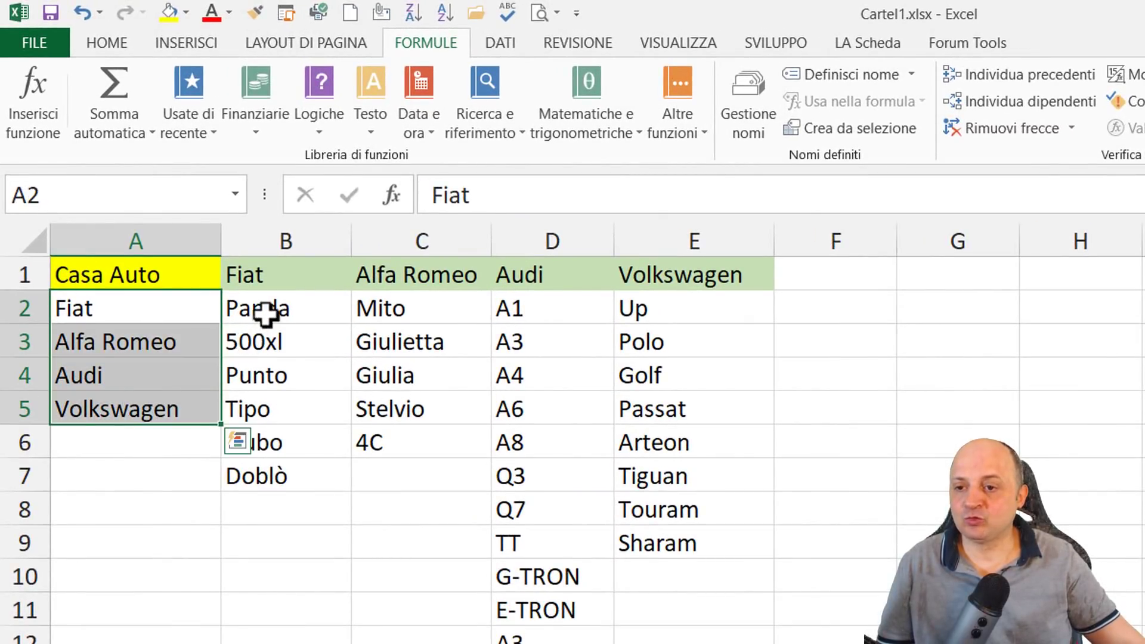
{"action": "left_click_drag", "start_coordinate": [265, 311], "coordinate": [256, 476]}
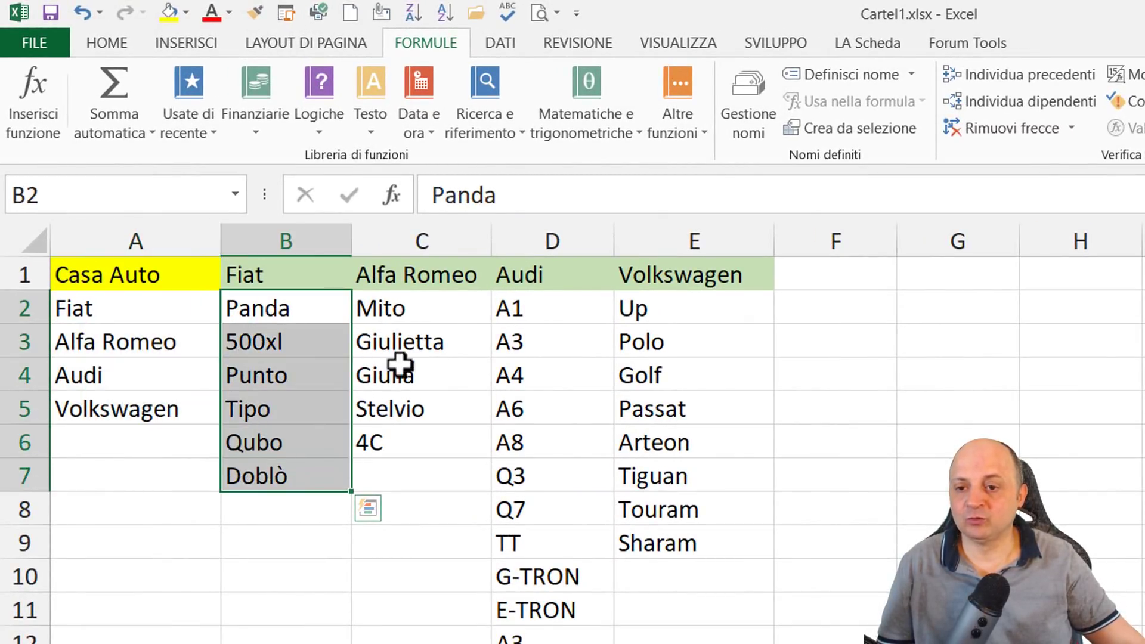
{"action": "left_click_drag", "start_coordinate": [388, 308], "coordinate": [393, 453]}
{"action": "left_click_drag", "start_coordinate": [525, 308], "coordinate": [525, 642]}
{"action": "left_click_drag", "start_coordinate": [721, 307], "coordinate": [680, 545]}
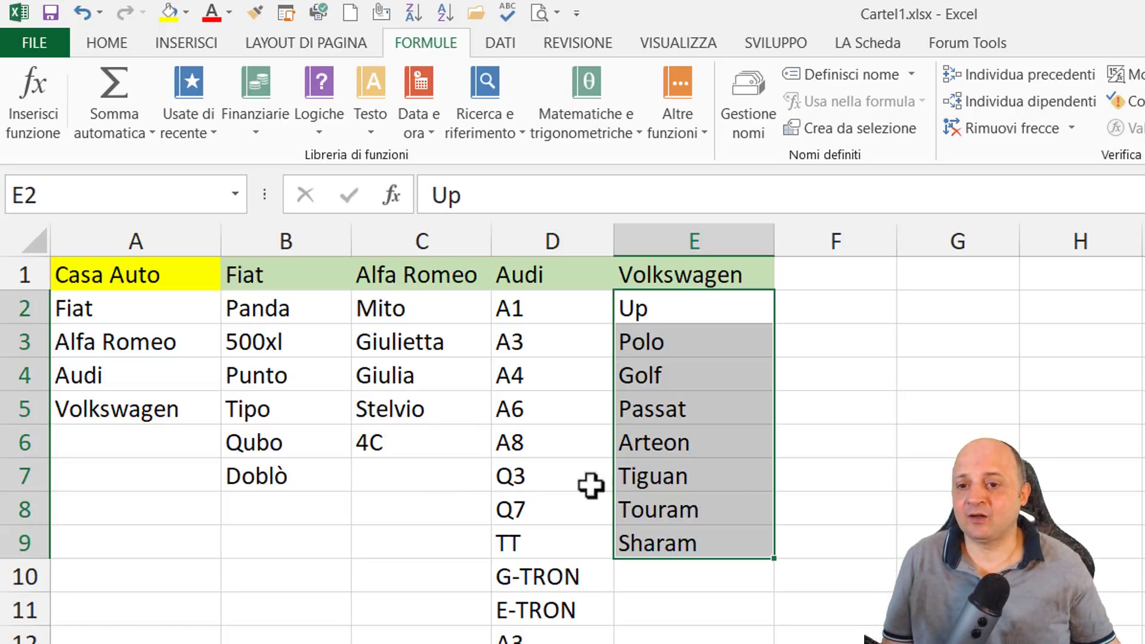
{"action": "left_click_drag", "start_coordinate": [549, 316], "coordinate": [537, 642]}
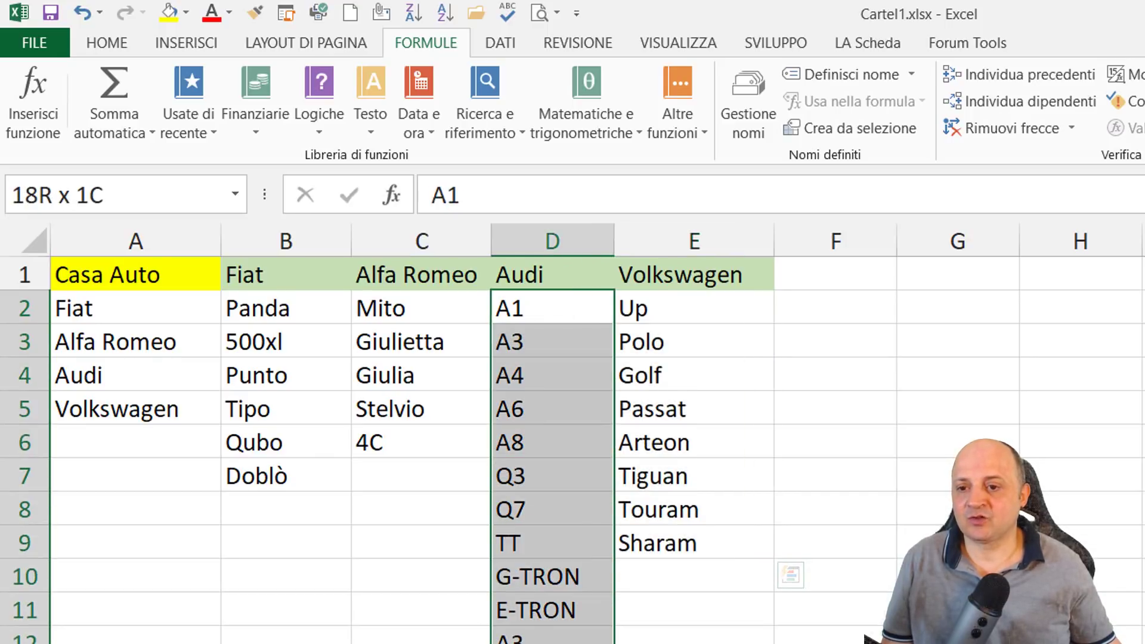
{"action": "mouse_move", "coordinate": [381, 313]}
{"action": "left_mouse_down"}
{"action": "mouse_move", "coordinate": [383, 446]}
{"action": "mouse_move", "coordinate": [404, 438]}
{"action": "left_mouse_up"}
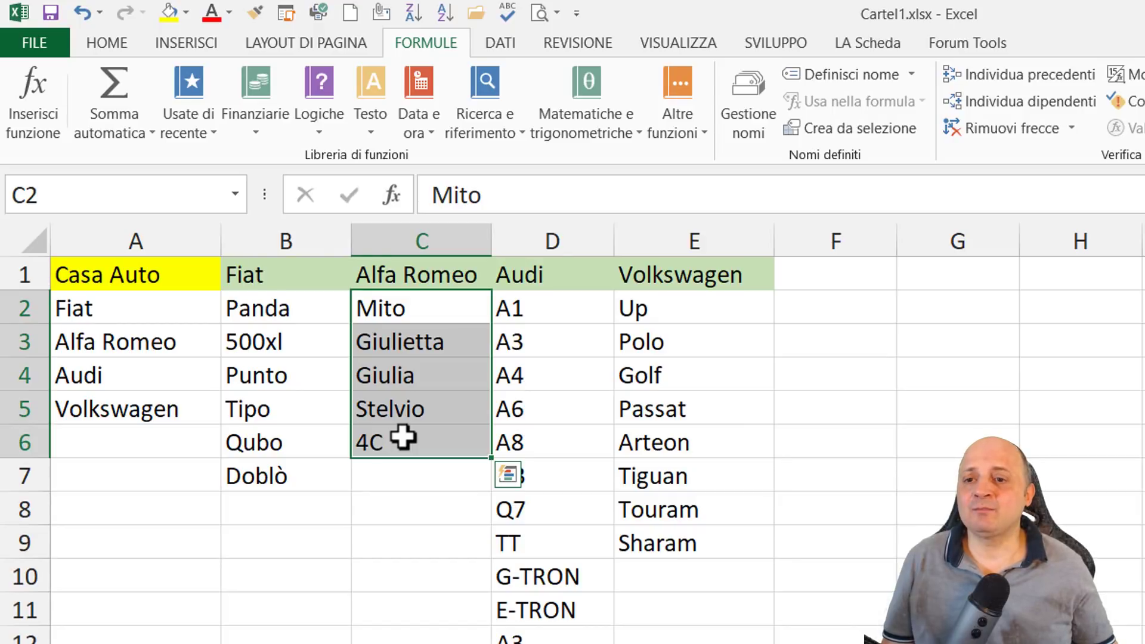
{"action": "mouse_move", "coordinate": [304, 305]}
{"action": "left_mouse_down"}
{"action": "mouse_move", "coordinate": [272, 407]}
{"action": "mouse_move", "coordinate": [268, 481]}
{"action": "left_mouse_up"}
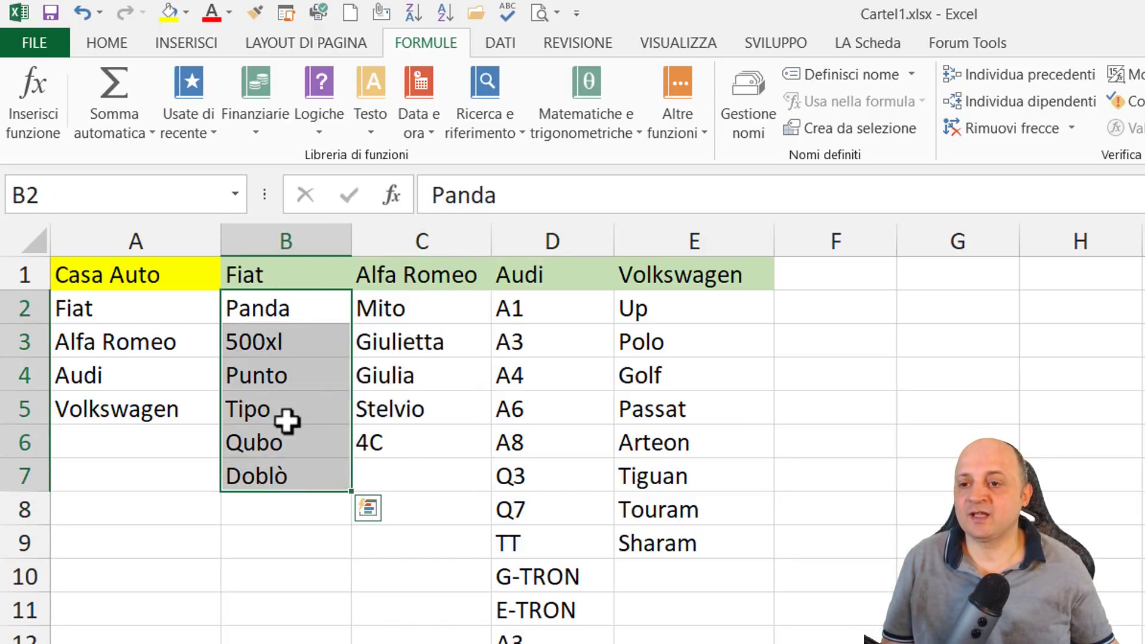
{"action": "left_click", "coordinate": [264, 275]}
{"action": "left_click_drag", "start_coordinate": [243, 317], "coordinate": [312, 436]}
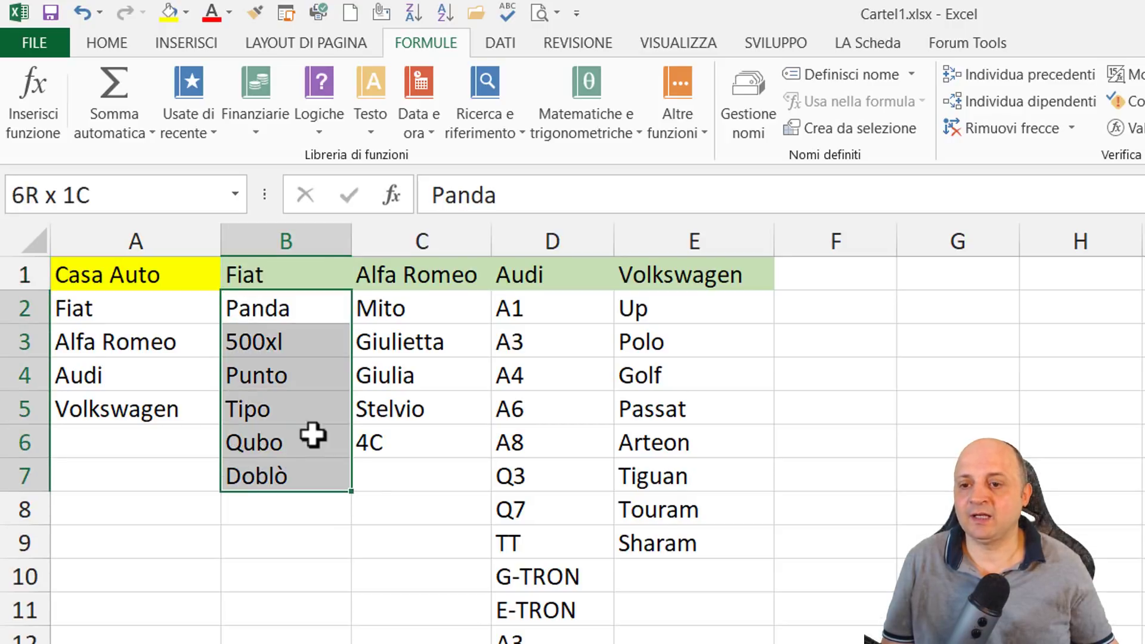
{"action": "left_click_drag", "start_coordinate": [396, 306], "coordinate": [396, 445]}
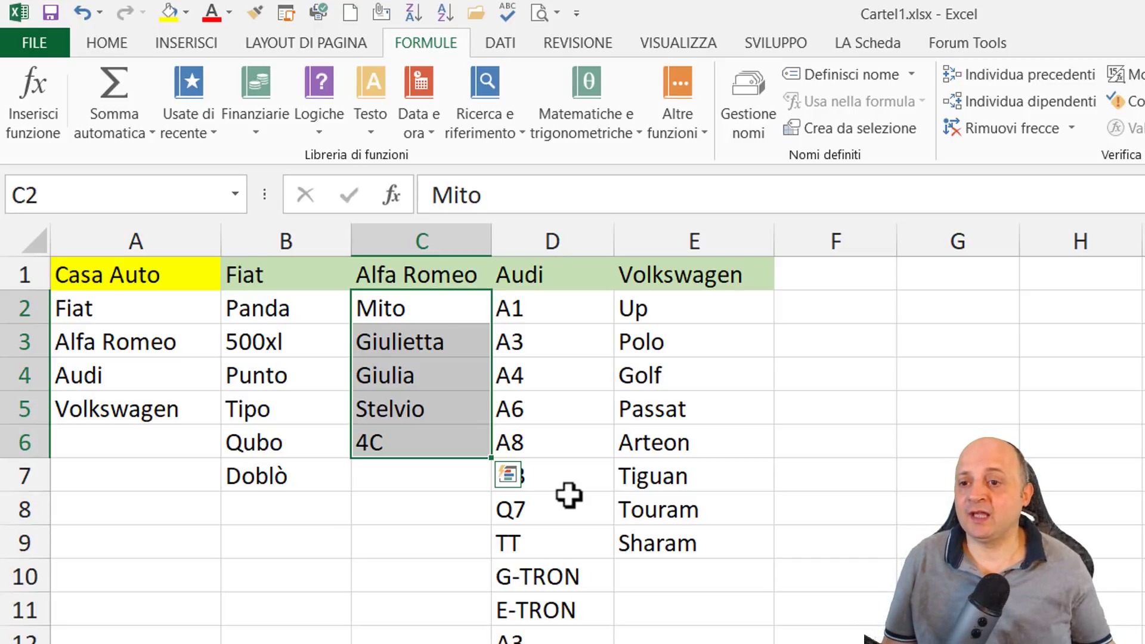
{"action": "left_click_drag", "start_coordinate": [256, 306], "coordinate": [258, 474]}
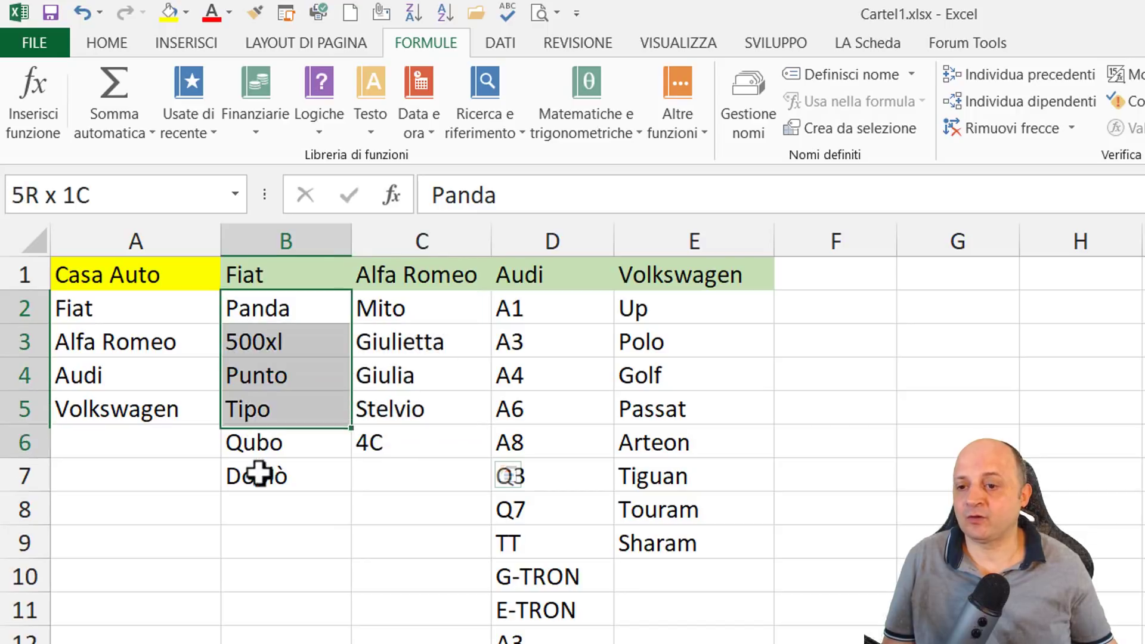
{"action": "left_click_drag", "start_coordinate": [383, 311], "coordinate": [377, 448]}
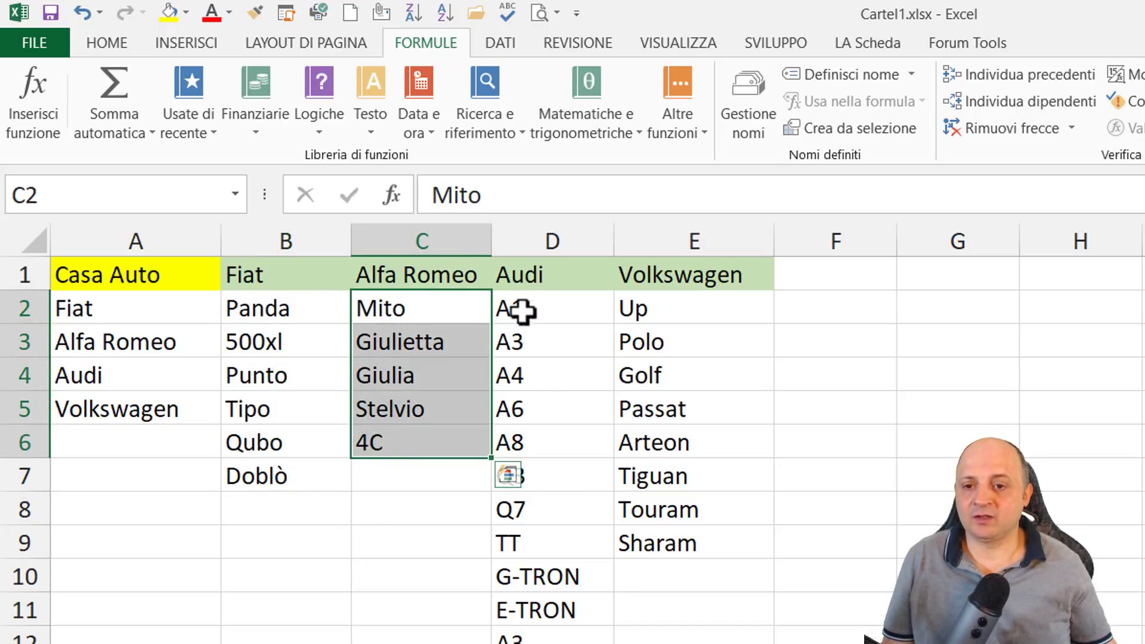
{"action": "left_click_drag", "start_coordinate": [519, 307], "coordinate": [525, 641]}
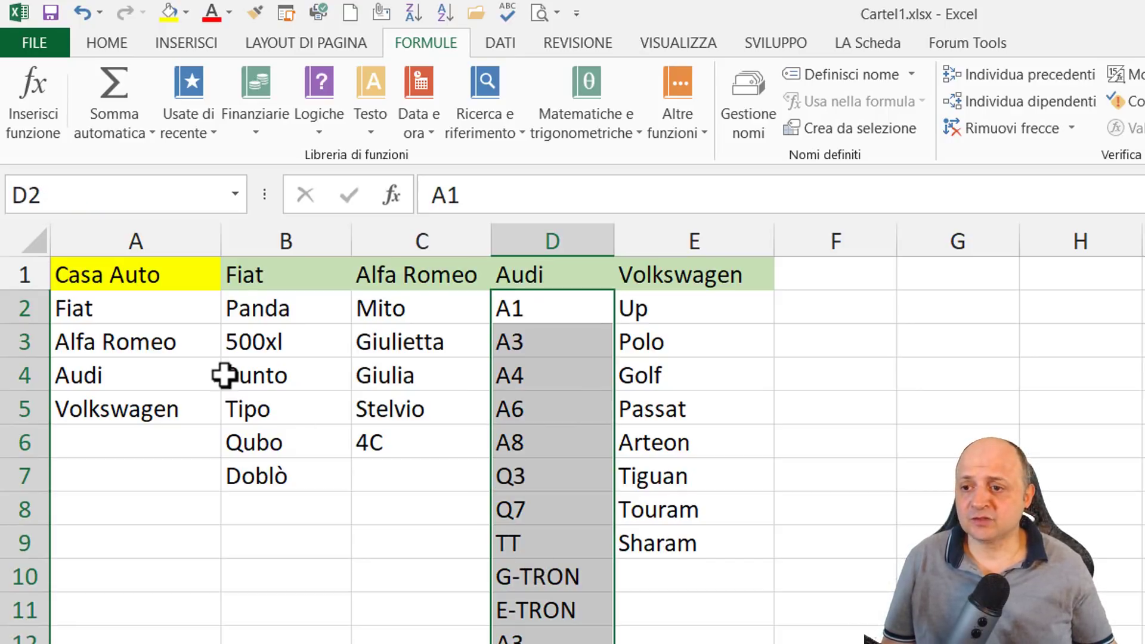
{"action": "left_click_drag", "start_coordinate": [149, 309], "coordinate": [145, 409]}
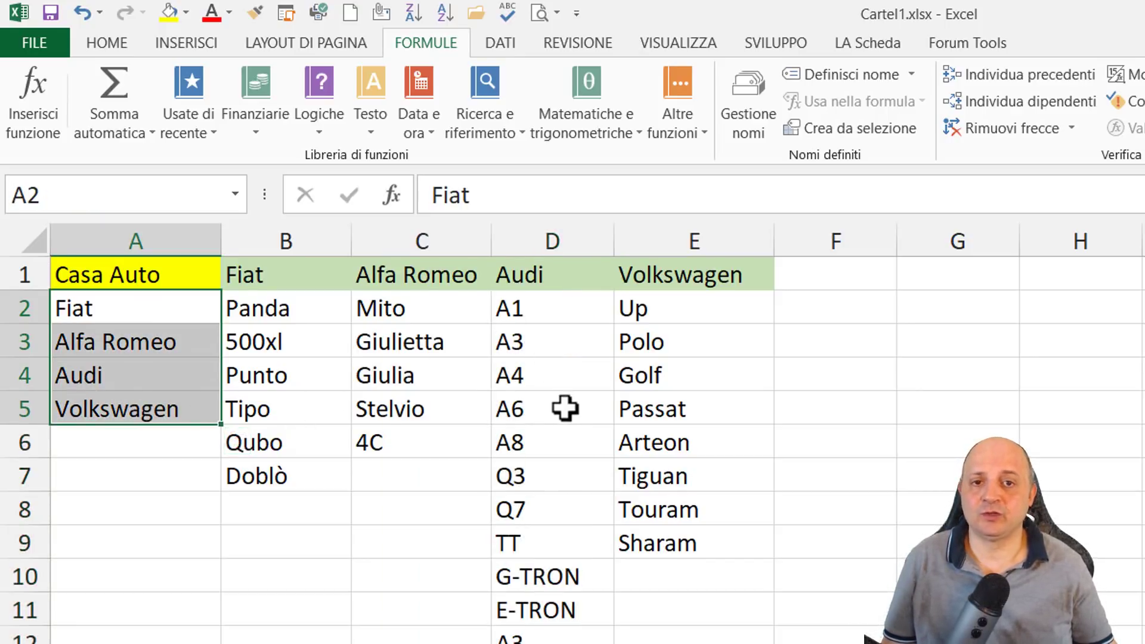
{"action": "mouse_move", "coordinate": [197, 280]}
{"action": "left_mouse_down"}
{"action": "mouse_move", "coordinate": [675, 552]}
{"action": "mouse_move", "coordinate": [674, 412]}
{"action": "left_mouse_up"}
{"action": "left_click_drag", "start_coordinate": [295, 320], "coordinate": [286, 478]}
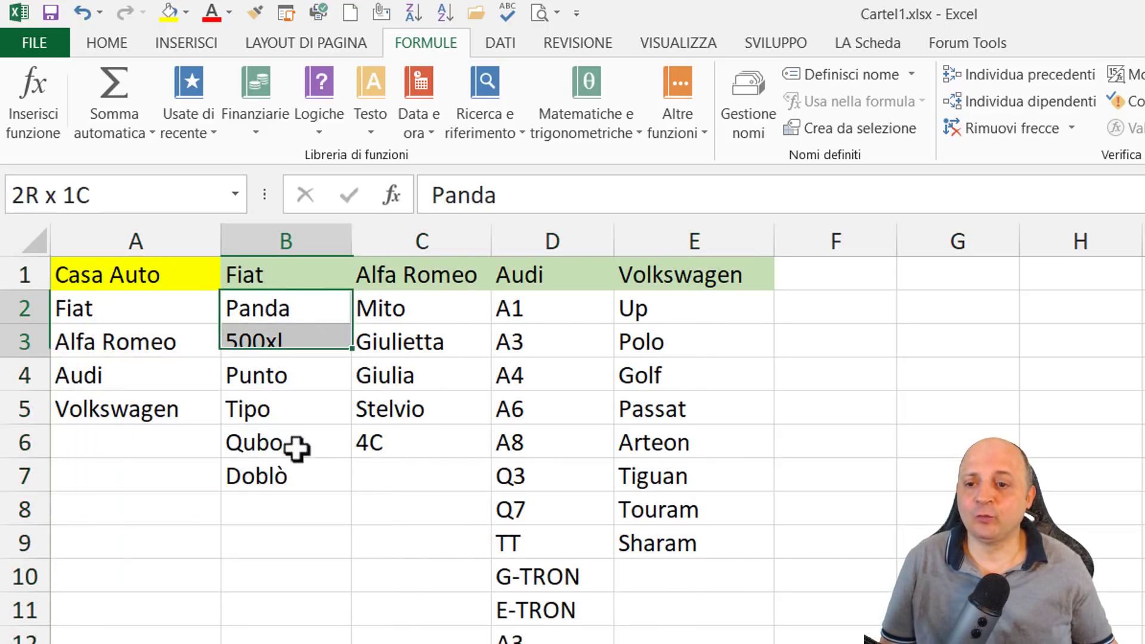
{"action": "left_click_drag", "start_coordinate": [387, 308], "coordinate": [417, 412]}
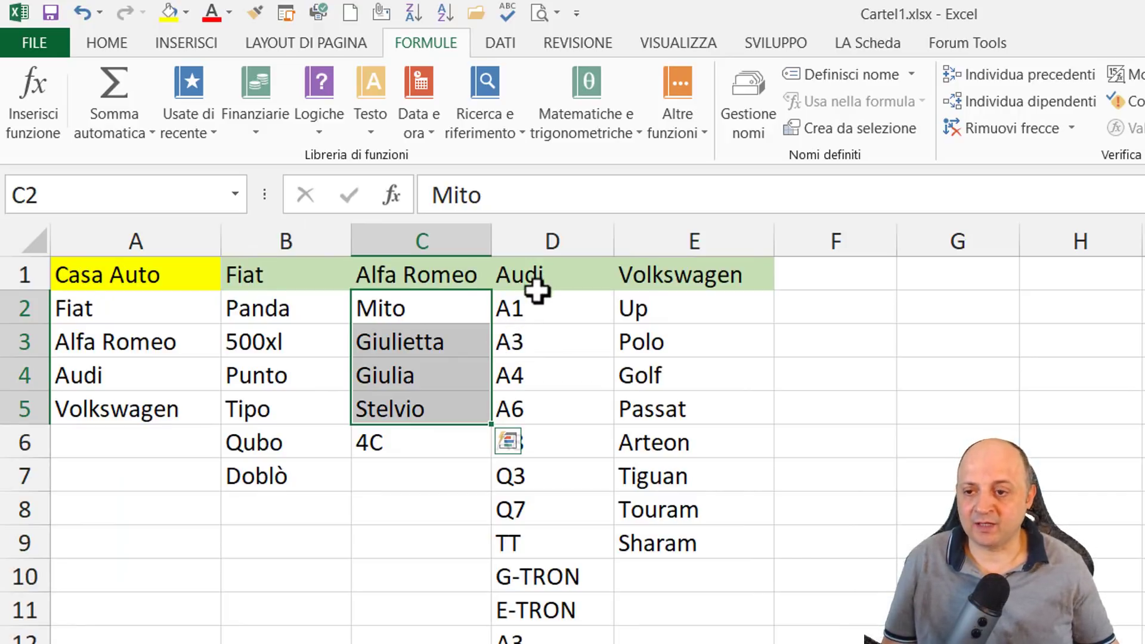
{"action": "left_click_drag", "start_coordinate": [540, 309], "coordinate": [542, 641]}
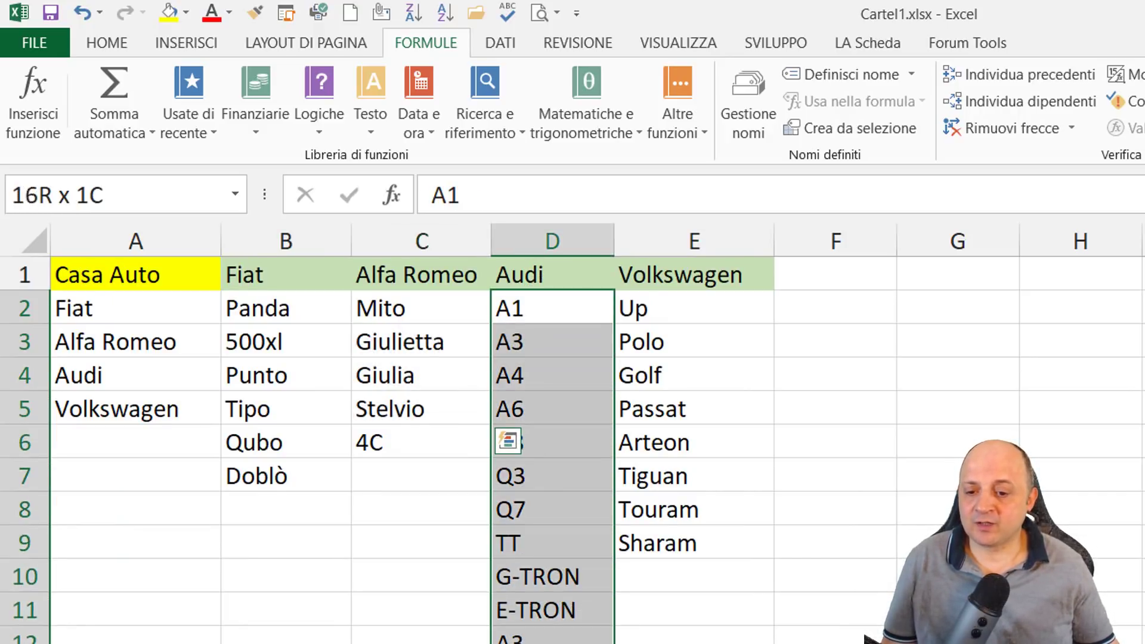
{"action": "left_click_drag", "start_coordinate": [384, 314], "coordinate": [388, 443]}
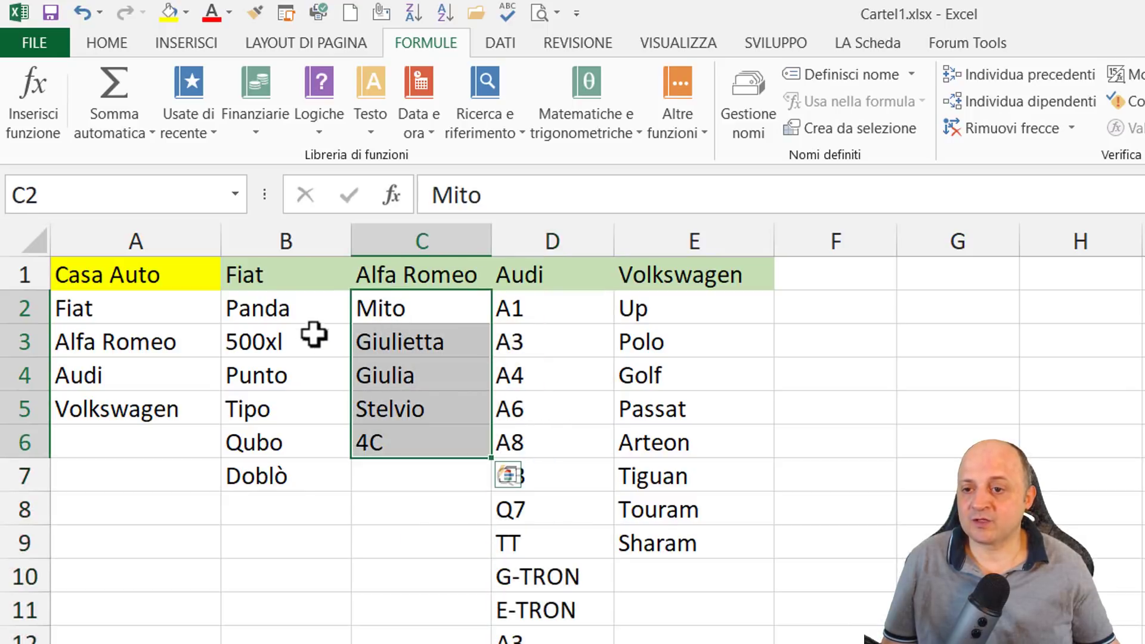
{"action": "mouse_move", "coordinate": [286, 308]}
{"action": "left_mouse_down"}
{"action": "mouse_move", "coordinate": [281, 421]}
{"action": "mouse_move", "coordinate": [232, 424]}
{"action": "left_mouse_up"}
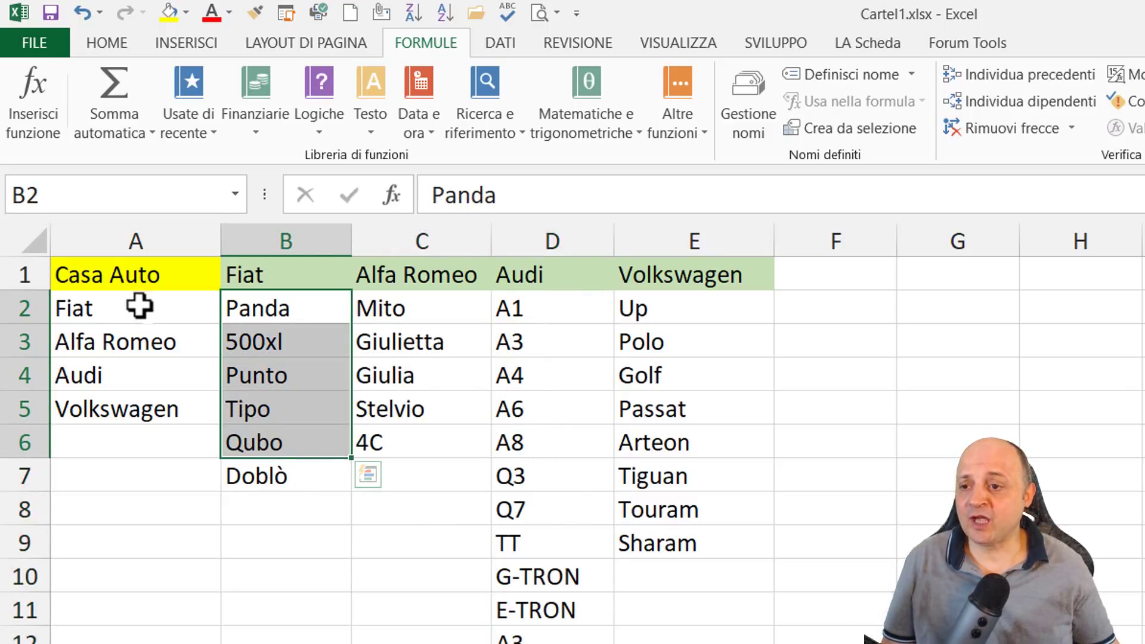
{"action": "left_click_drag", "start_coordinate": [139, 306], "coordinate": [149, 409]}
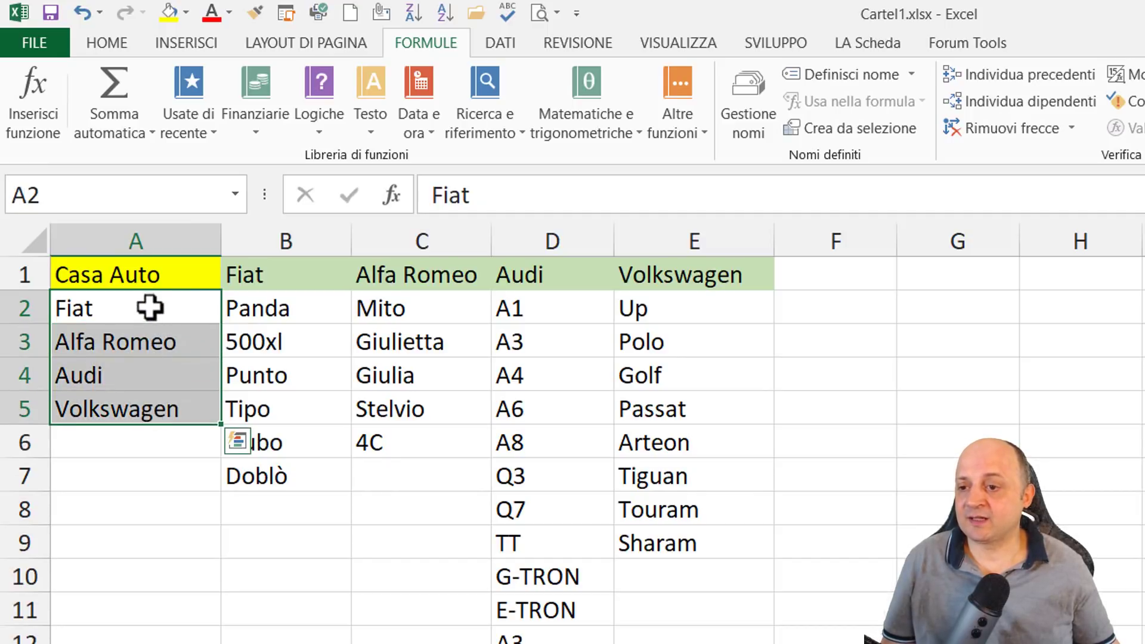
{"action": "left_click_drag", "start_coordinate": [149, 308], "coordinate": [158, 409]}
With A2:A5 selected, enter 'casa' in the Name Box and open Definisci nome
{"action": "left_click", "coordinate": [128, 195]}
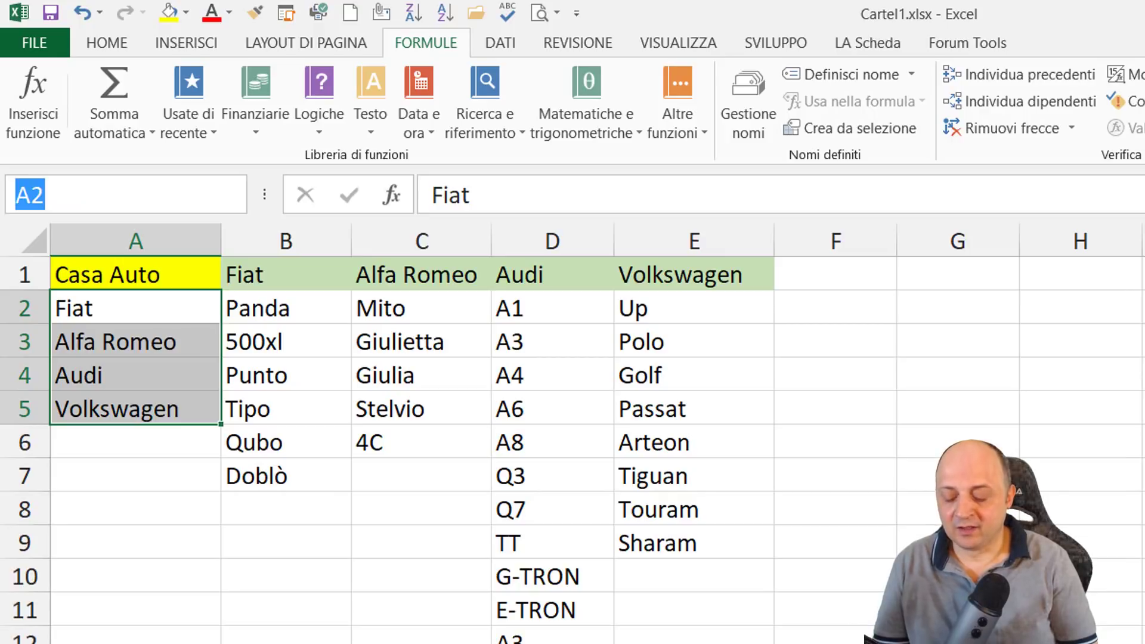
{"action": "type", "text": "casa"}
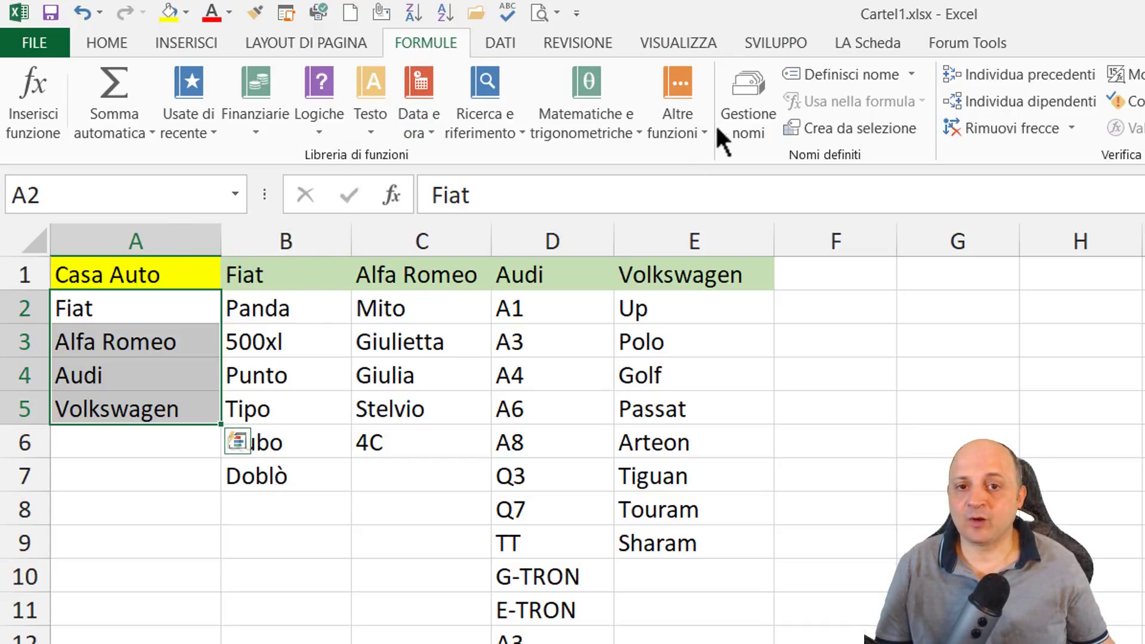
{"action": "left_click", "coordinate": [839, 75]}
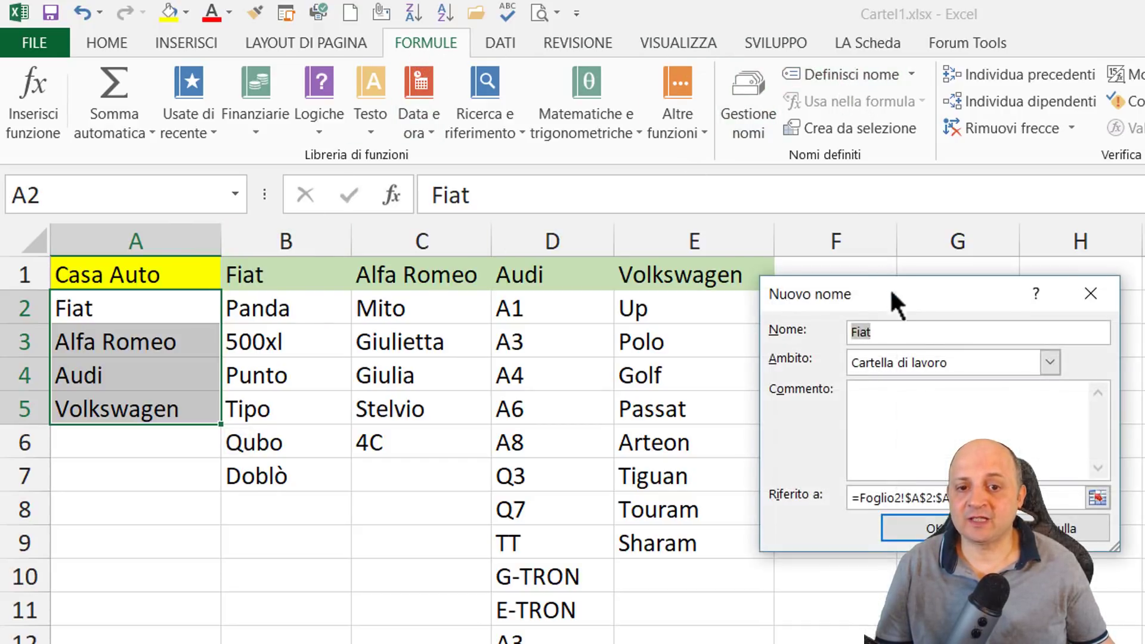
Confirm the new name refers to =Foglio2!$A$2:$A$5 and create it
{"action": "left_click_drag", "start_coordinate": [801, 288], "coordinate": [674, 251]}
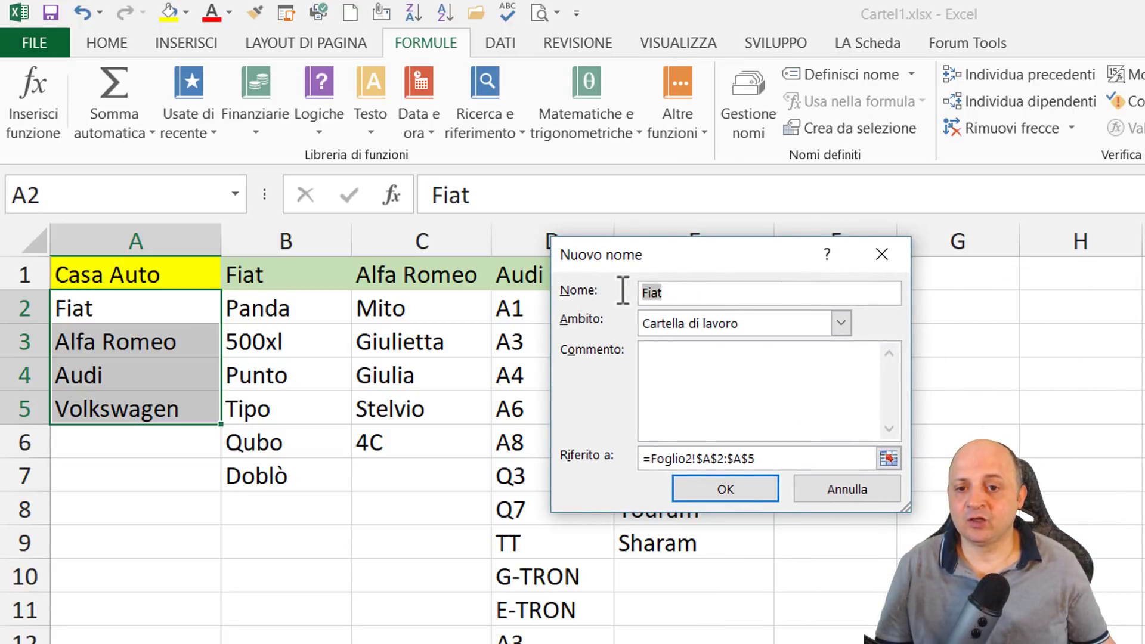
{"action": "left_click", "coordinate": [768, 458]}
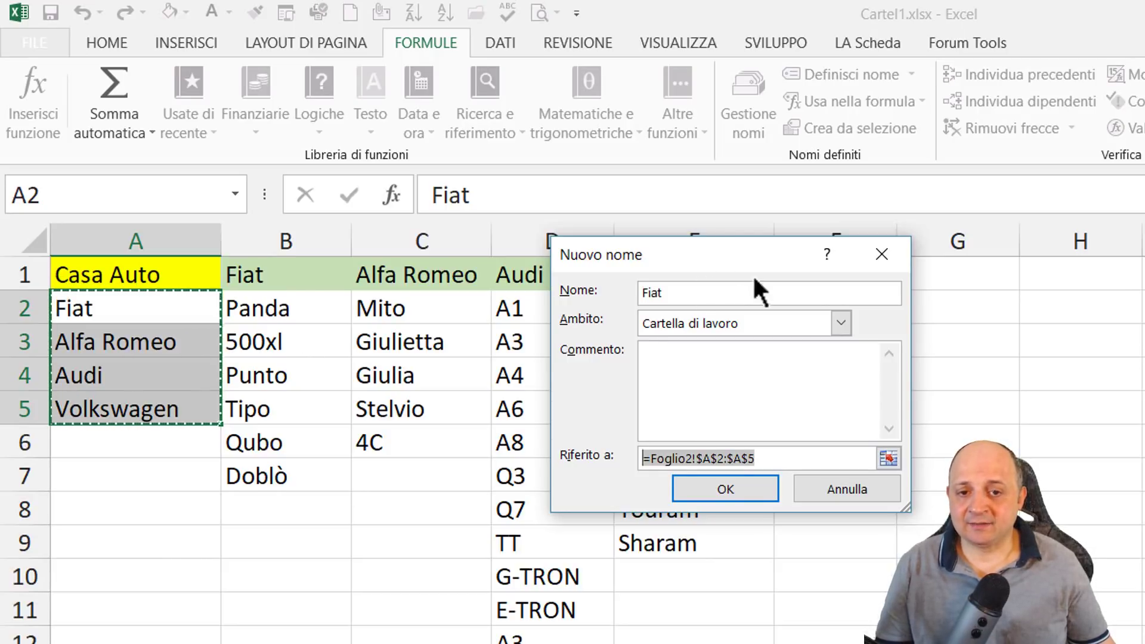
{"action": "key", "text": "Return"}
Highlight the Fiat and Alfa Romeo columns and the empty columns beside the table, then clear the highlight
{"action": "left_click_drag", "start_coordinate": [247, 286], "coordinate": [257, 474]}
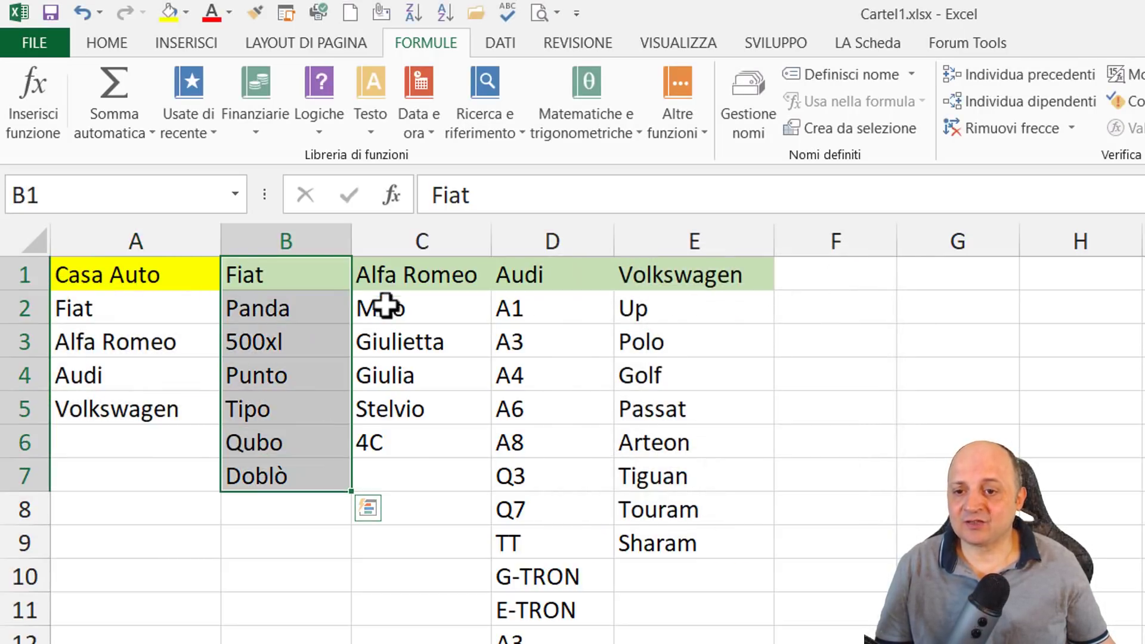
{"action": "left_click_drag", "start_coordinate": [378, 304], "coordinate": [412, 474]}
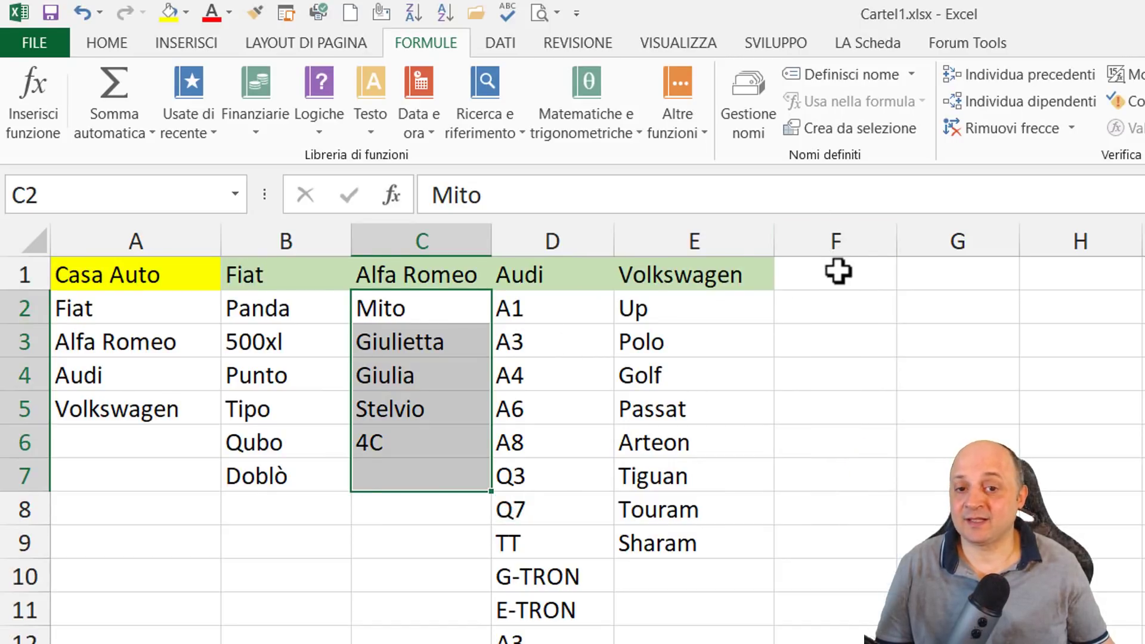
{"action": "left_click_drag", "start_coordinate": [795, 268], "coordinate": [835, 542]}
{"action": "left_click_drag", "start_coordinate": [966, 281], "coordinate": [958, 543]}
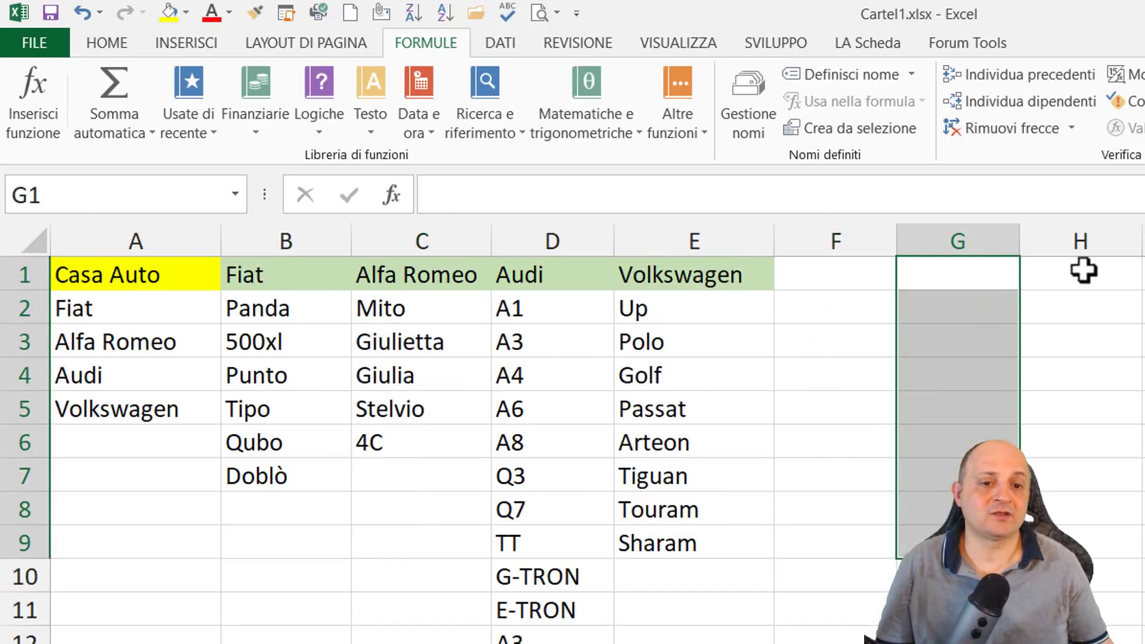
{"action": "left_click_drag", "start_coordinate": [1084, 271], "coordinate": [1094, 477]}
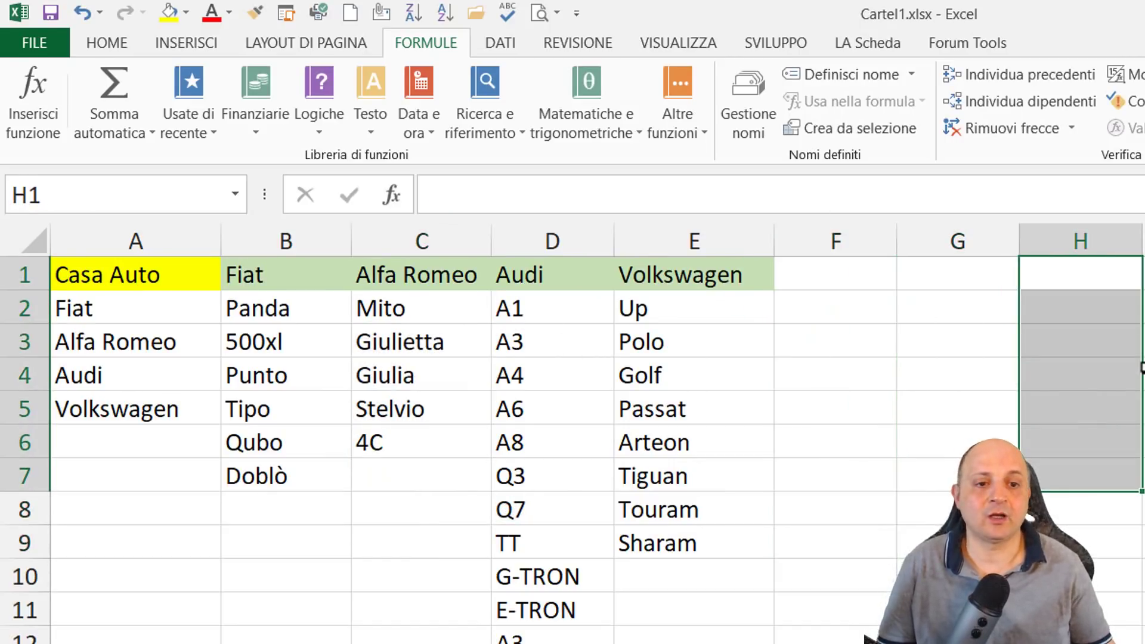
{"action": "left_click_drag", "start_coordinate": [1143, 273], "coordinate": [1042, 409]}
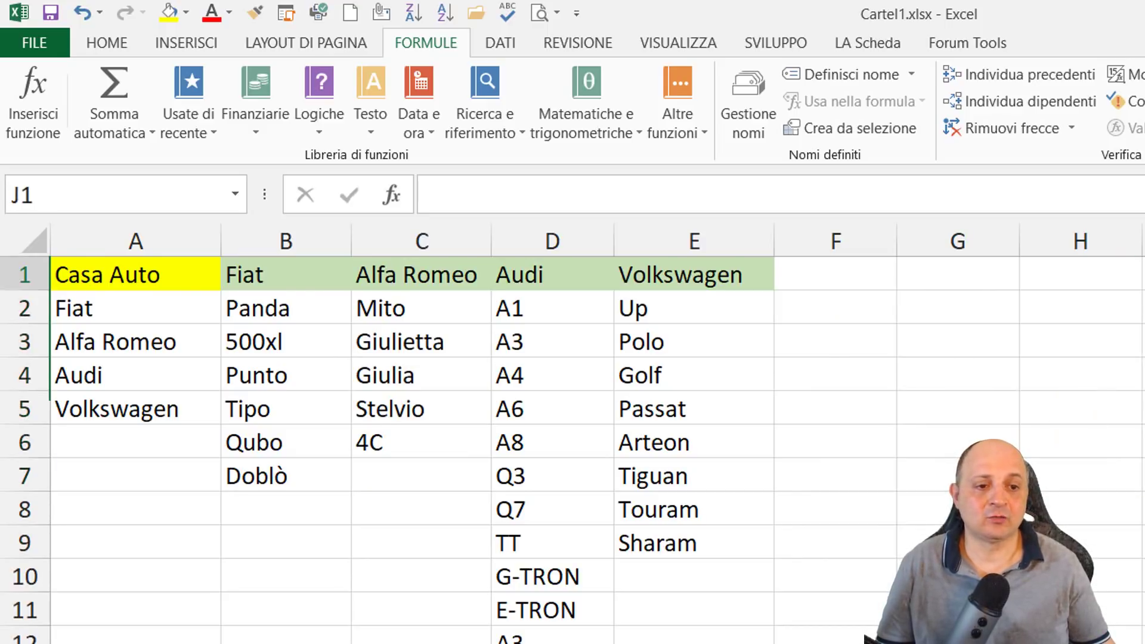
{"action": "left_click_drag", "start_coordinate": [1144, 273], "coordinate": [1144, 409]}
{"action": "left_click", "coordinate": [1144, 308]}
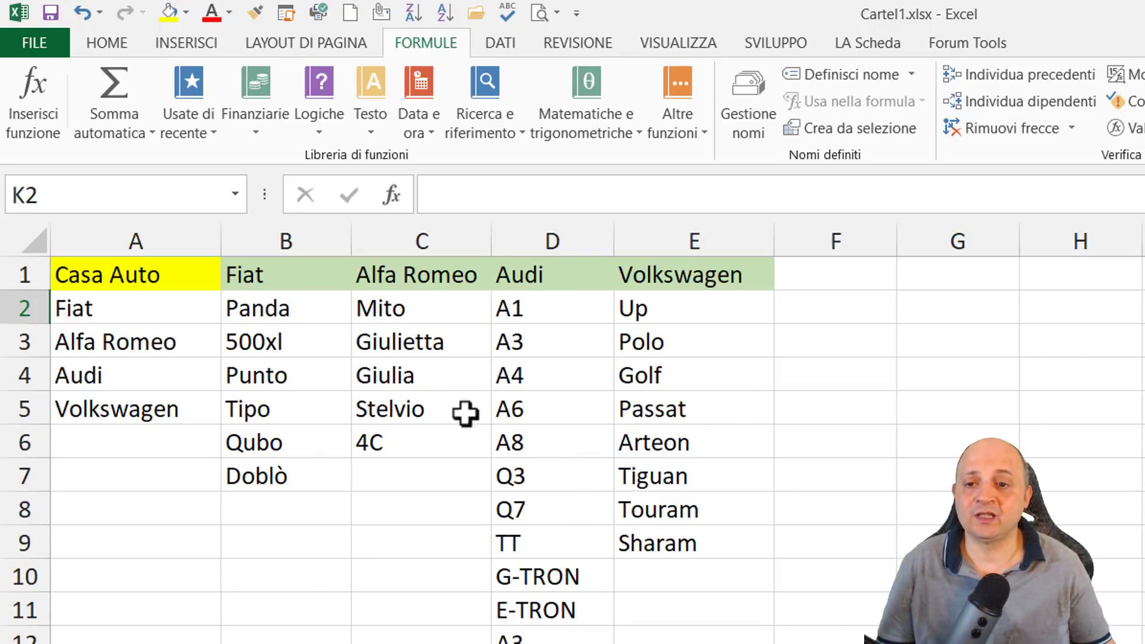
Highlight B1:B5 and the data table, then select the whole table with Ctrl+A from B5
{"action": "left_click_drag", "start_coordinate": [296, 279], "coordinate": [286, 409]}
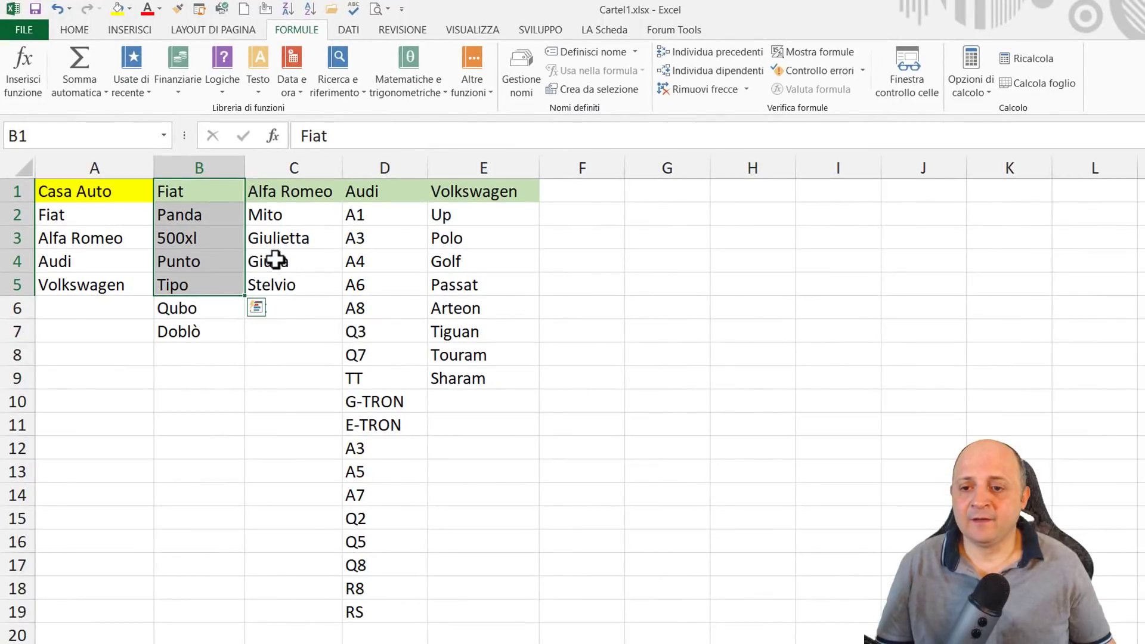
{"action": "left_click", "coordinate": [278, 261]}
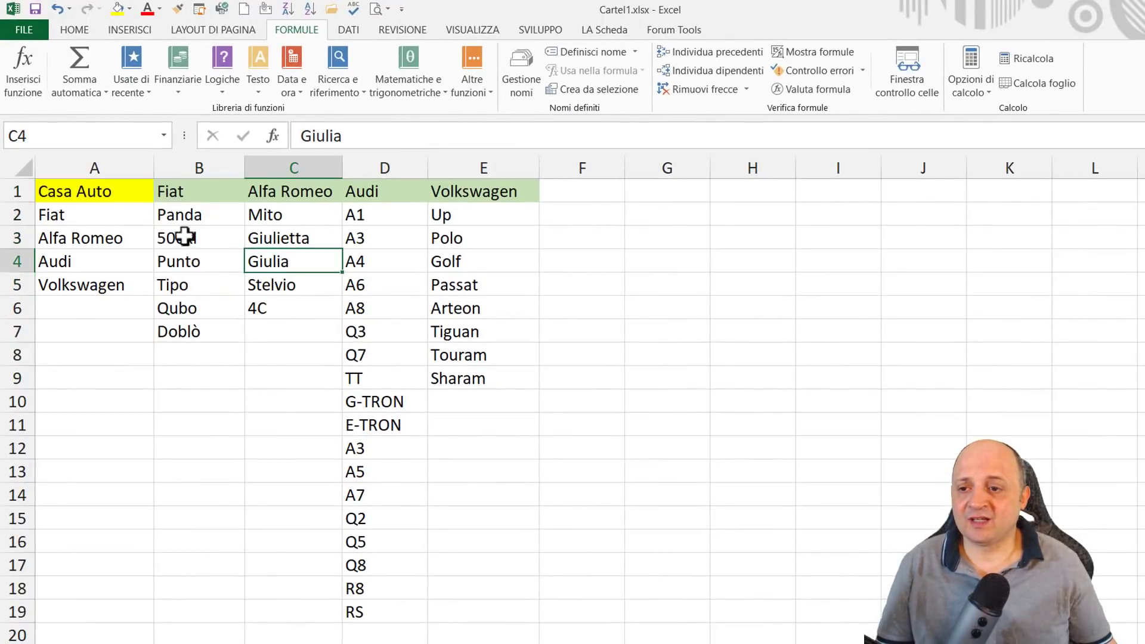
{"action": "mouse_move", "coordinate": [99, 195]}
{"action": "left_mouse_down"}
{"action": "mouse_move", "coordinate": [429, 214]}
{"action": "mouse_move", "coordinate": [483, 540]}
{"action": "left_mouse_up"}
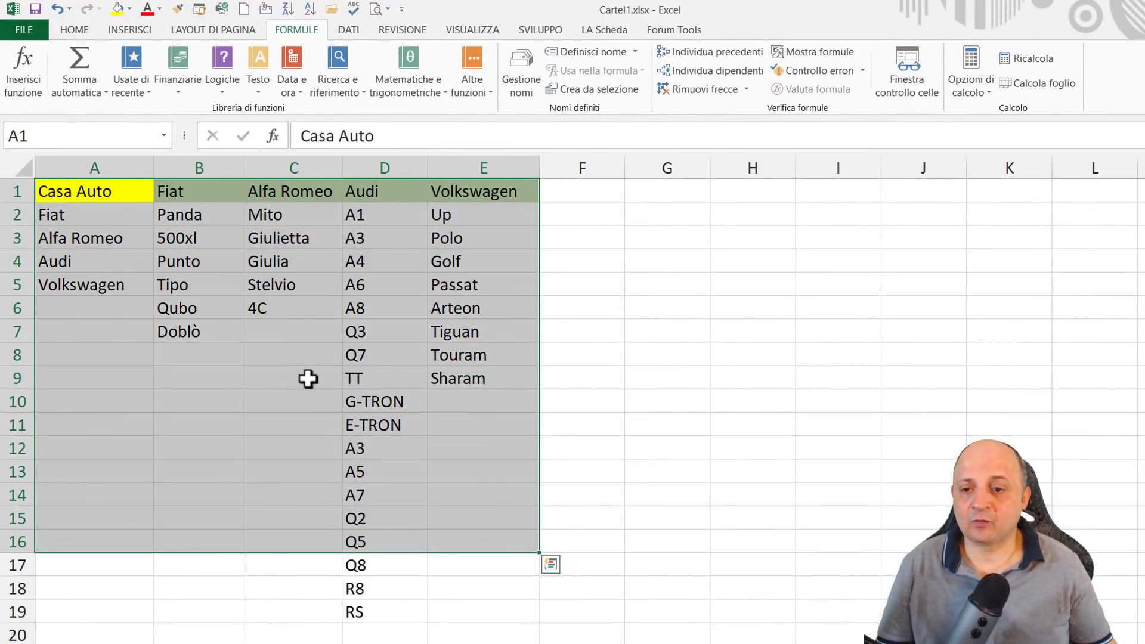
{"action": "left_click", "coordinate": [242, 295]}
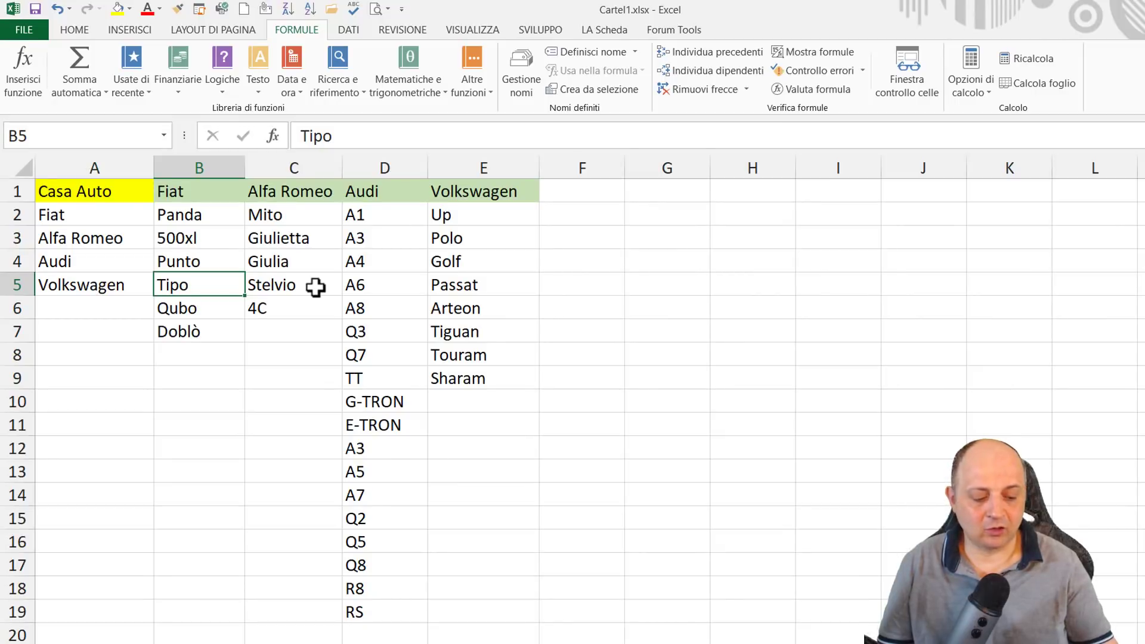
{"action": "key", "text": "ctrl+a"}
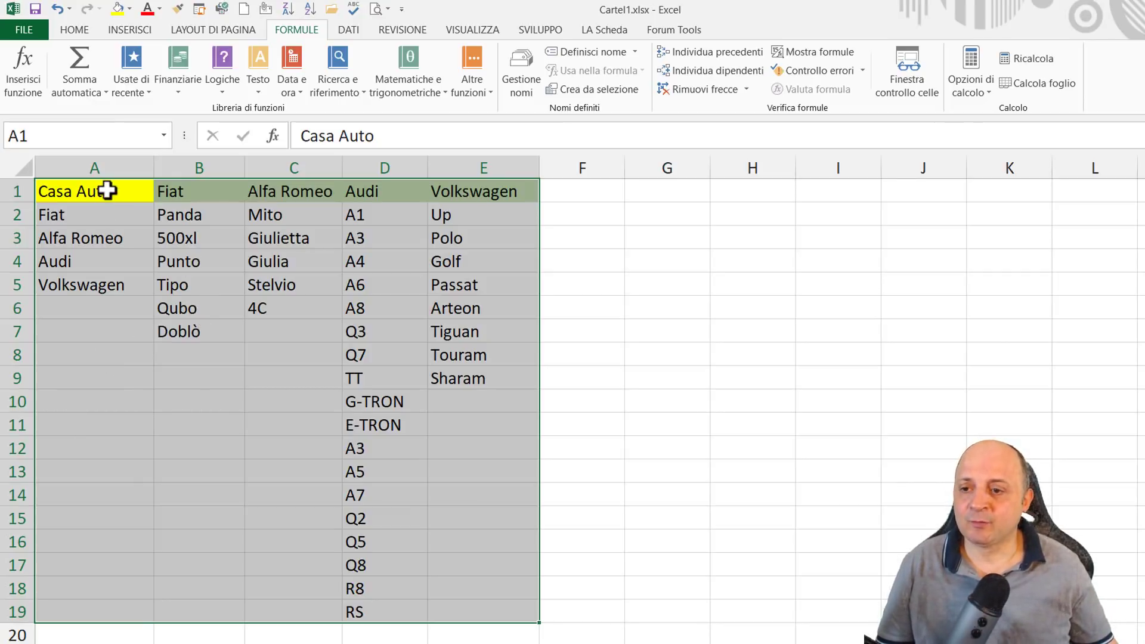
Select columns A–E one by one, then press Ctrl+A from C3 to select A1:E19
{"action": "left_click_drag", "start_coordinate": [107, 191], "coordinate": [107, 284]}
{"action": "left_click_drag", "start_coordinate": [200, 191], "coordinate": [200, 331]}
{"action": "mouse_move", "coordinate": [272, 194]}
{"action": "left_mouse_down"}
{"action": "mouse_move", "coordinate": [286, 235]}
{"action": "mouse_move", "coordinate": [273, 311]}
{"action": "left_mouse_up"}
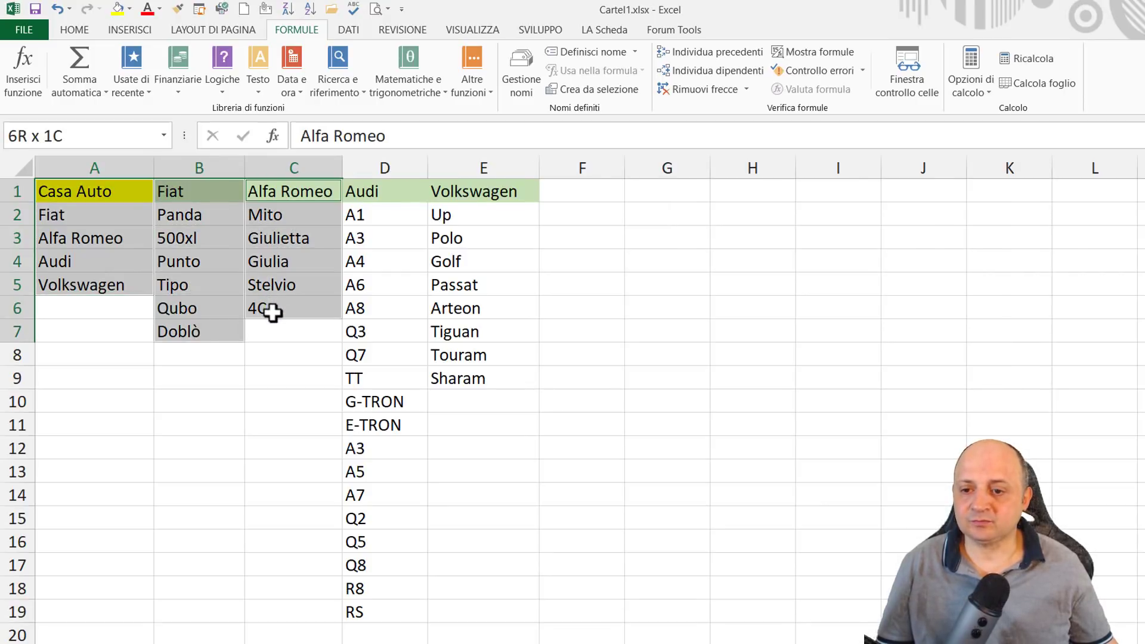
{"action": "left_click_drag", "start_coordinate": [369, 191], "coordinate": [385, 610]}
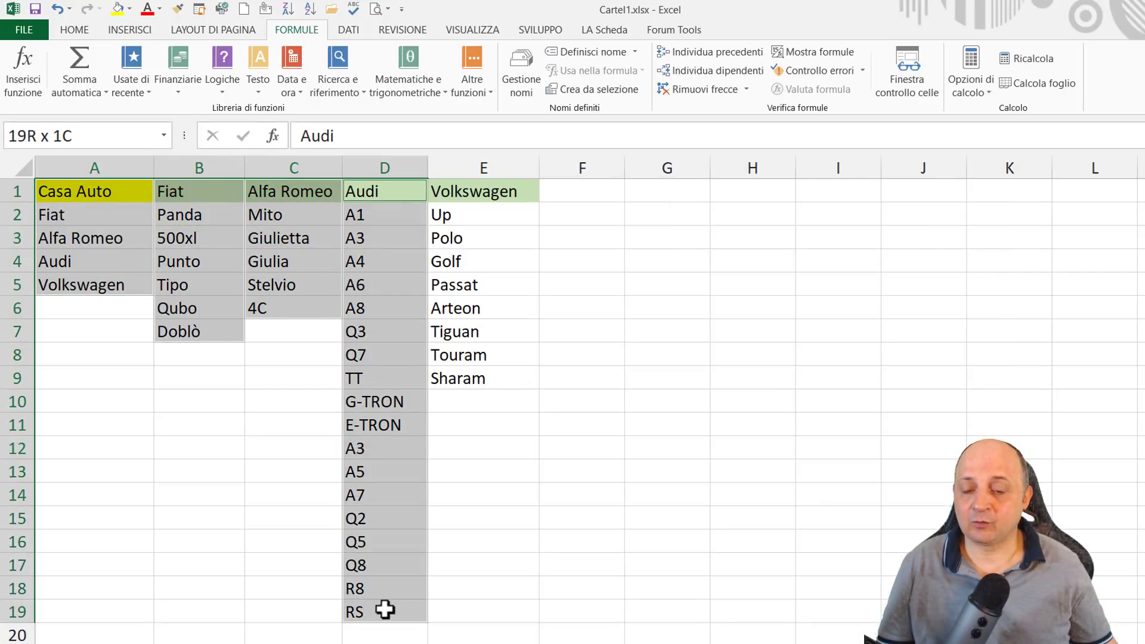
{"action": "left_click_drag", "start_coordinate": [487, 200], "coordinate": [498, 382]}
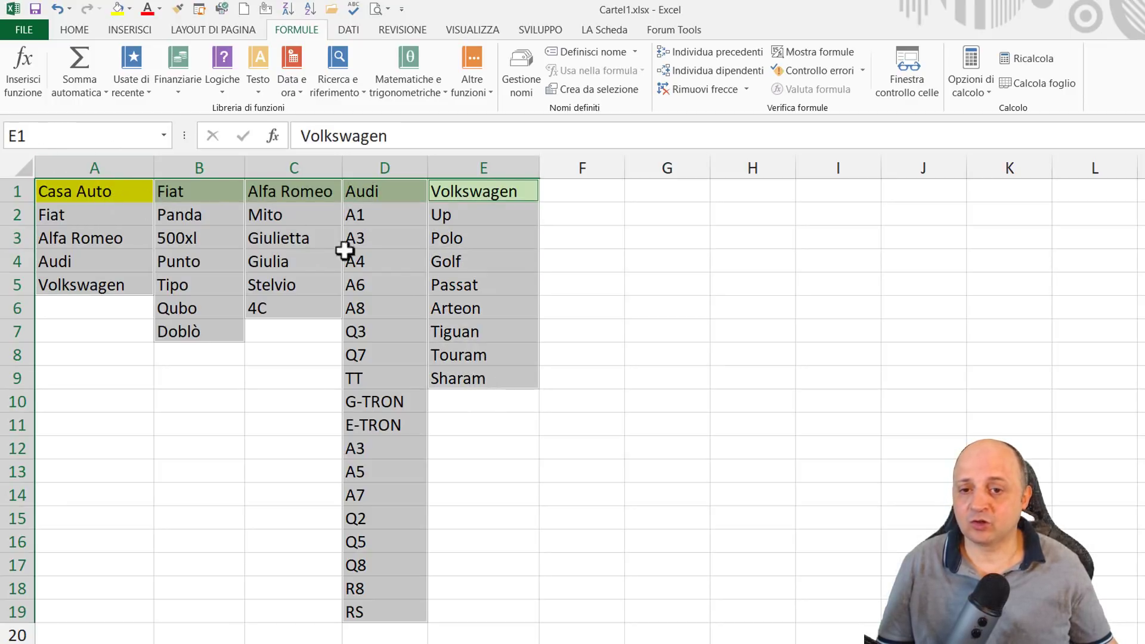
{"action": "left_click", "coordinate": [241, 242]}
{"action": "left_click", "coordinate": [287, 245]}
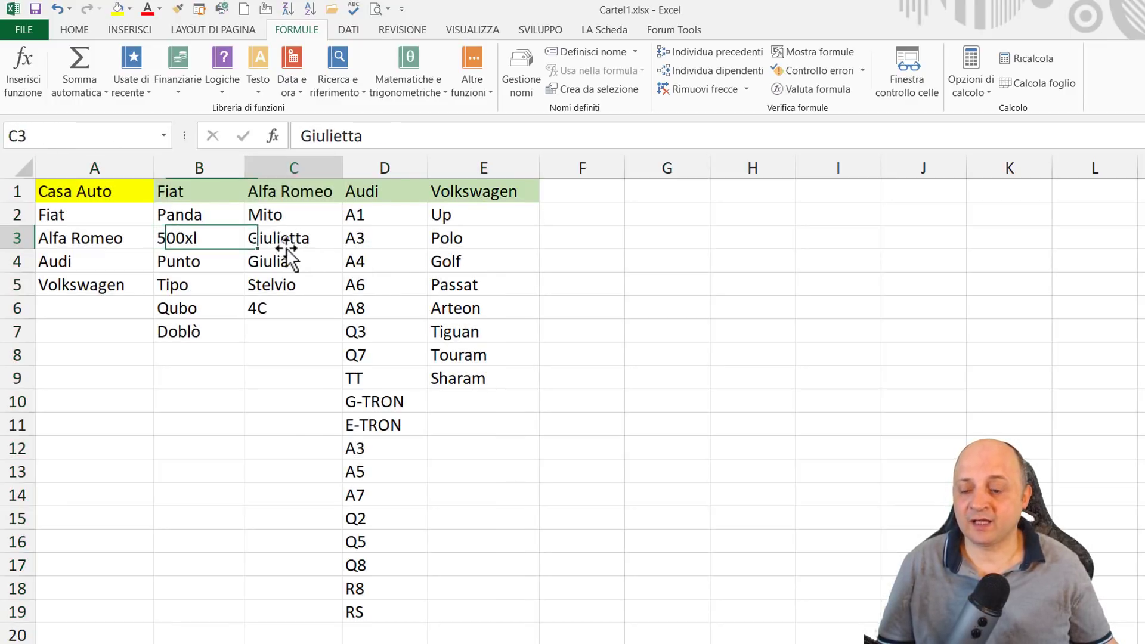
{"action": "key", "text": "ctrl+a"}
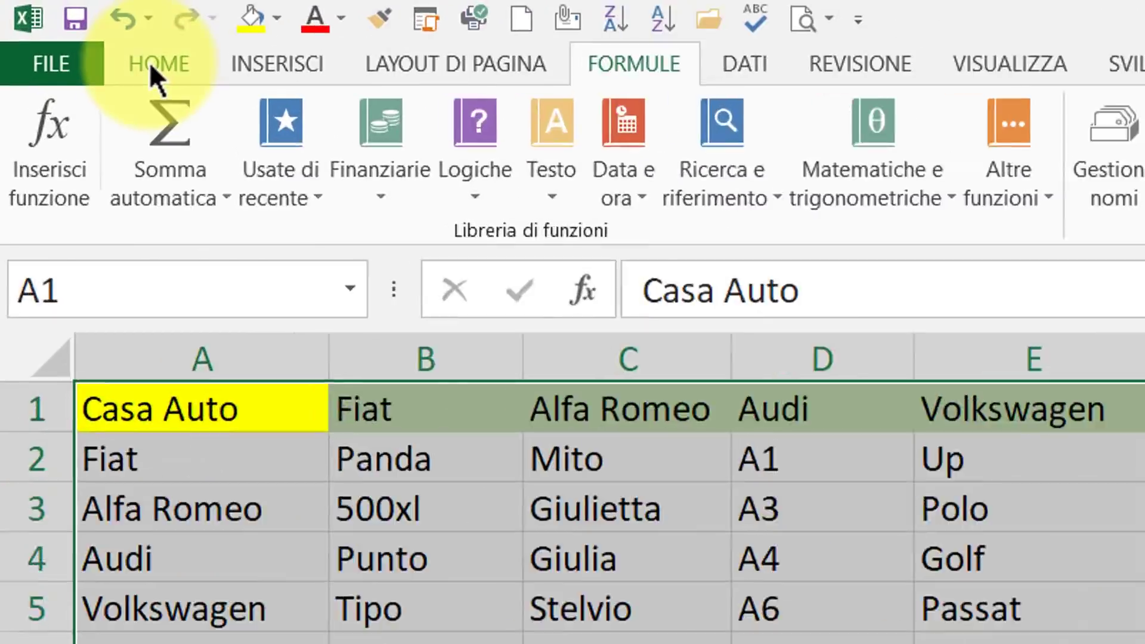
Use Vai a formato speciale with Costanti to select only the table's filled cells
{"action": "left_click", "coordinate": [74, 30]}
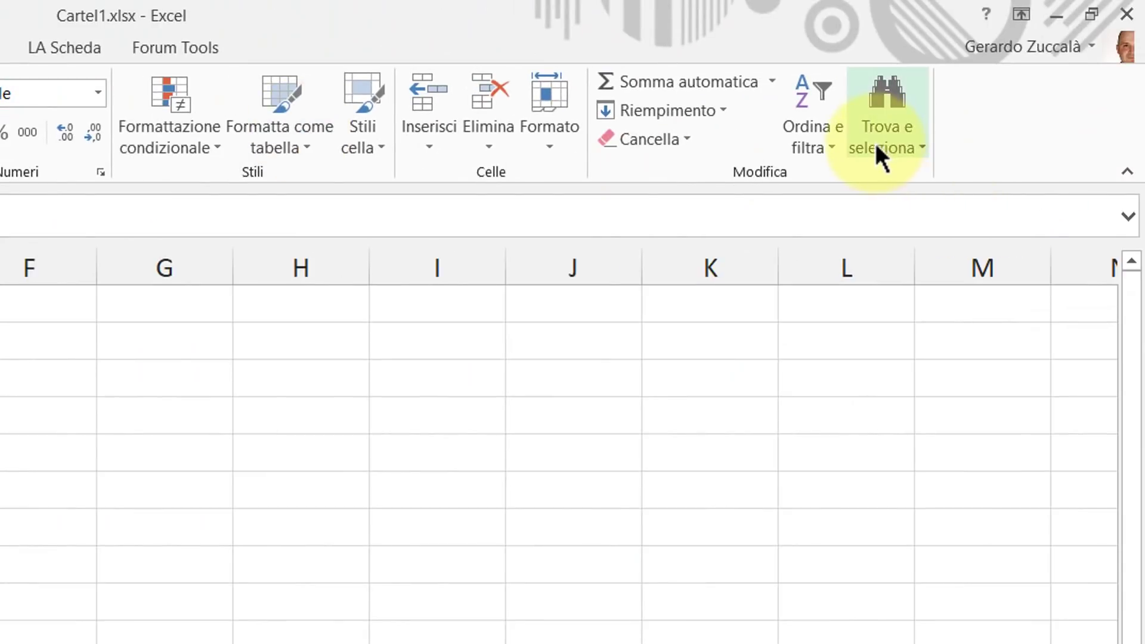
{"action": "left_click", "coordinate": [884, 147]}
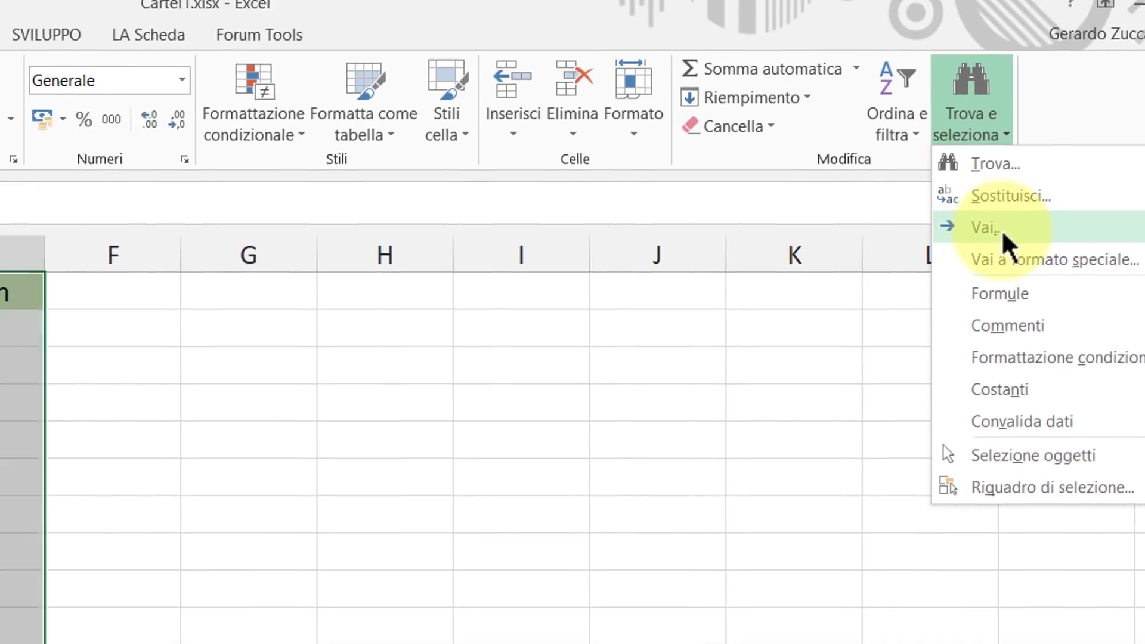
{"action": "left_click", "coordinate": [911, 240]}
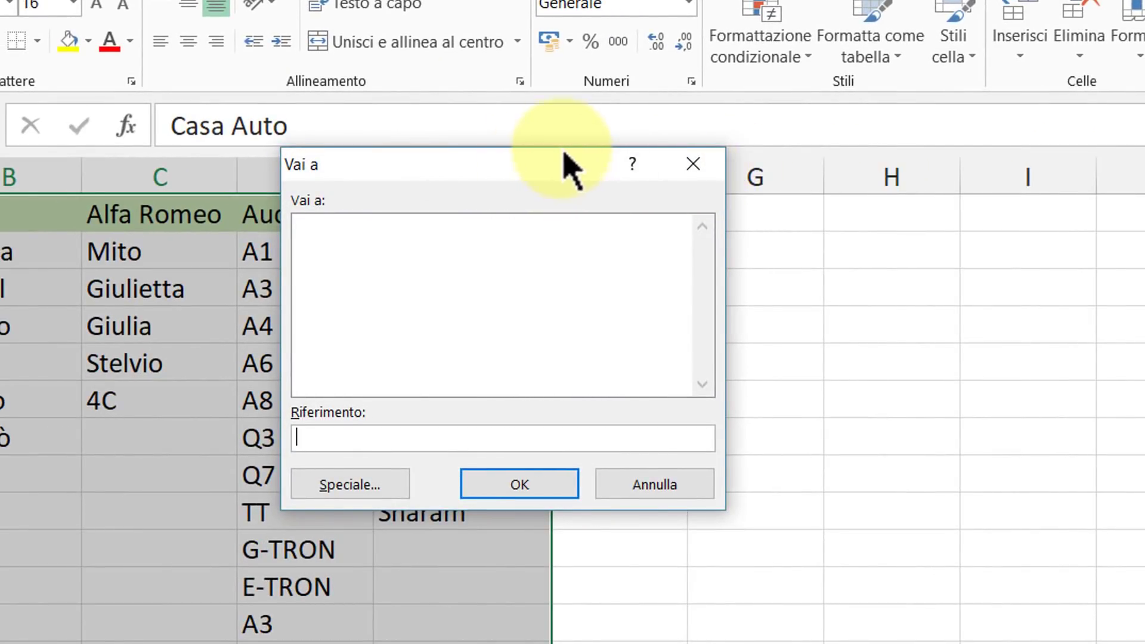
{"action": "mouse_move", "coordinate": [567, 167]}
{"action": "left_mouse_down"}
{"action": "mouse_move", "coordinate": [583, 143]}
{"action": "mouse_move", "coordinate": [528, 115]}
{"action": "left_mouse_up"}
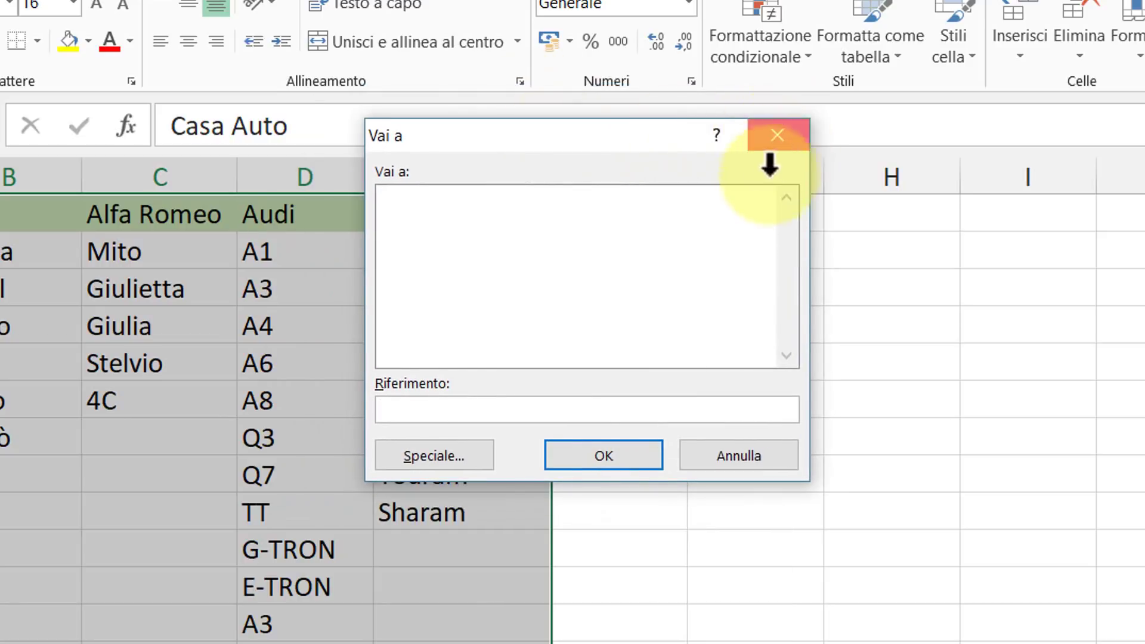
{"action": "left_click", "coordinate": [769, 139]}
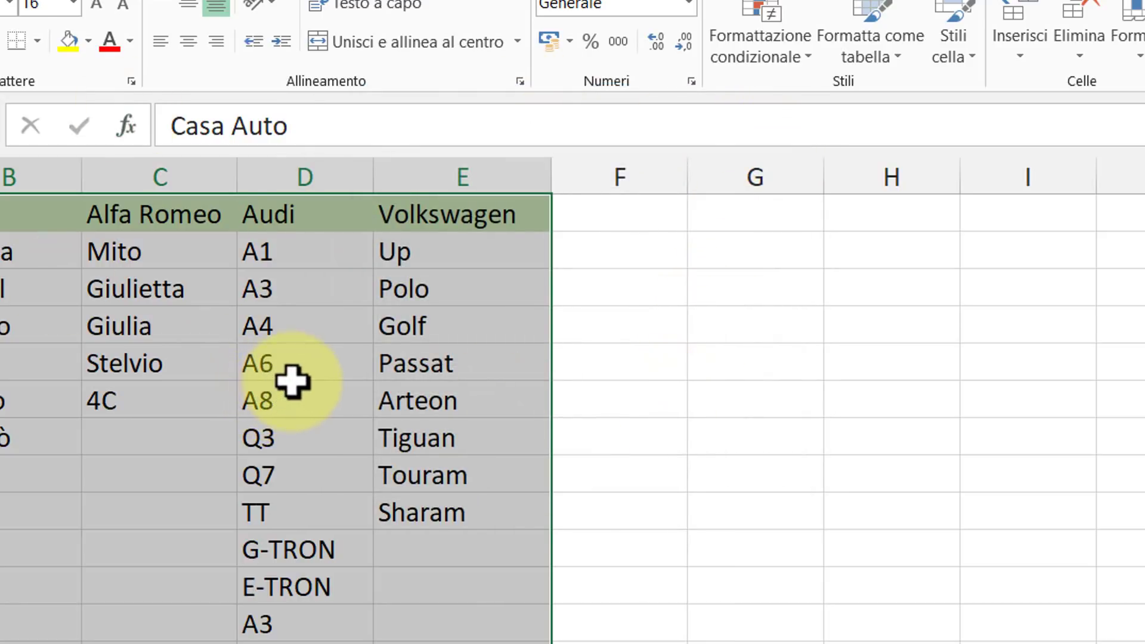
{"action": "key", "text": "F5"}
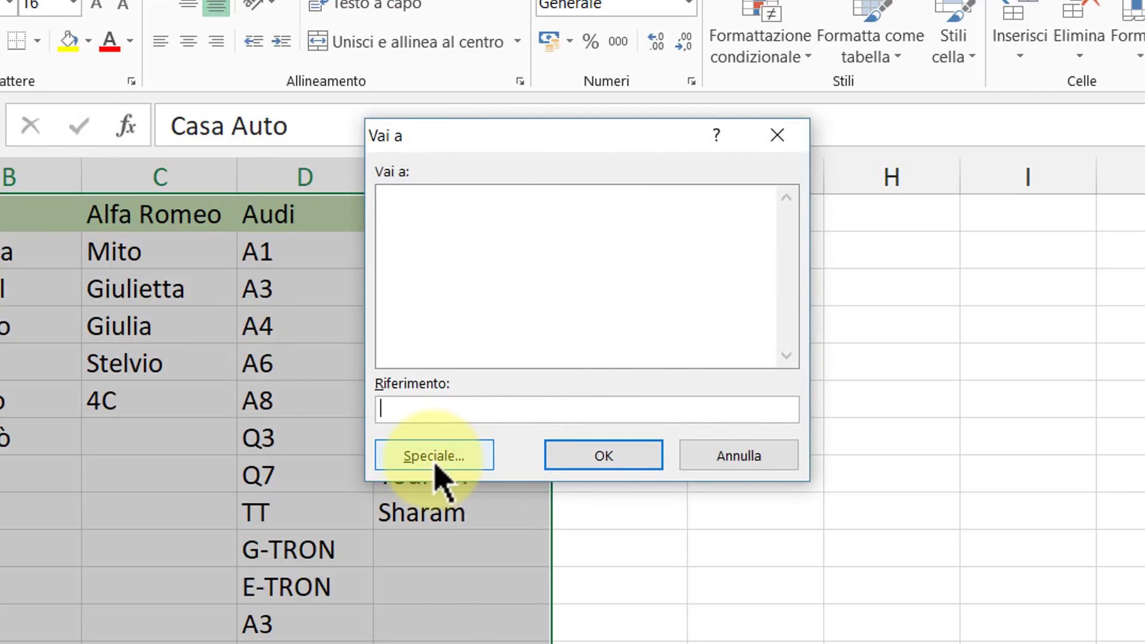
{"action": "left_click", "coordinate": [435, 461]}
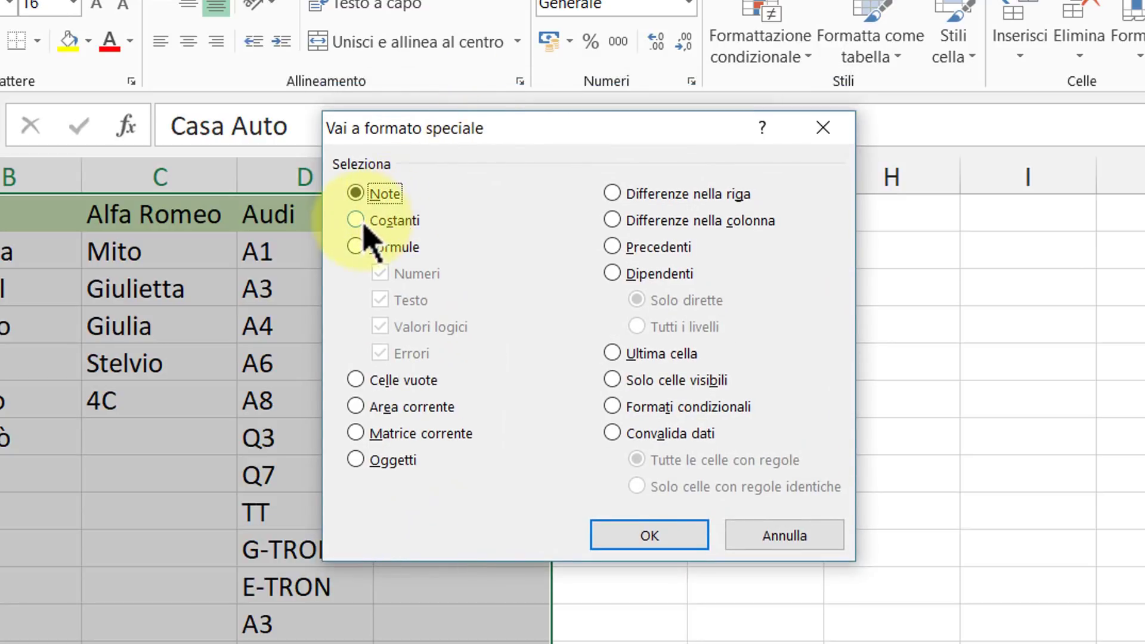
{"action": "left_click", "coordinate": [356, 221]}
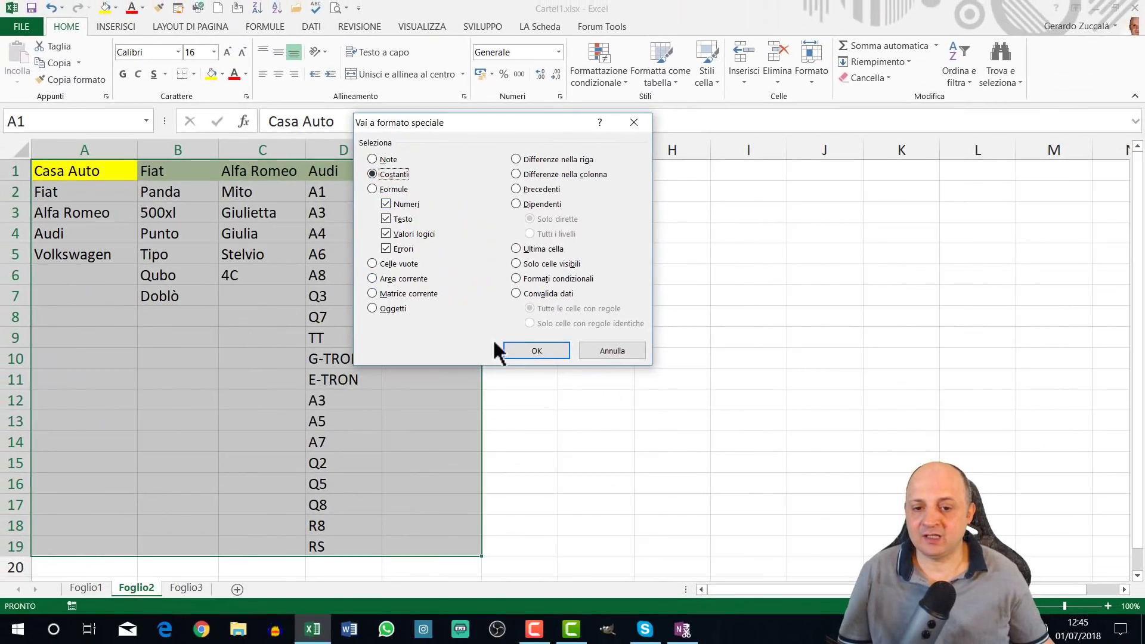
{"action": "left_click", "coordinate": [535, 349]}
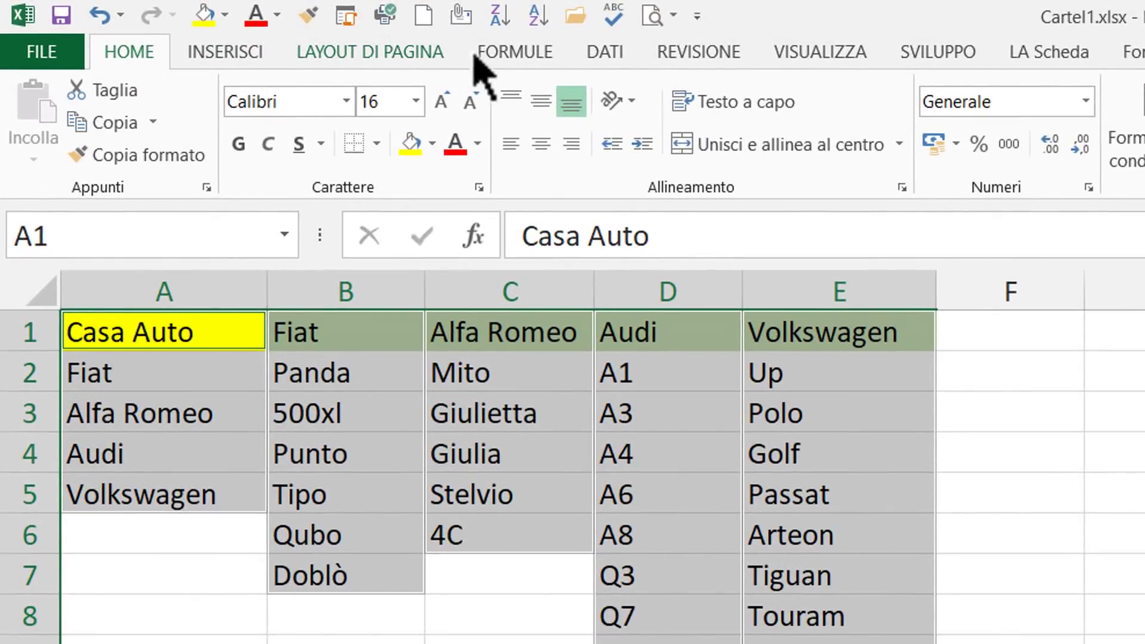
Open Crea da selezione, cancel, and reopen it with Ctrl+Shift+F3 showing Riga superiore ticked
{"action": "left_click", "coordinate": [509, 53]}
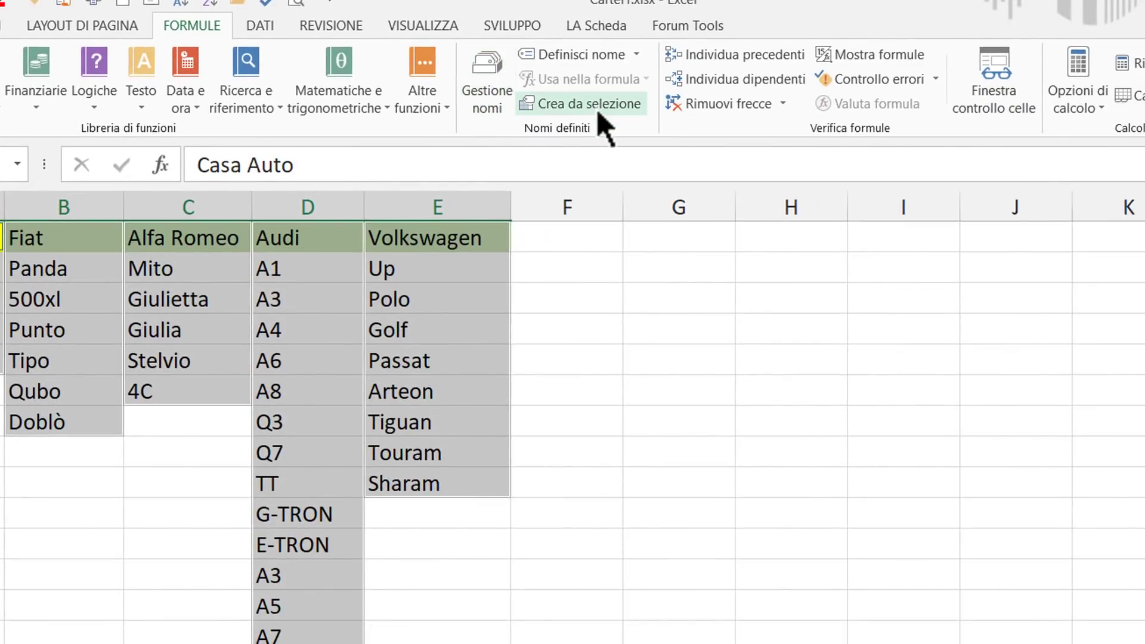
{"action": "left_click", "coordinate": [591, 104]}
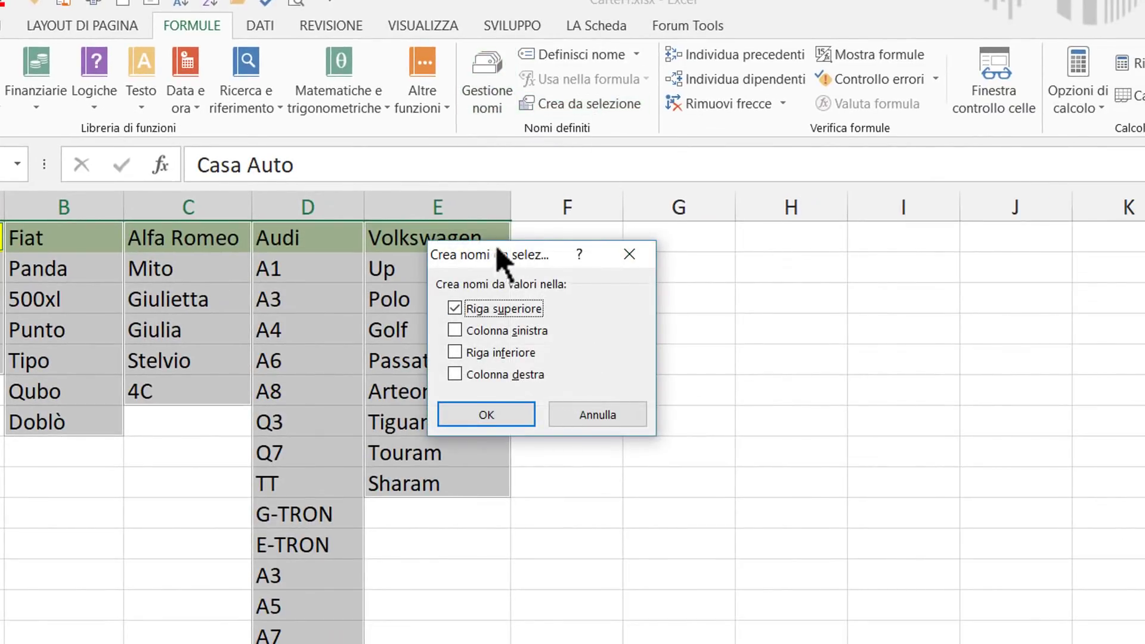
{"action": "mouse_move", "coordinate": [497, 249]}
{"action": "left_mouse_down"}
{"action": "mouse_move", "coordinate": [568, 320]}
{"action": "mouse_move", "coordinate": [649, 333]}
{"action": "left_mouse_up"}
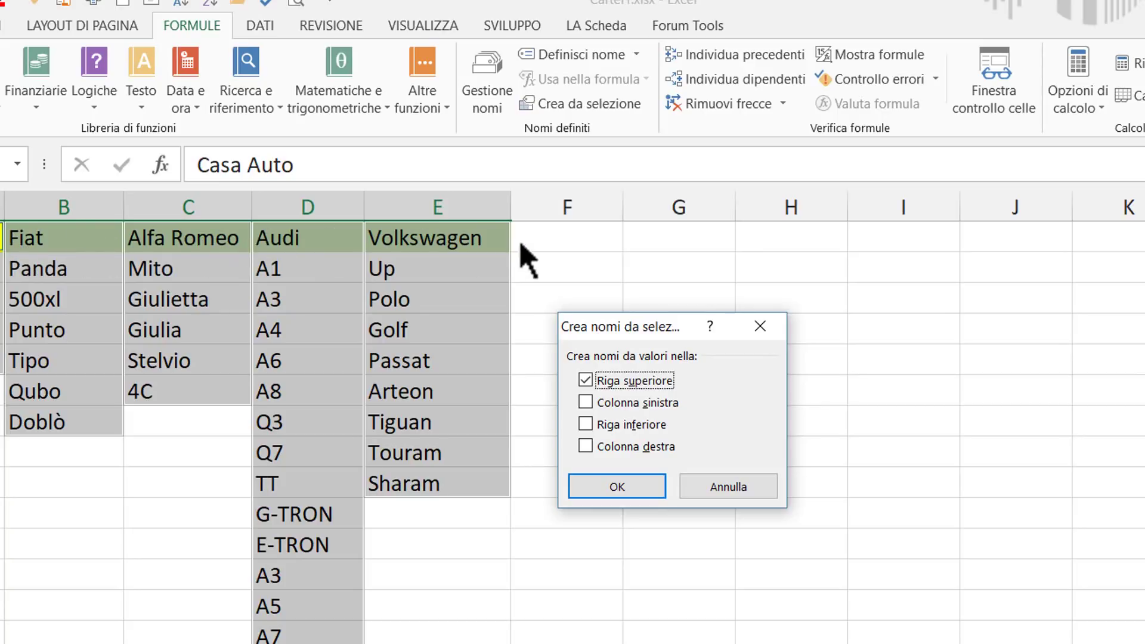
{"action": "mouse_move", "coordinate": [631, 335]}
{"action": "left_mouse_down"}
{"action": "mouse_move", "coordinate": [527, 282]}
{"action": "mouse_move", "coordinate": [516, 294]}
{"action": "left_mouse_up"}
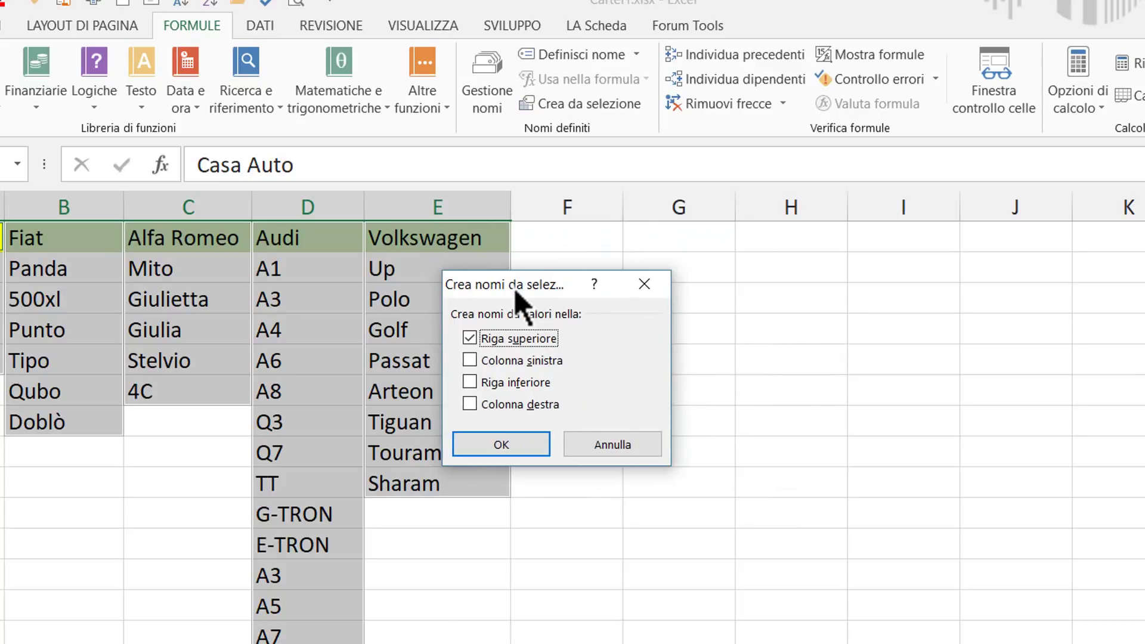
{"action": "left_click", "coordinate": [644, 294]}
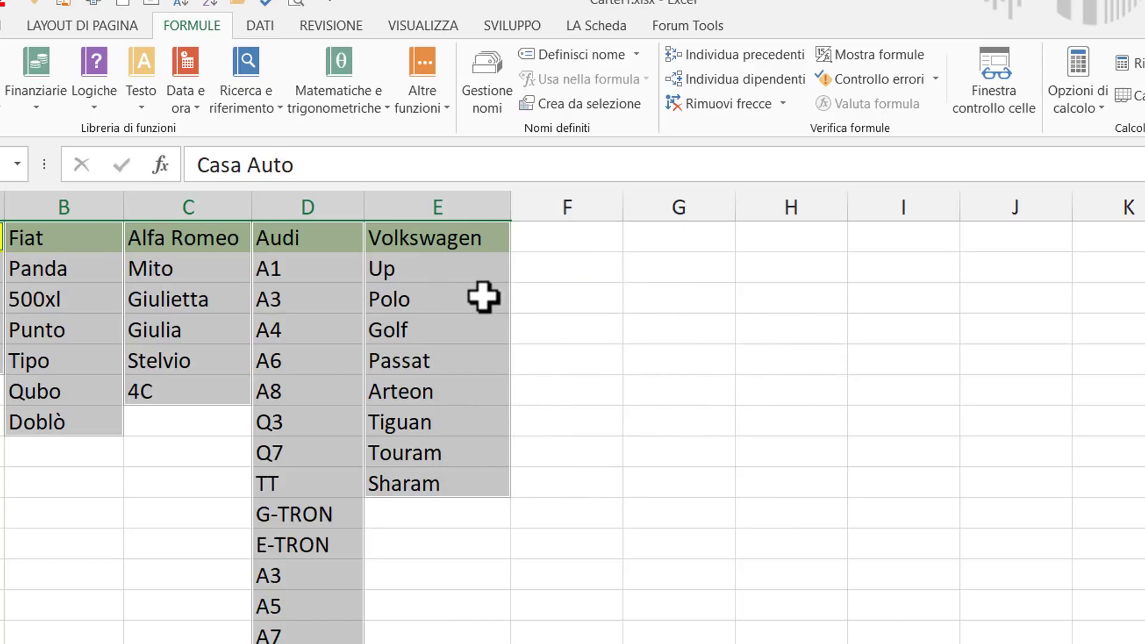
{"action": "key", "text": "ctrl+shift+F3"}
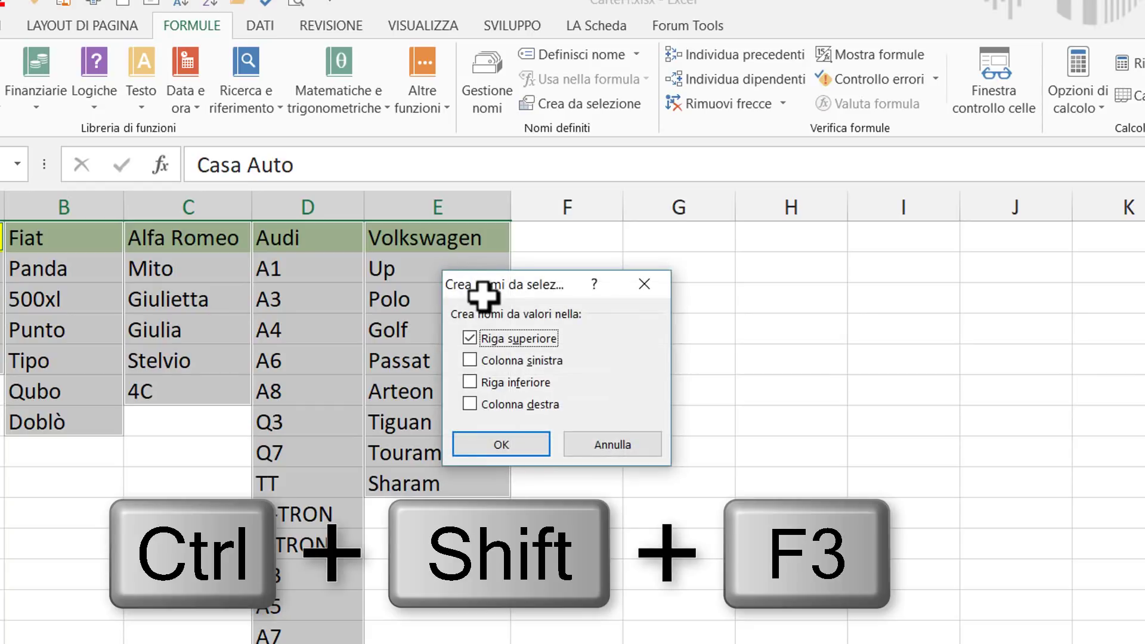
{"action": "mouse_move", "coordinate": [493, 297]}
{"action": "left_mouse_down"}
{"action": "mouse_move", "coordinate": [537, 269]}
{"action": "mouse_move", "coordinate": [534, 254]}
{"action": "left_mouse_up"}
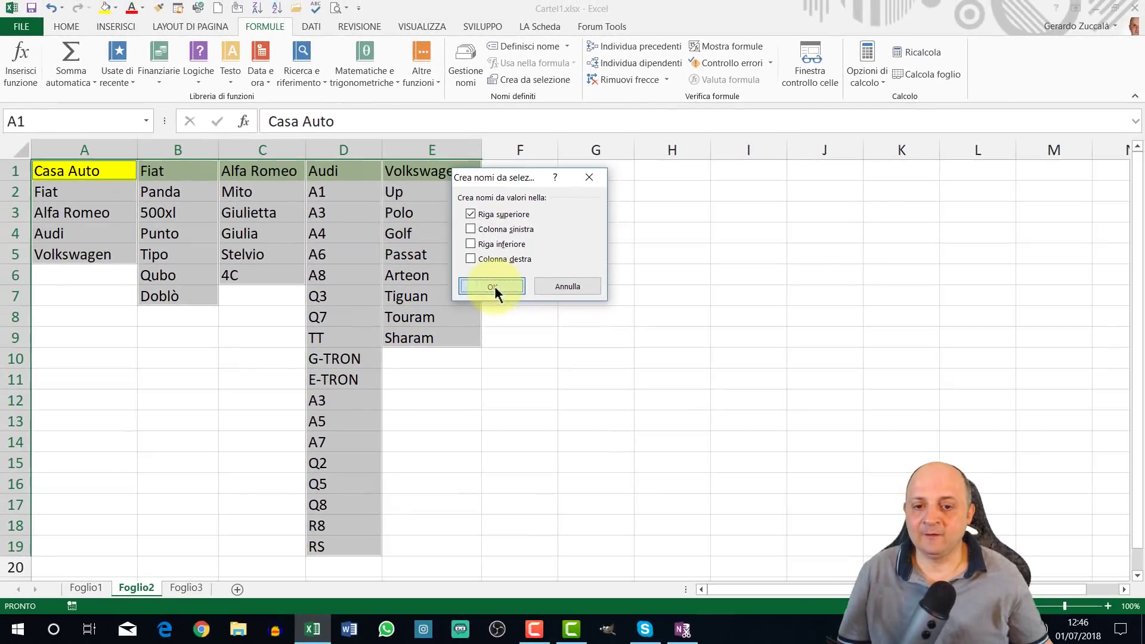
{"action": "left_click", "coordinate": [529, 408]}
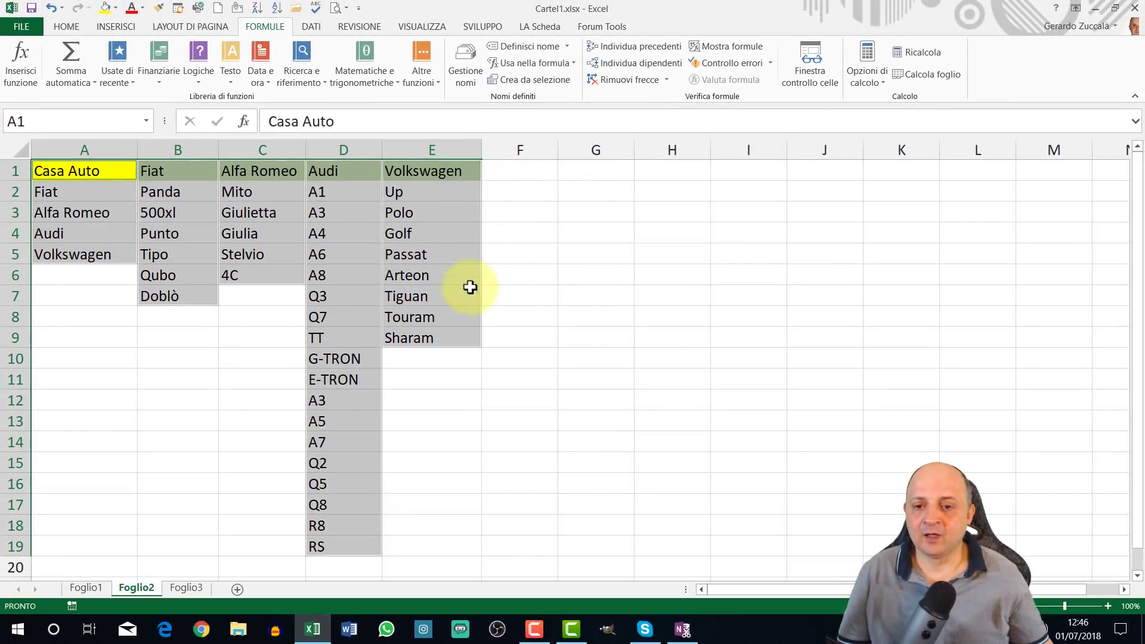
{"action": "left_click", "coordinate": [157, 227]}
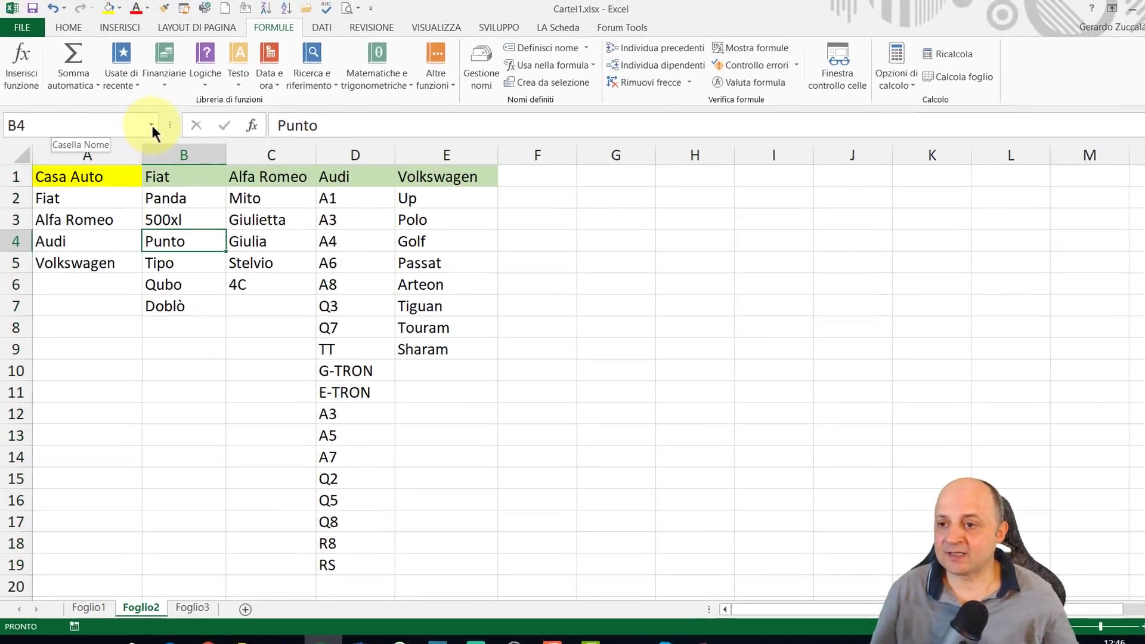
{"action": "left_click", "coordinate": [152, 122]}
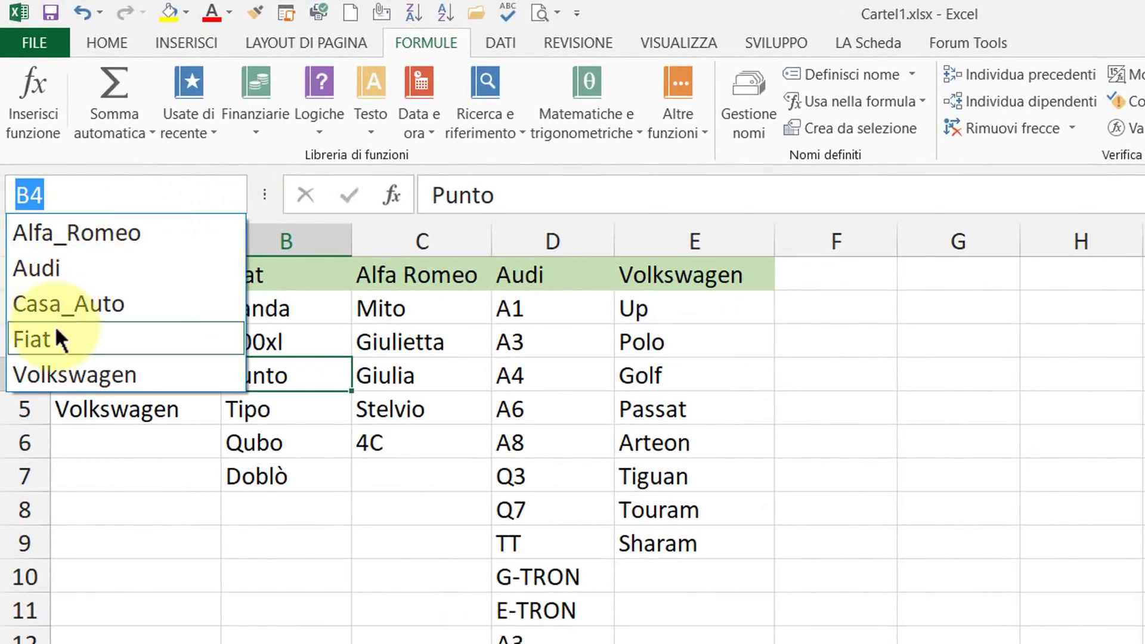
{"action": "left_click", "coordinate": [59, 233]}
{"action": "left_click", "coordinate": [239, 195]}
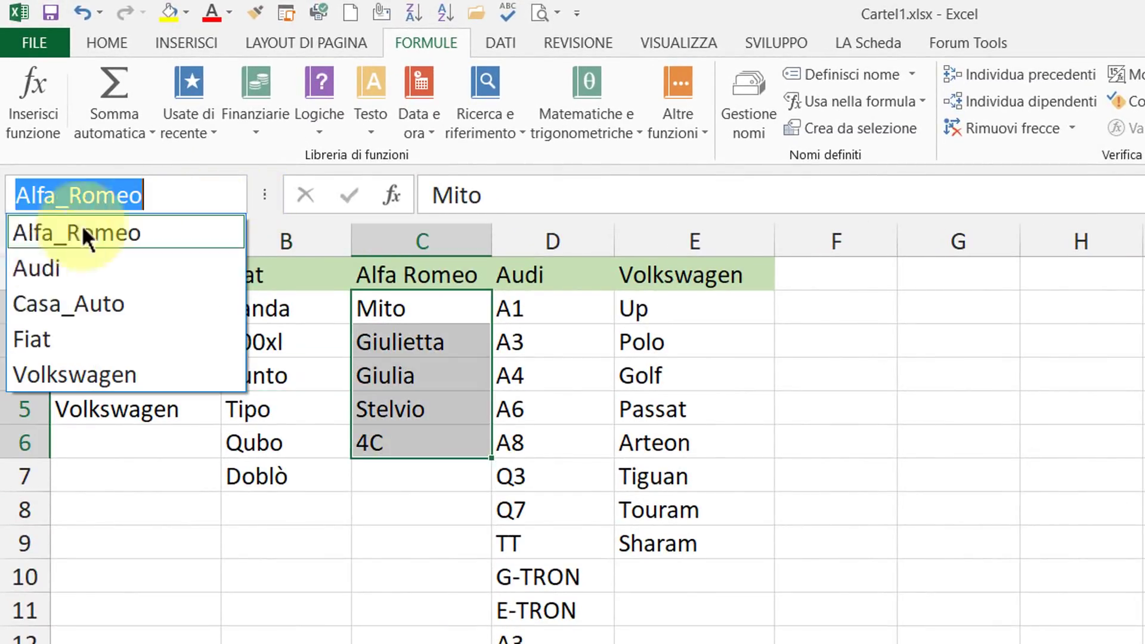
{"action": "left_click", "coordinate": [28, 304]}
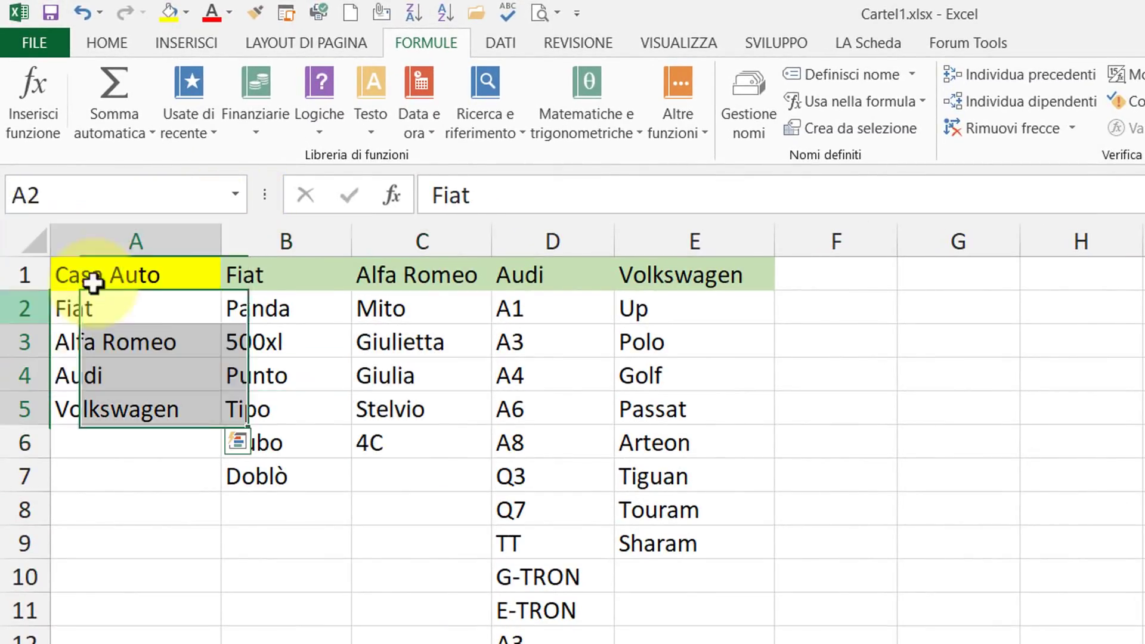
{"action": "left_click", "coordinate": [236, 194]}
{"action": "left_click", "coordinate": [31, 333]}
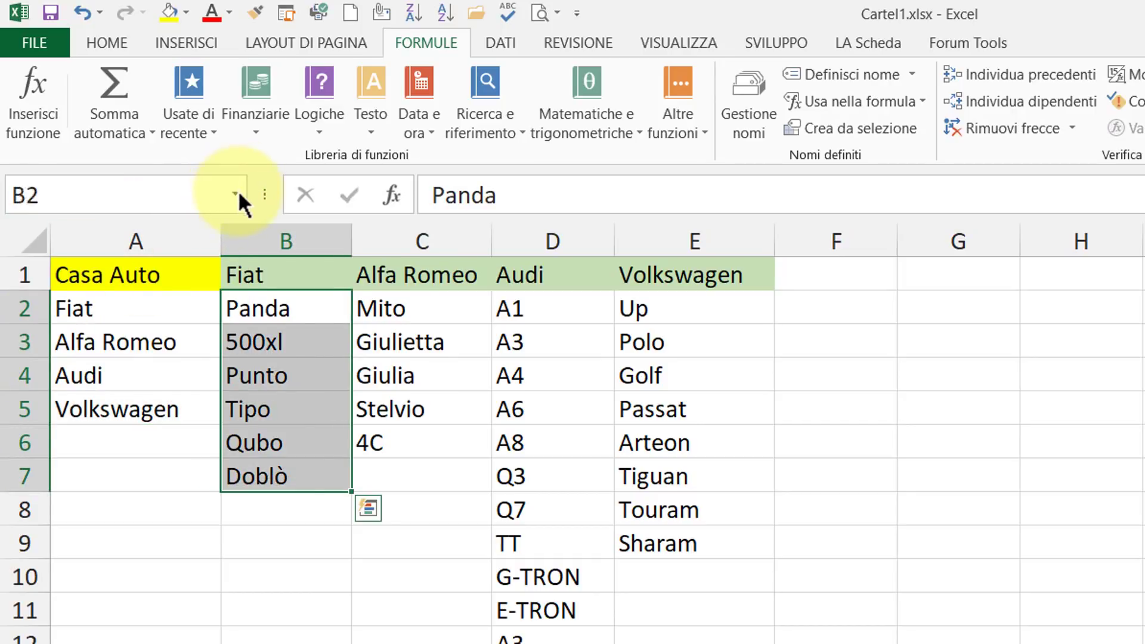
{"action": "left_click", "coordinate": [238, 191]}
{"action": "left_click", "coordinate": [84, 376]}
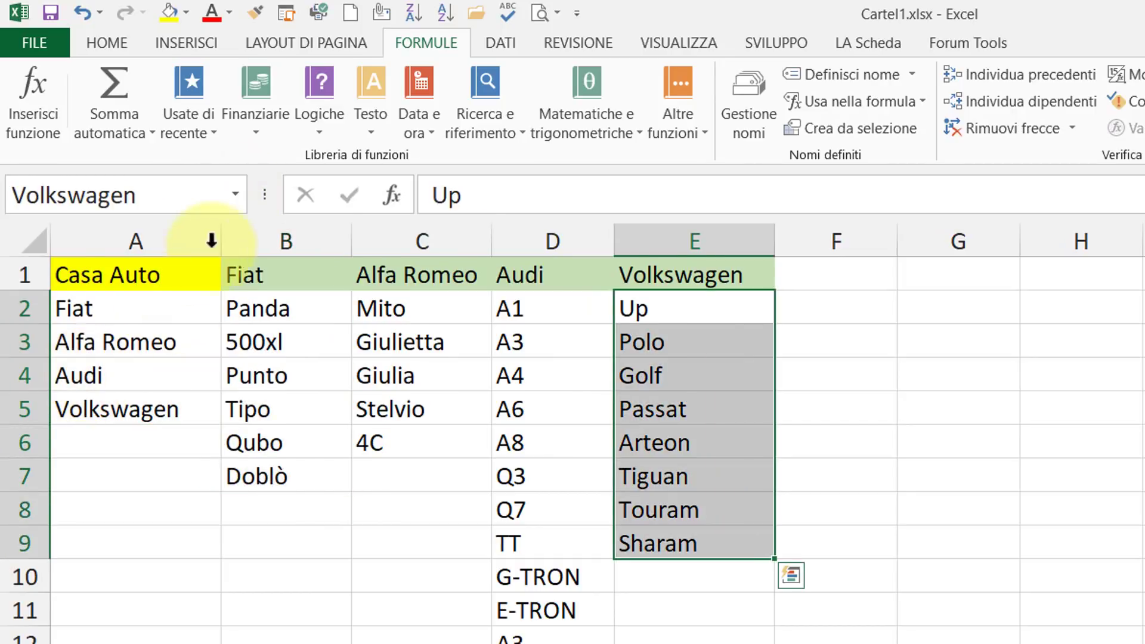
{"action": "left_click", "coordinate": [235, 195]}
{"action": "left_click", "coordinate": [60, 302]}
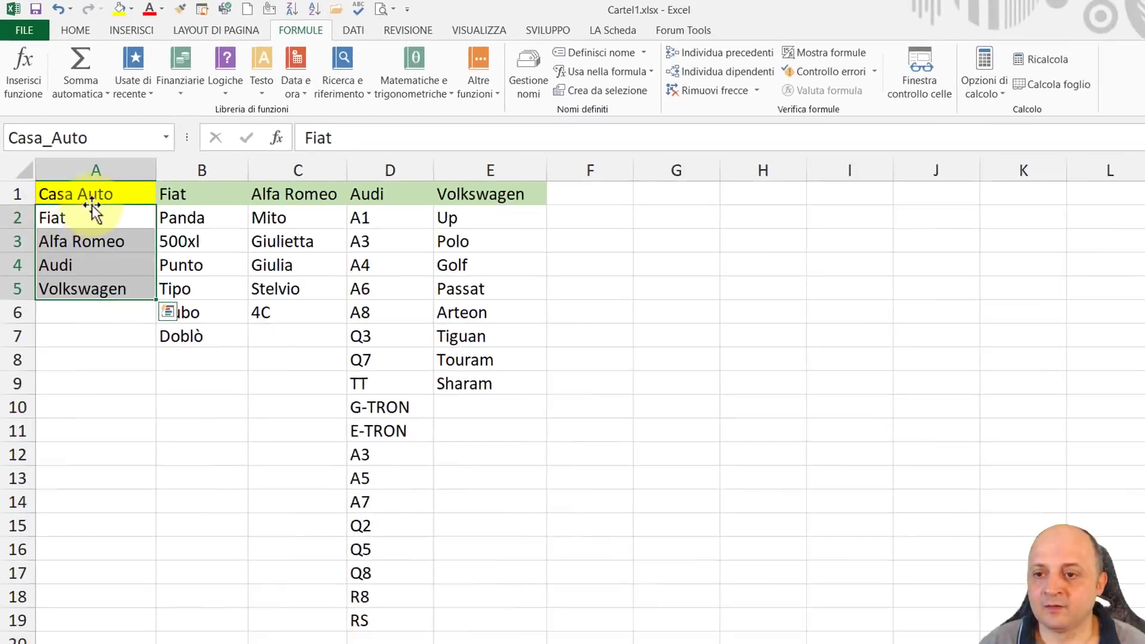
{"action": "left_click", "coordinate": [146, 122]}
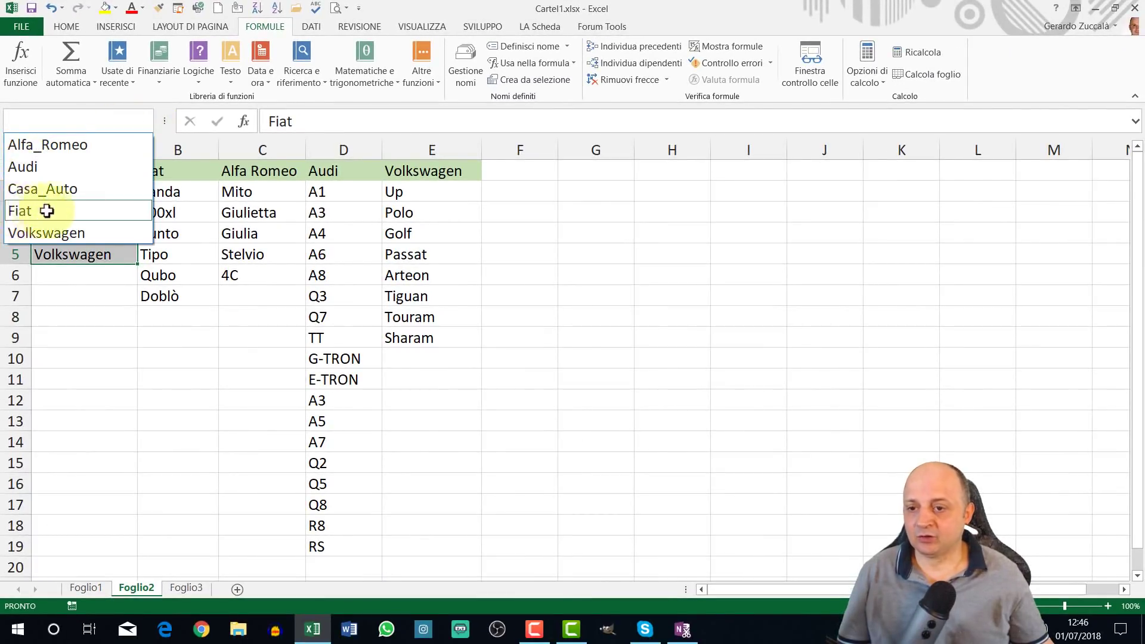
{"action": "left_click", "coordinate": [47, 210]}
{"action": "left_click_drag", "start_coordinate": [92, 192], "coordinate": [344, 191]}
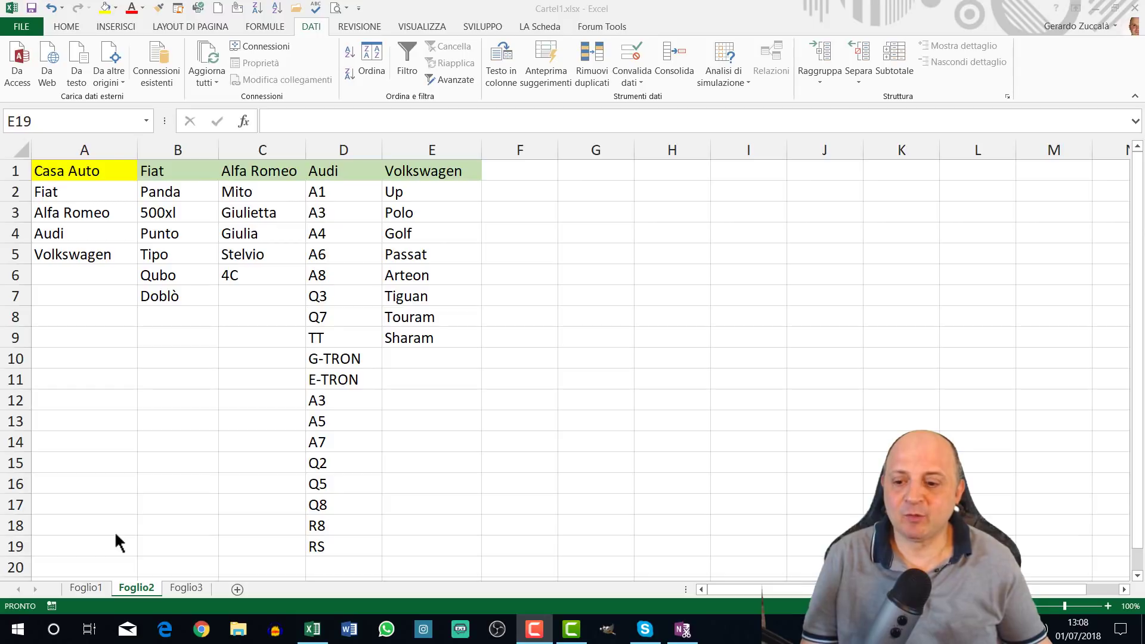
Go to Foglio1, select make cell B4, and open Convalida dati from the DATI tab
{"action": "left_click", "coordinate": [91, 591]}
{"action": "left_click", "coordinate": [162, 299]}
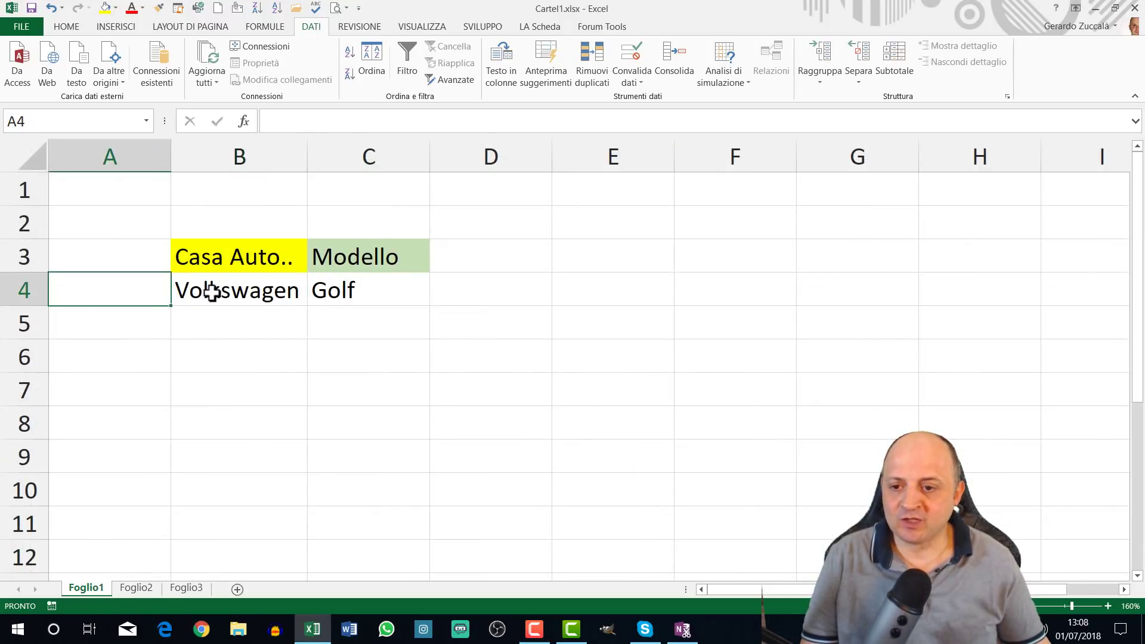
{"action": "left_click", "coordinate": [212, 292]}
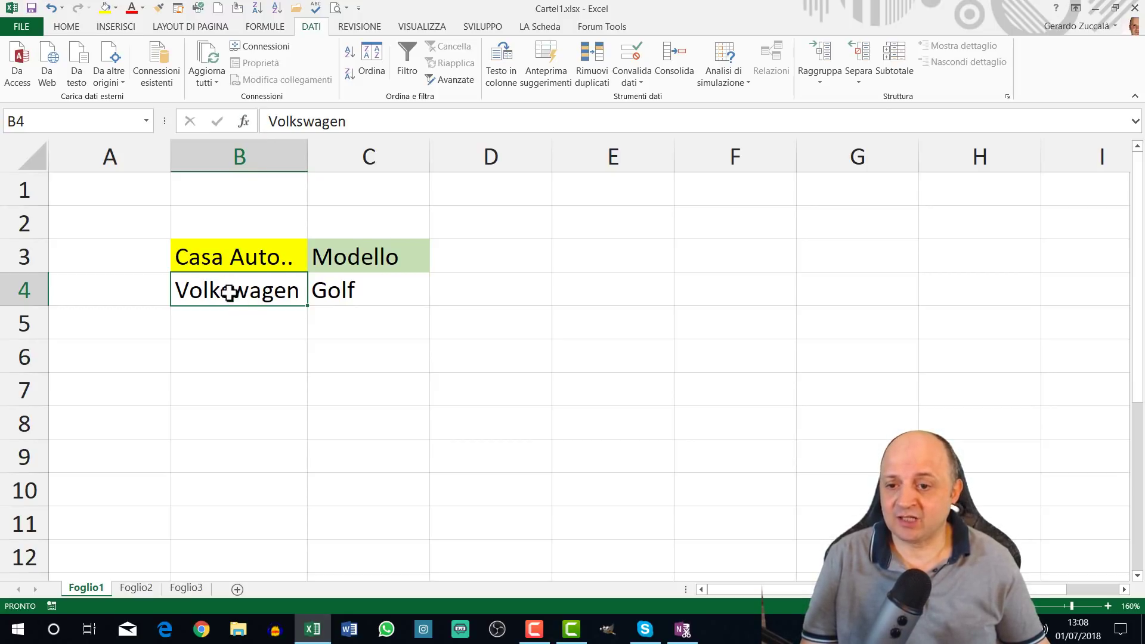
{"action": "left_click", "coordinate": [66, 26]}
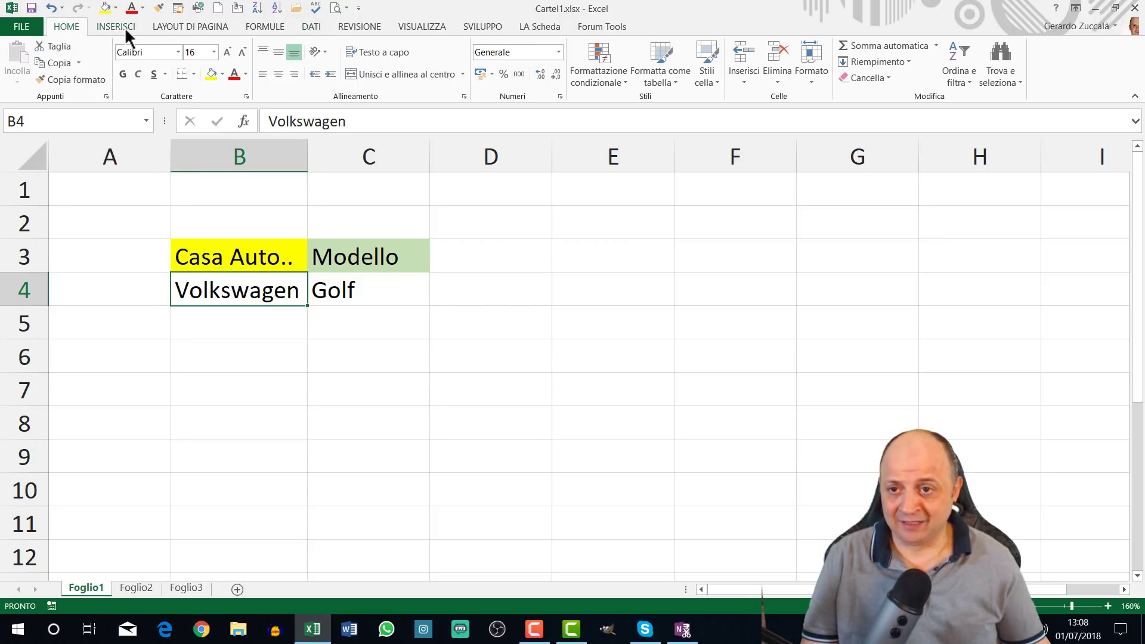
{"action": "left_click", "coordinate": [117, 26]}
{"action": "left_click", "coordinate": [191, 27]}
{"action": "left_click", "coordinate": [265, 26]}
{"action": "left_click", "coordinate": [310, 26]}
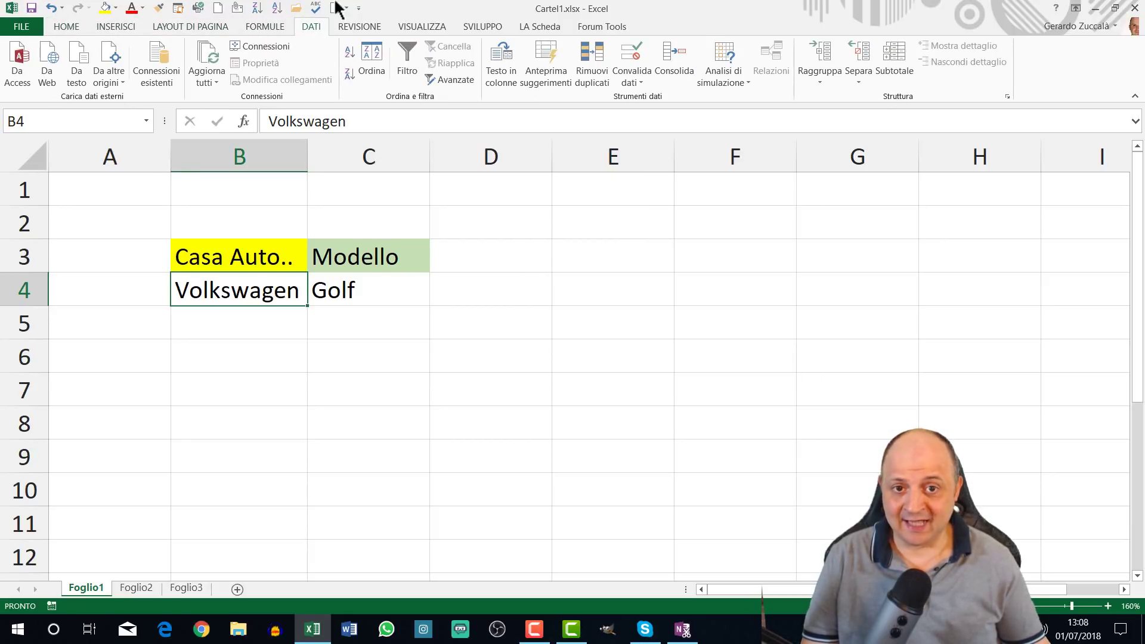
{"action": "left_click", "coordinate": [632, 85]}
Move the Convalida dati dialog, close it unchanged, then show the ribbon key tips with Alt
{"action": "left_click", "coordinate": [646, 99]}
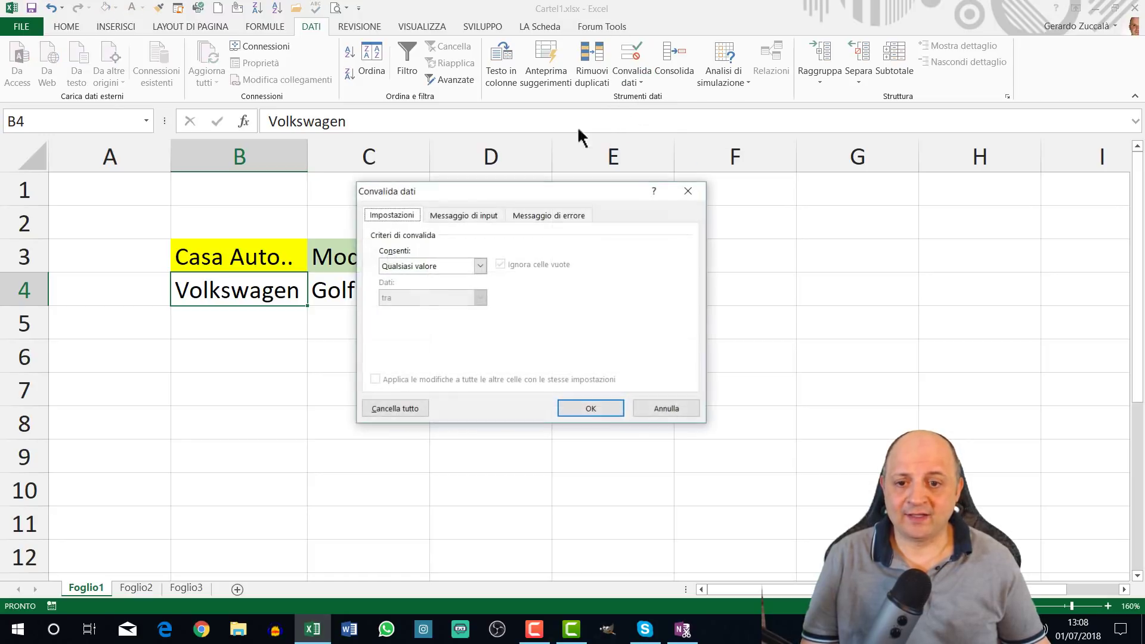
{"action": "left_click_drag", "start_coordinate": [507, 188], "coordinate": [502, 171]}
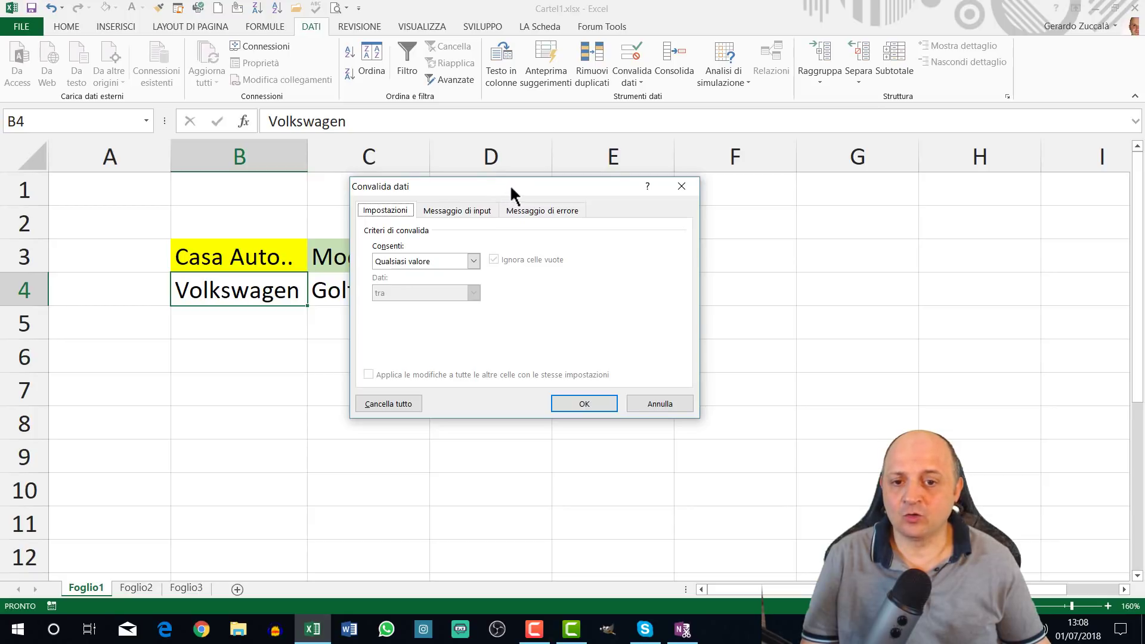
{"action": "left_click_drag", "start_coordinate": [510, 184], "coordinate": [509, 181]}
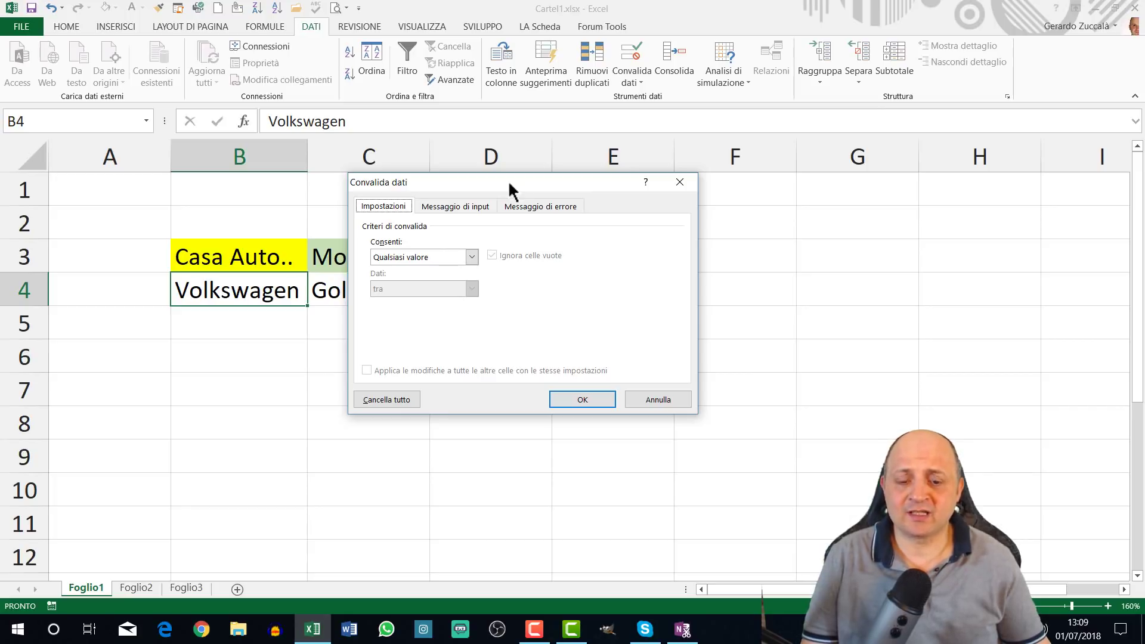
{"action": "left_click", "coordinate": [681, 183]}
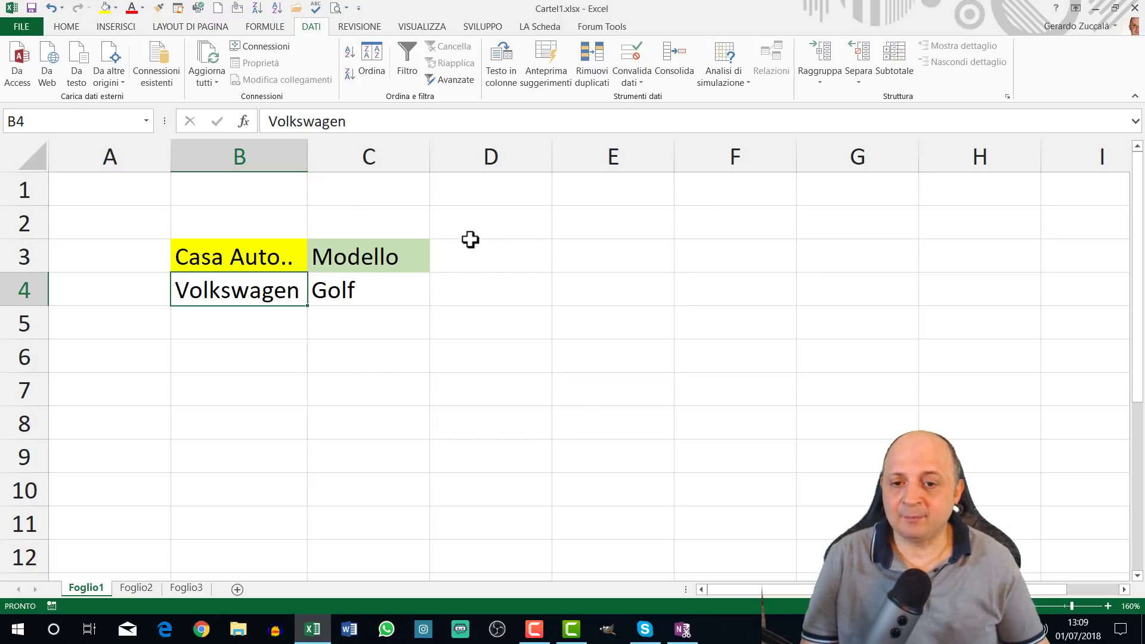
{"action": "key", "text": "alt"}
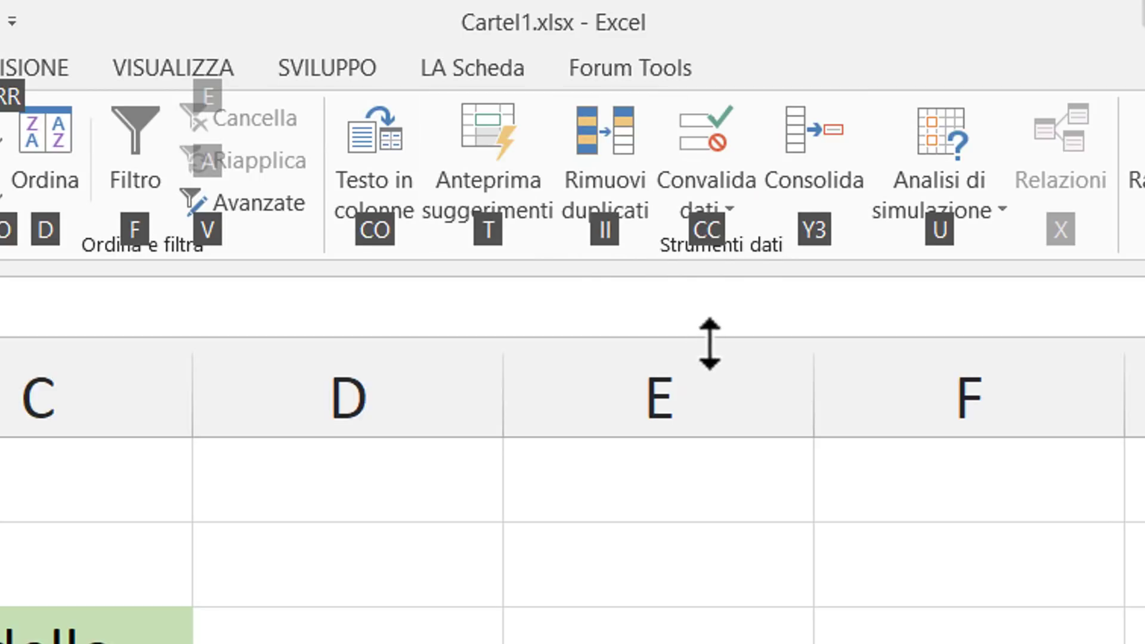
{"action": "key", "text": "c"}
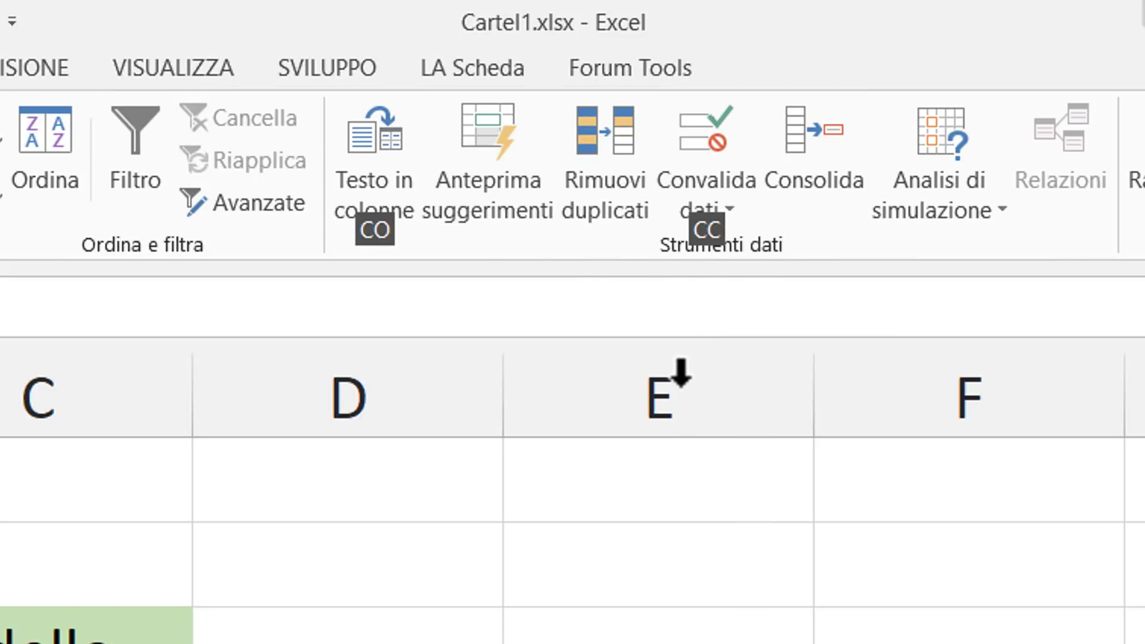
{"action": "key", "text": "c"}
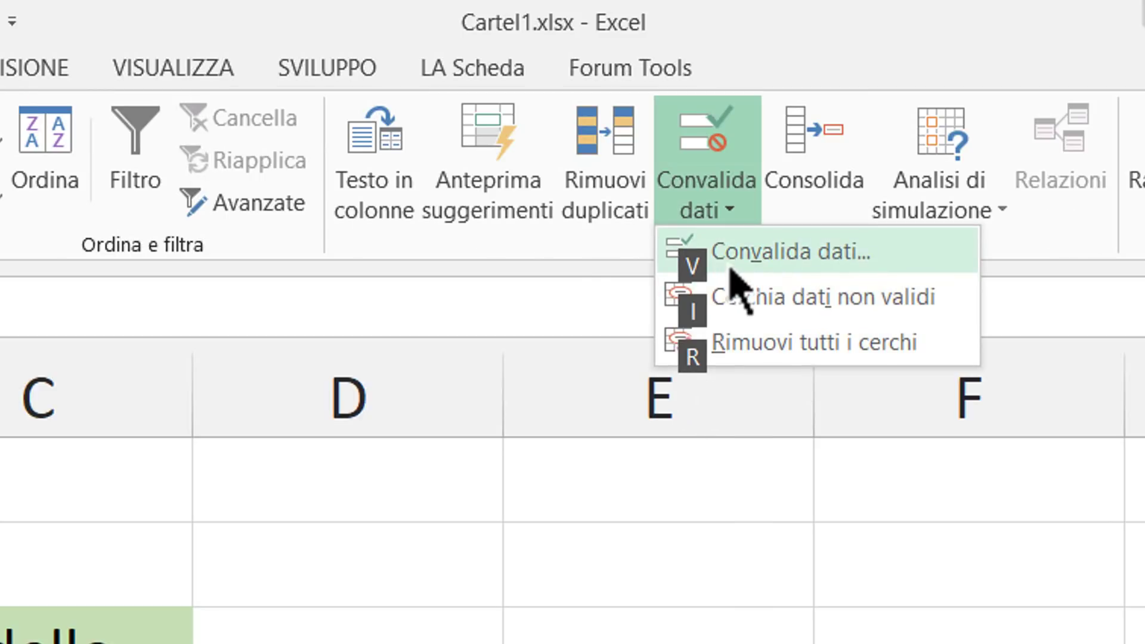
{"action": "key", "text": "v"}
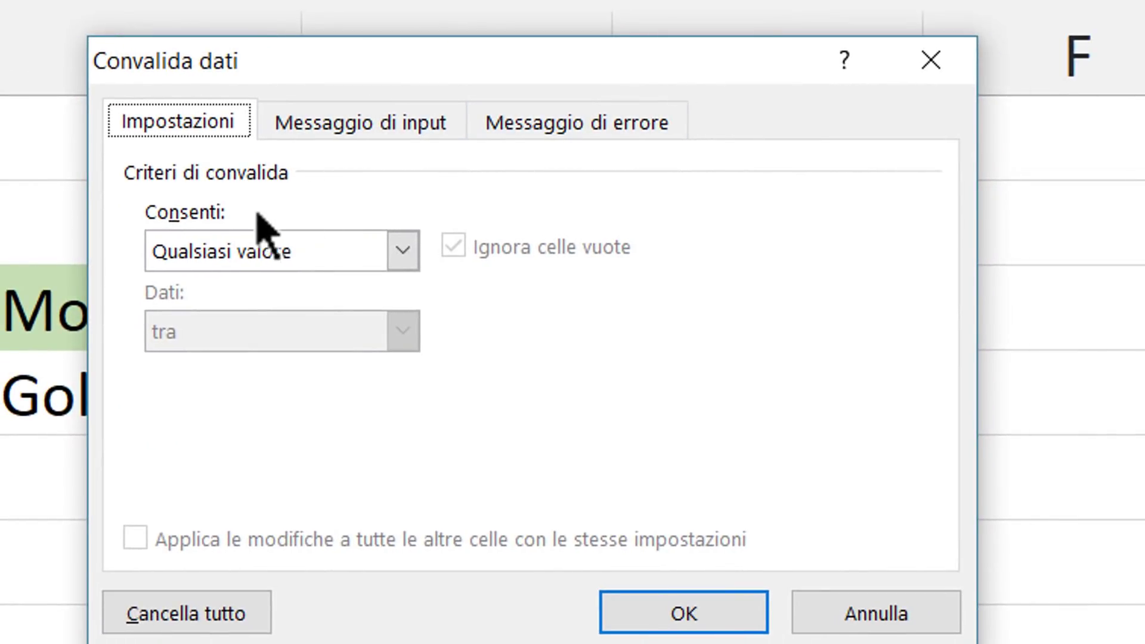
{"action": "key", "text": "Tab"}
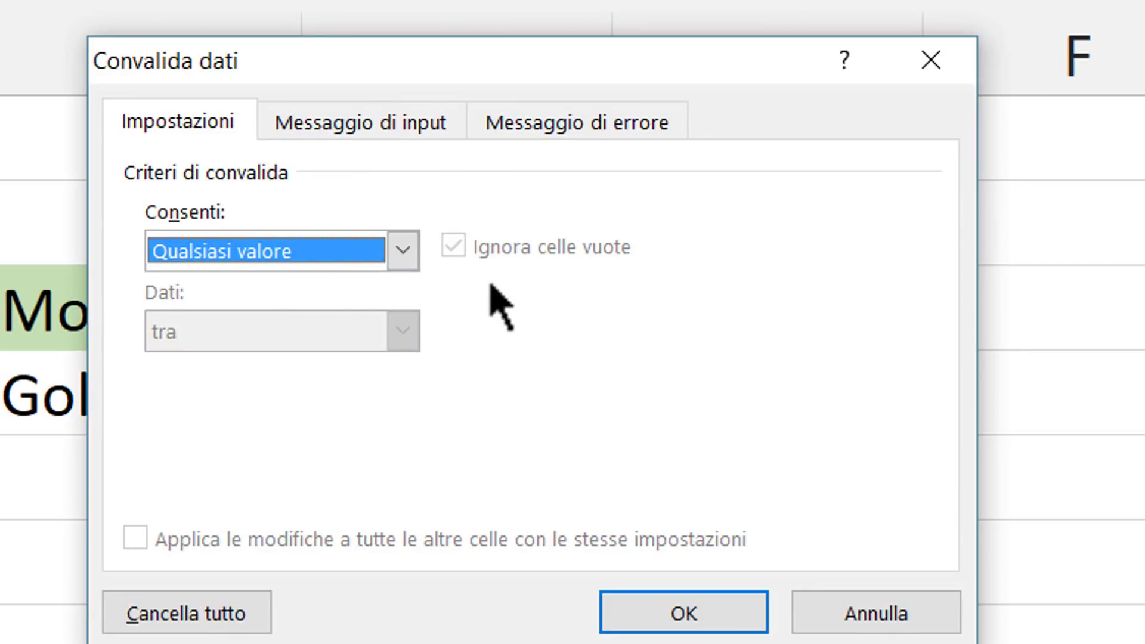
{"action": "key", "text": "alt+Down"}
{"action": "key", "text": "Down"}
{"action": "key", "text": "Down"}
{"action": "key", "text": "Down"}
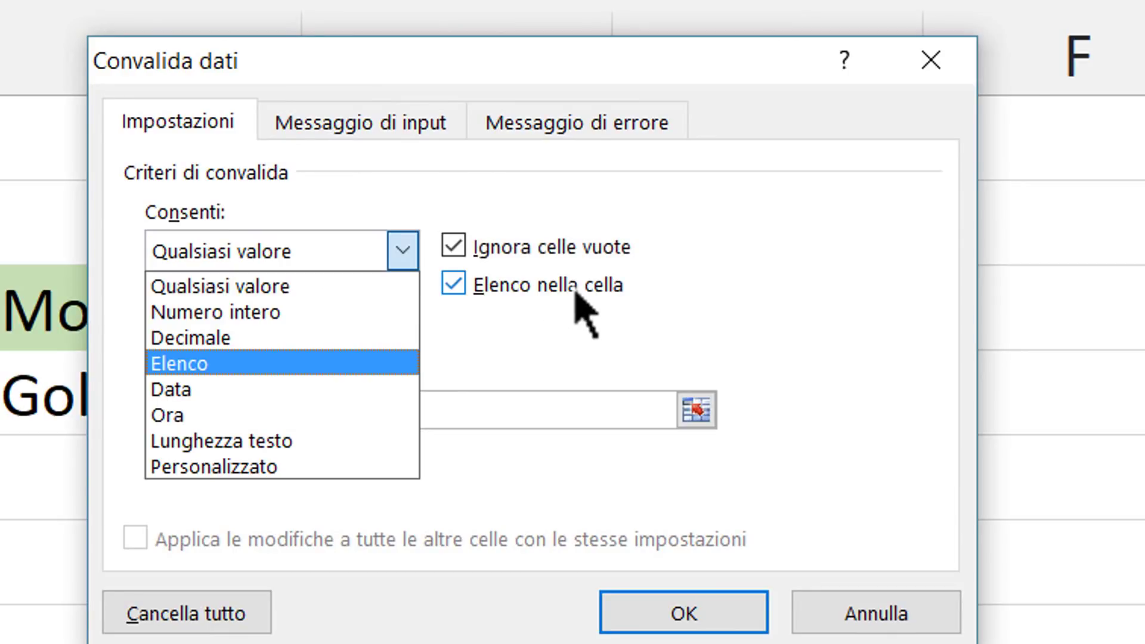
{"action": "key", "text": "Return"}
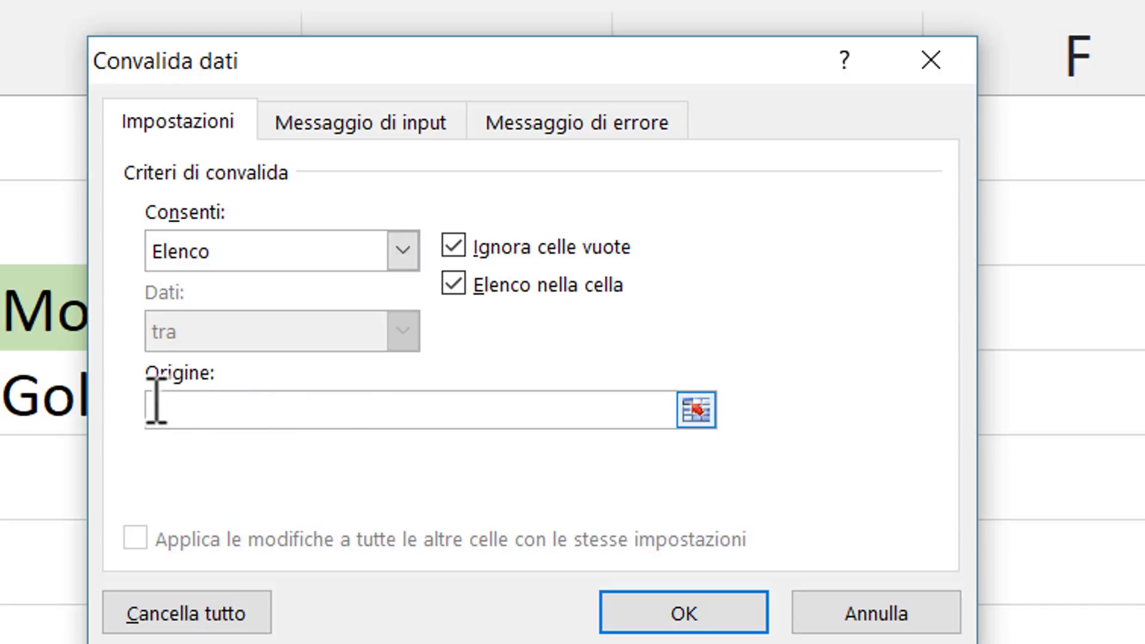
{"action": "left_click", "coordinate": [935, 61]}
{"action": "key", "text": "alt+a"}
Reopen Convalida dati via key tips, set Consenti to Elenco, and move into Origine
{"action": "key", "text": "c"}
{"action": "key", "text": "c"}
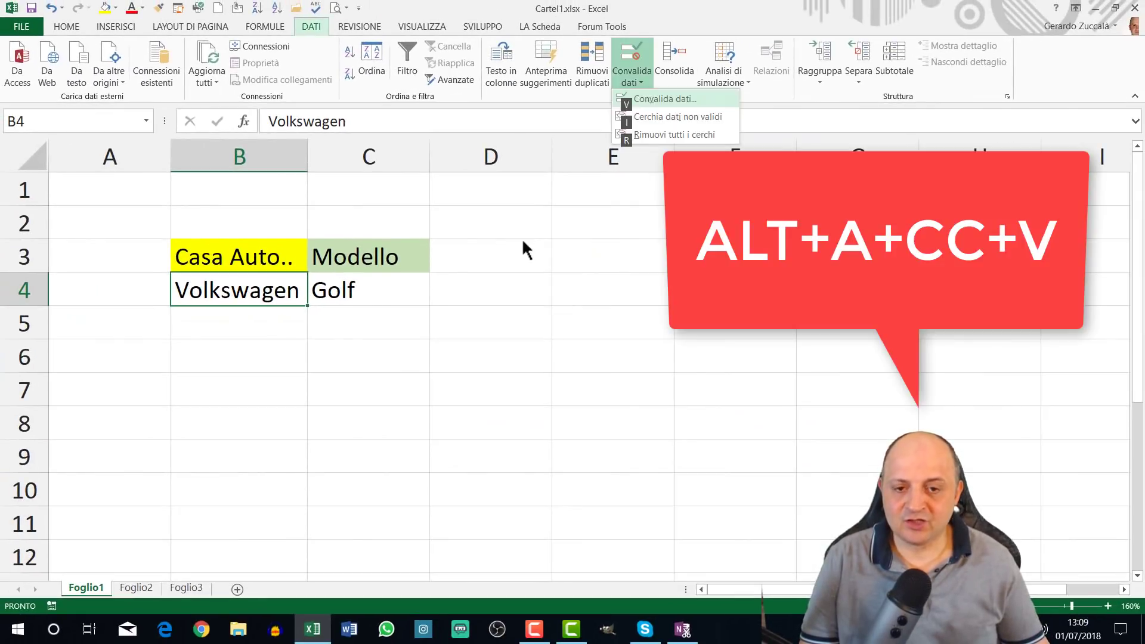
{"action": "key", "text": "v"}
{"action": "key", "text": "Tab"}
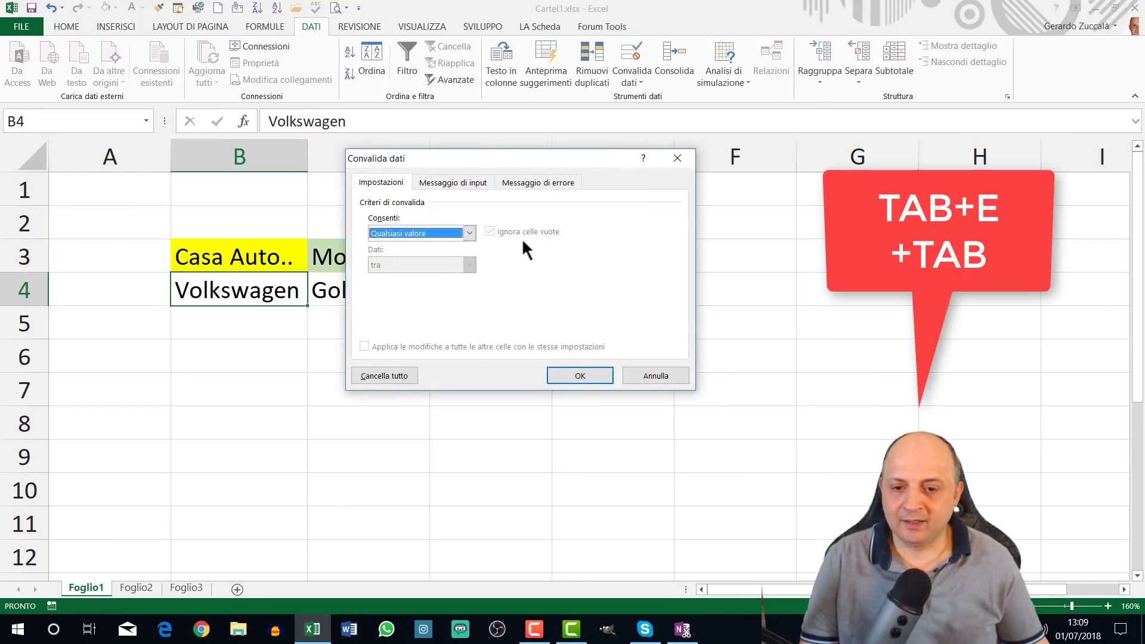
{"action": "key", "text": "e"}
{"action": "key", "text": "Tab"}
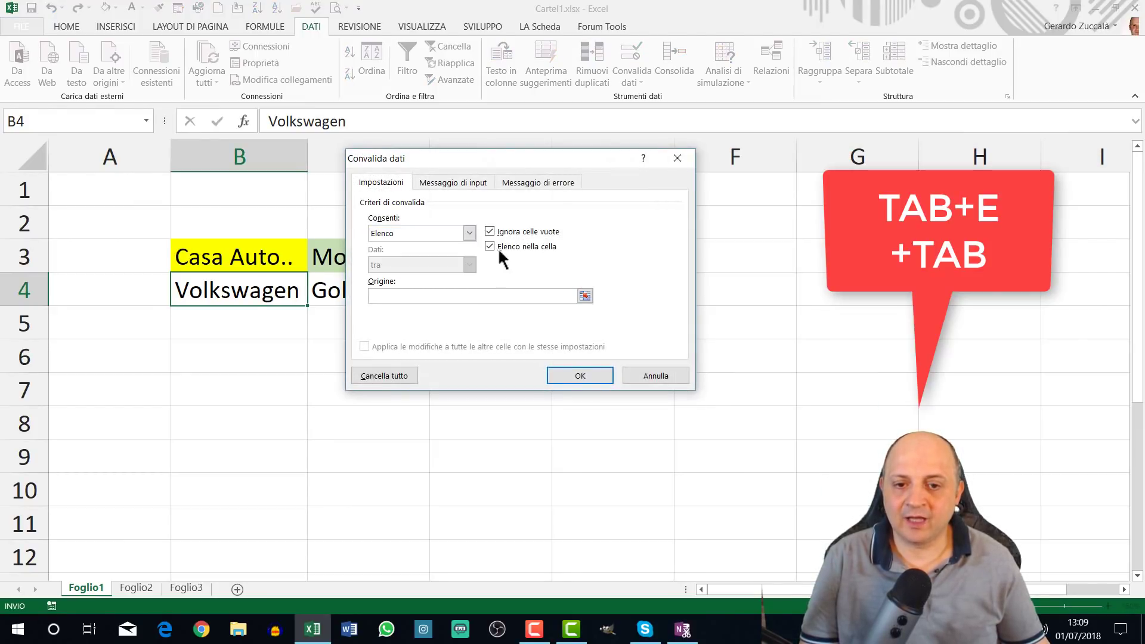
{"action": "left_click_drag", "start_coordinate": [554, 156], "coordinate": [559, 195]}
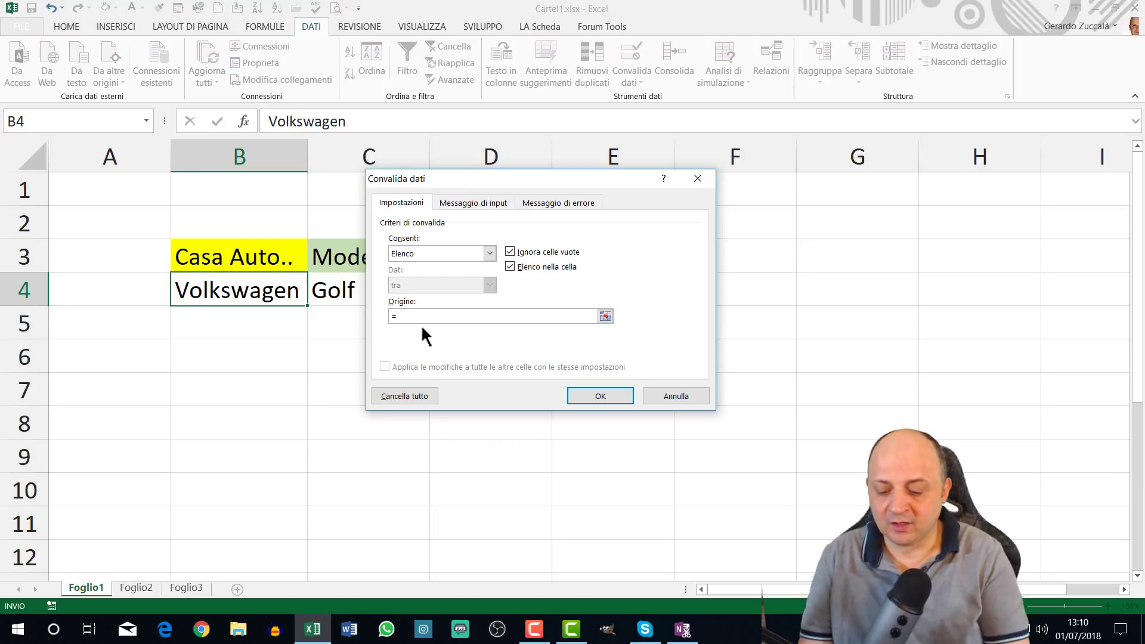
Paste the Casa_Auto named range as B4's list validation source with F3 and confirm
{"action": "type", "text": "cas"}
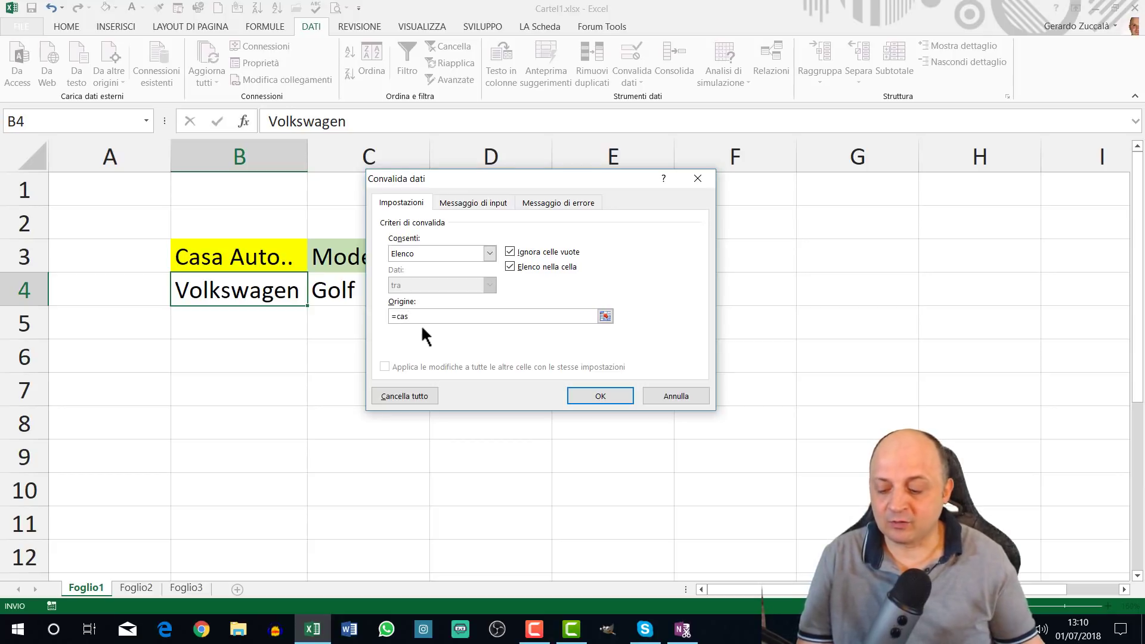
{"action": "key", "text": "BackSpace"}
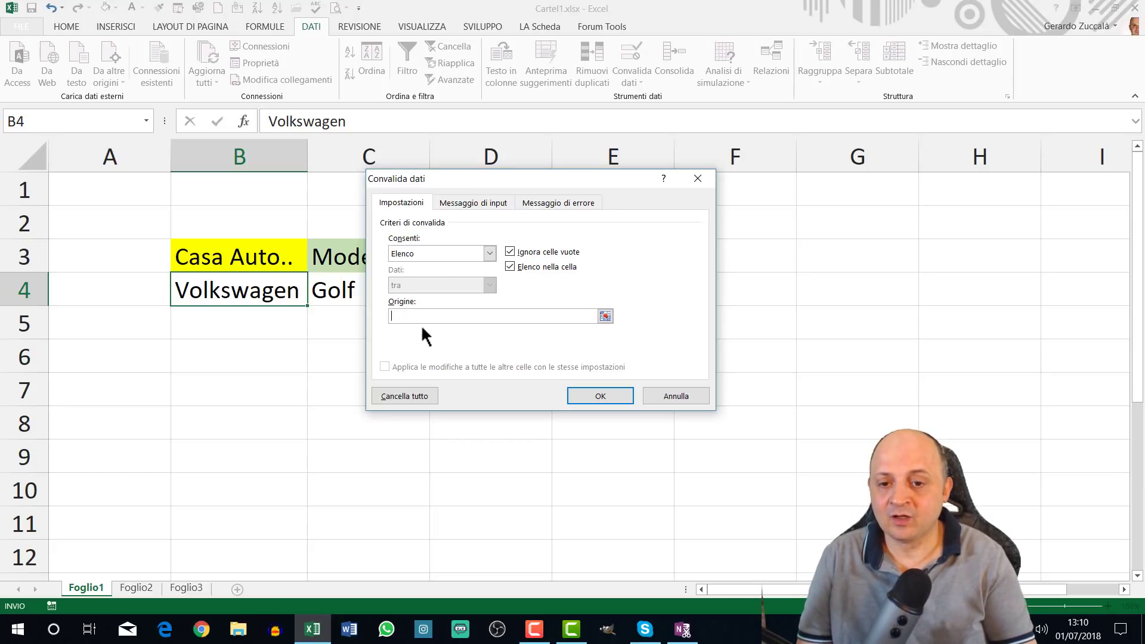
{"action": "key", "text": "F3"}
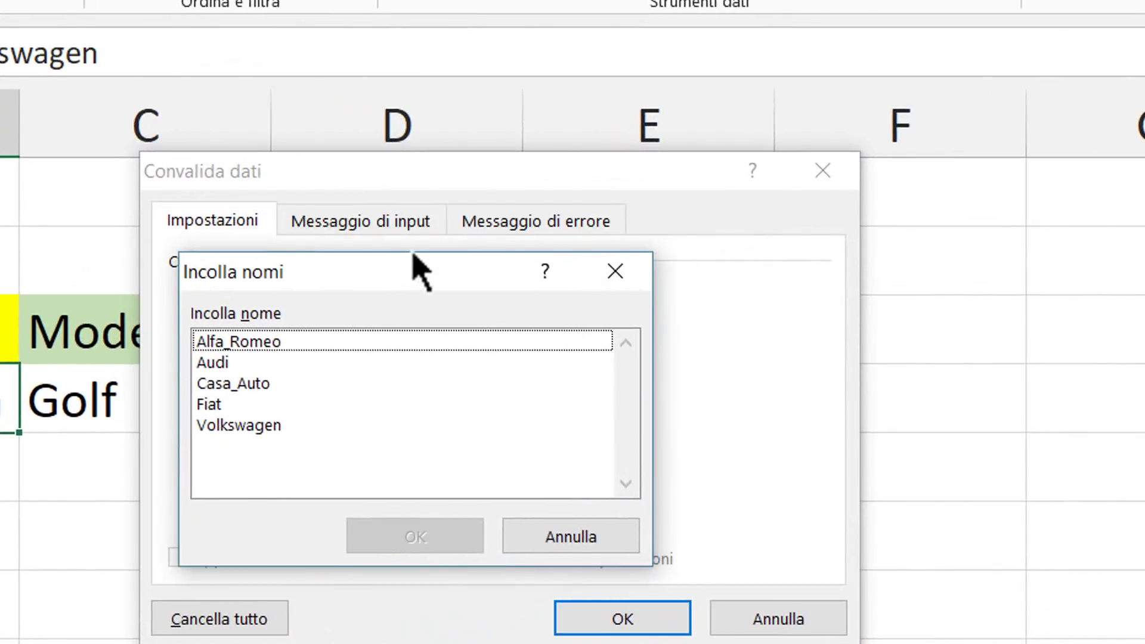
{"action": "key", "text": "Down"}
{"action": "key", "text": "Down"}
{"action": "key", "text": "Down"}
{"action": "key", "text": "Down"}
{"action": "key", "text": "Down"}
{"action": "key", "text": "Up"}
{"action": "key", "text": "Up"}
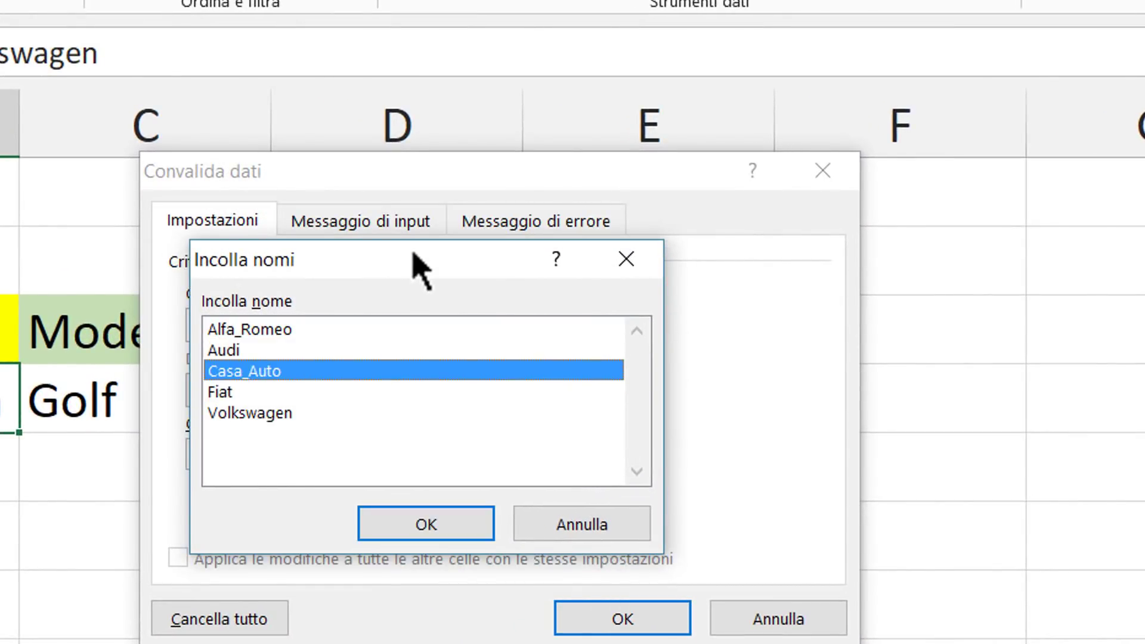
{"action": "key", "text": "Down"}
{"action": "key", "text": "Down"}
{"action": "key", "text": "Up"}
{"action": "key", "text": "Up"}
{"action": "left_click", "coordinate": [437, 525]}
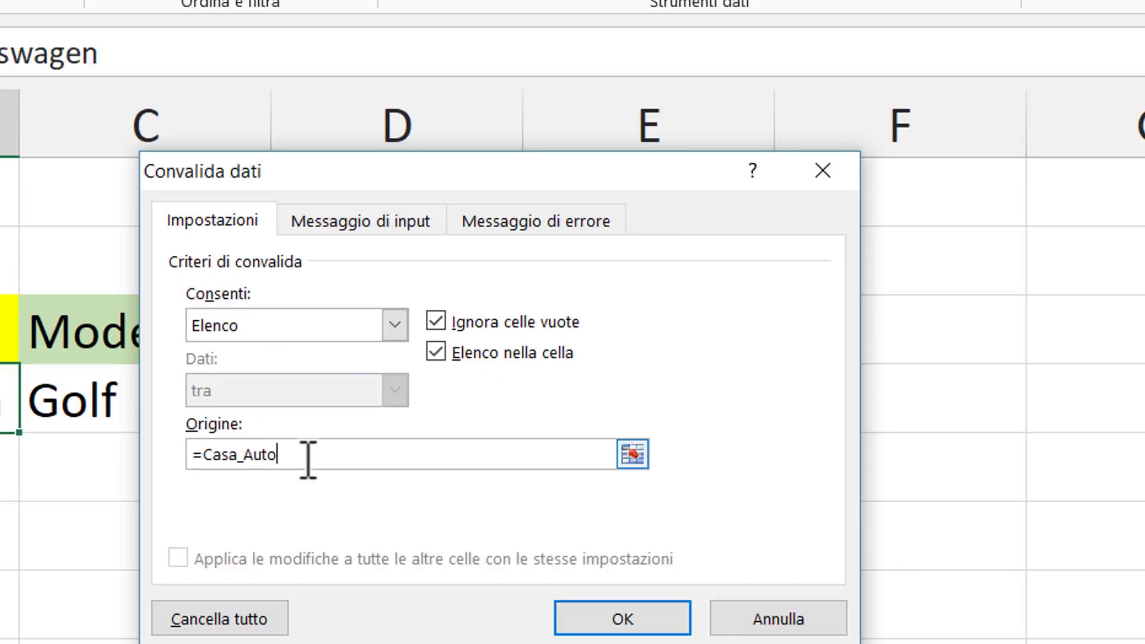
{"action": "left_click_drag", "start_coordinate": [285, 454], "coordinate": [171, 455]}
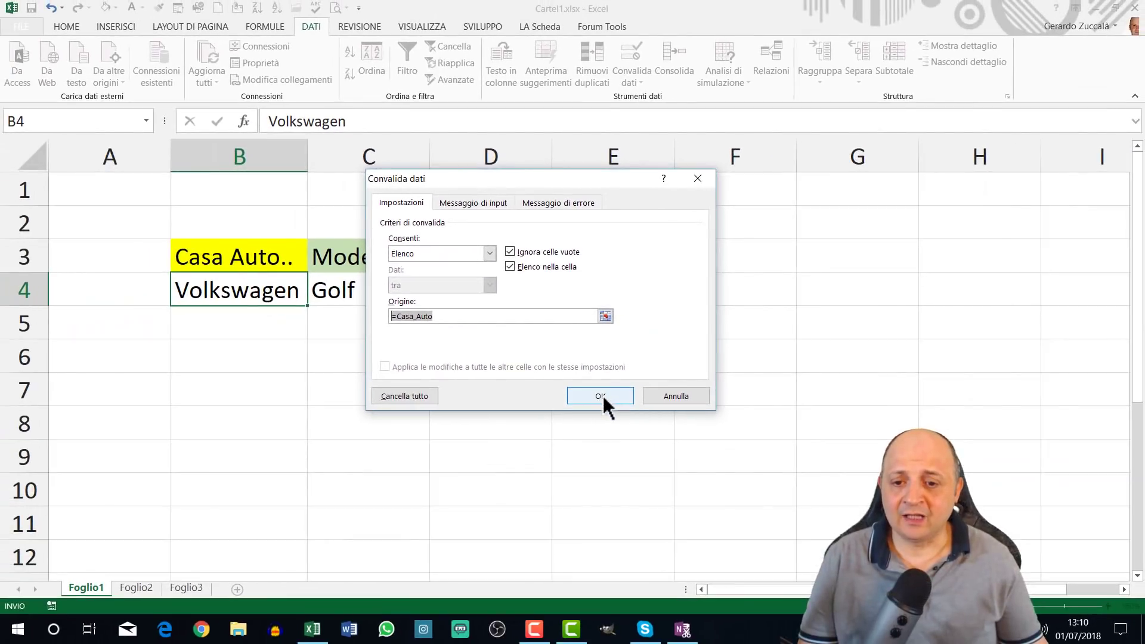
{"action": "left_click", "coordinate": [596, 408]}
Try Alfa Romeo and Audi in B4's dropdown, settle on Fiat, then select C4 (Golf)
{"action": "left_click", "coordinate": [314, 300]}
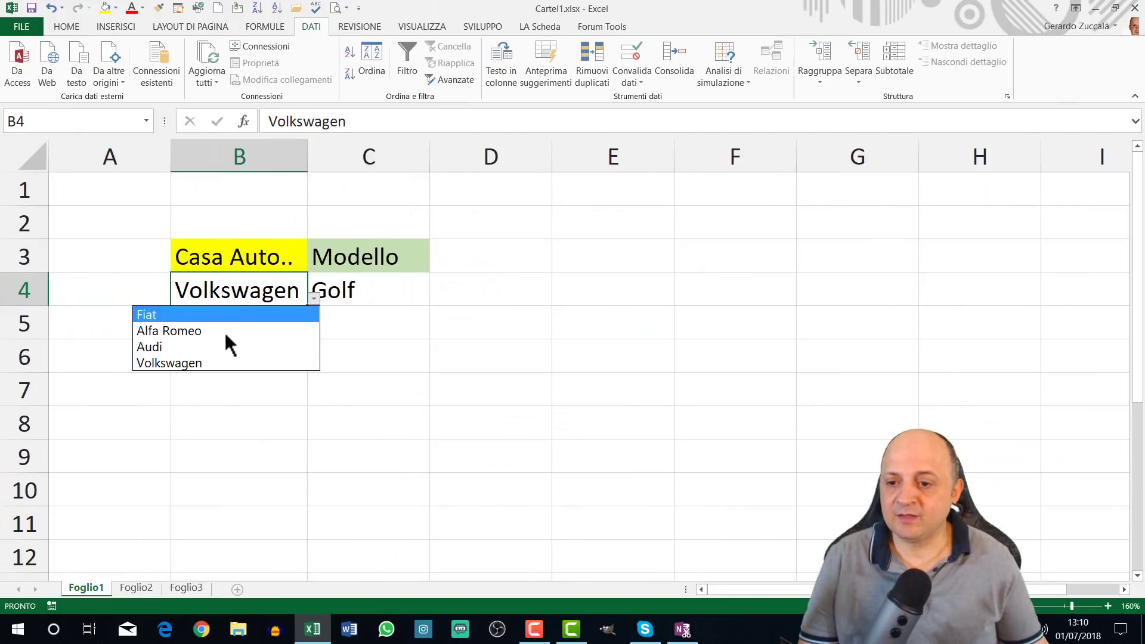
{"action": "left_click", "coordinate": [224, 329]}
{"action": "left_click", "coordinate": [313, 300]}
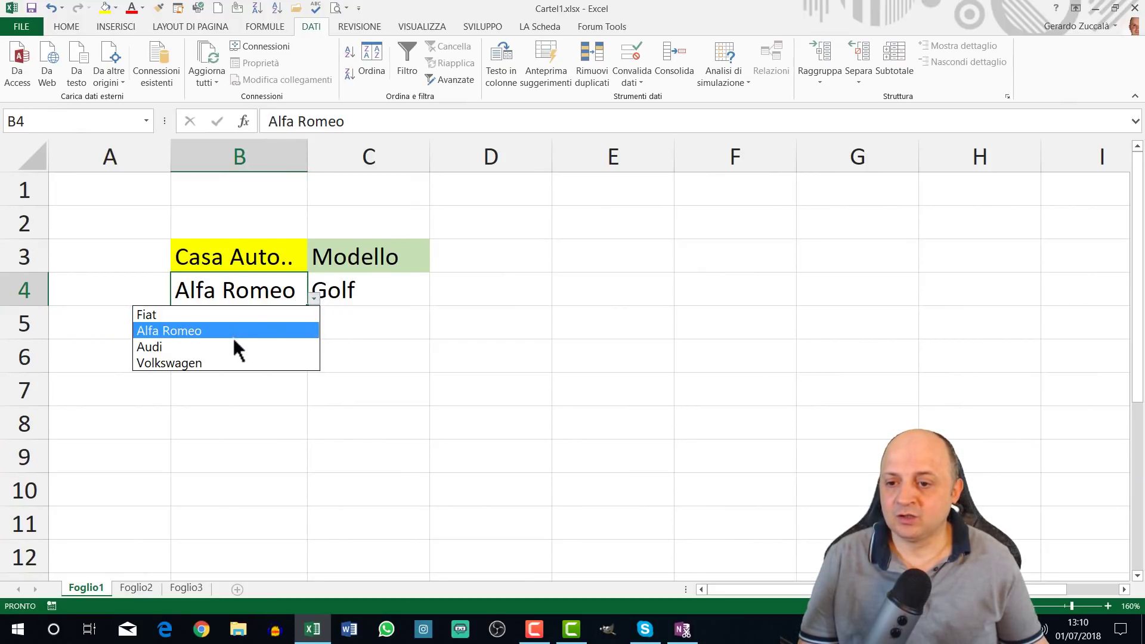
{"action": "left_click", "coordinate": [225, 344]}
{"action": "left_click", "coordinate": [312, 299]}
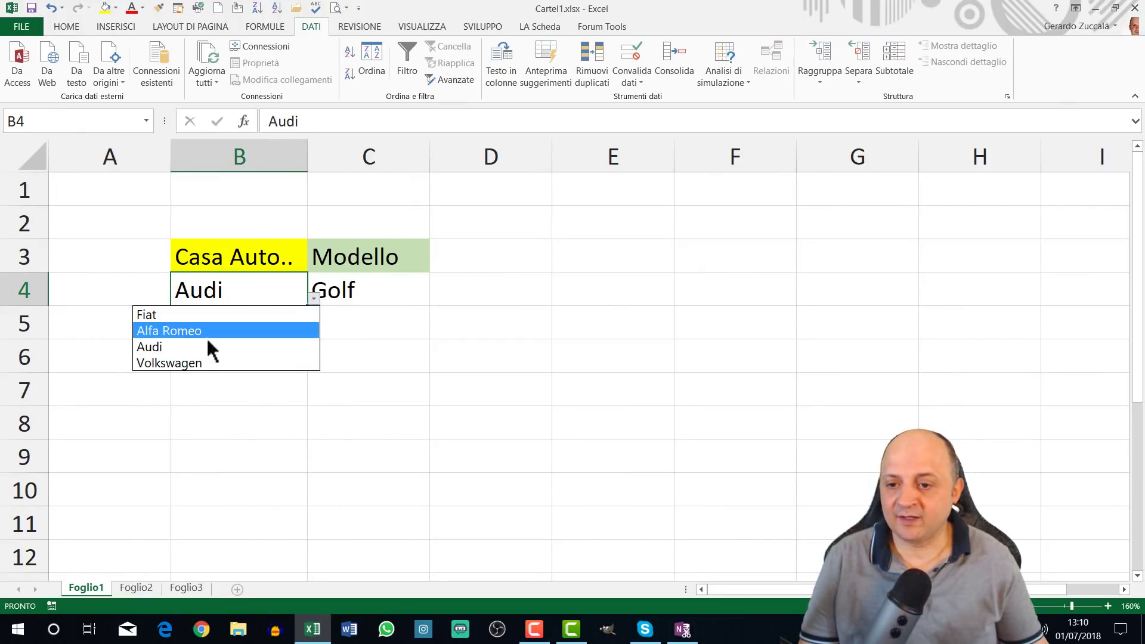
{"action": "left_click", "coordinate": [208, 346]}
{"action": "left_click", "coordinate": [312, 299]}
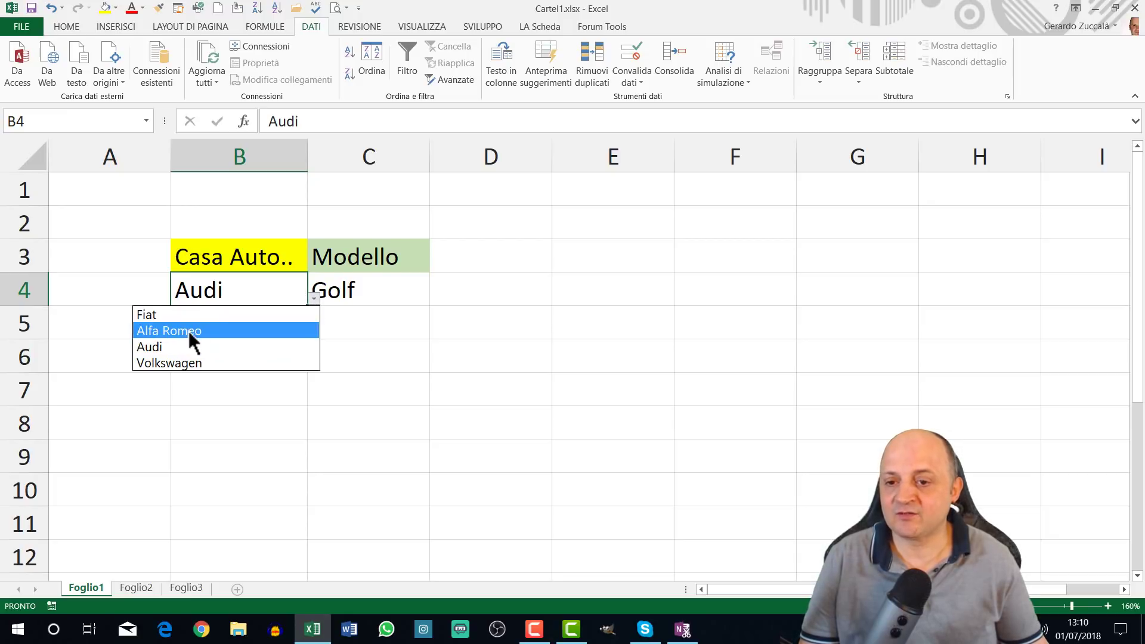
{"action": "left_click", "coordinate": [190, 332]}
{"action": "left_click", "coordinate": [313, 298]}
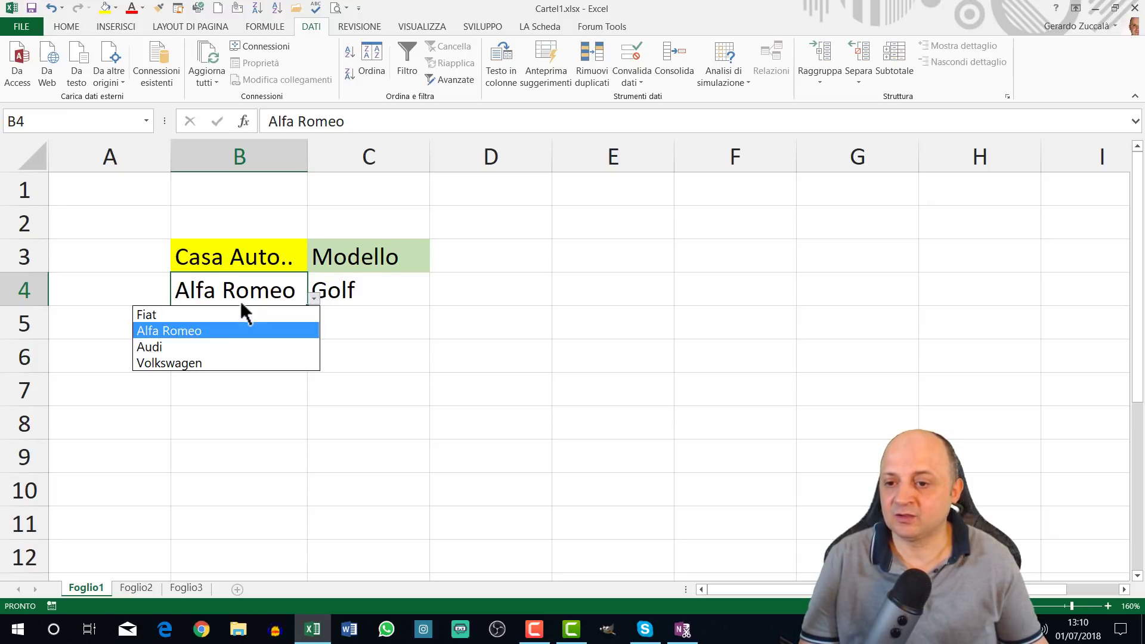
{"action": "left_click", "coordinate": [203, 315]}
{"action": "left_click", "coordinate": [357, 291]}
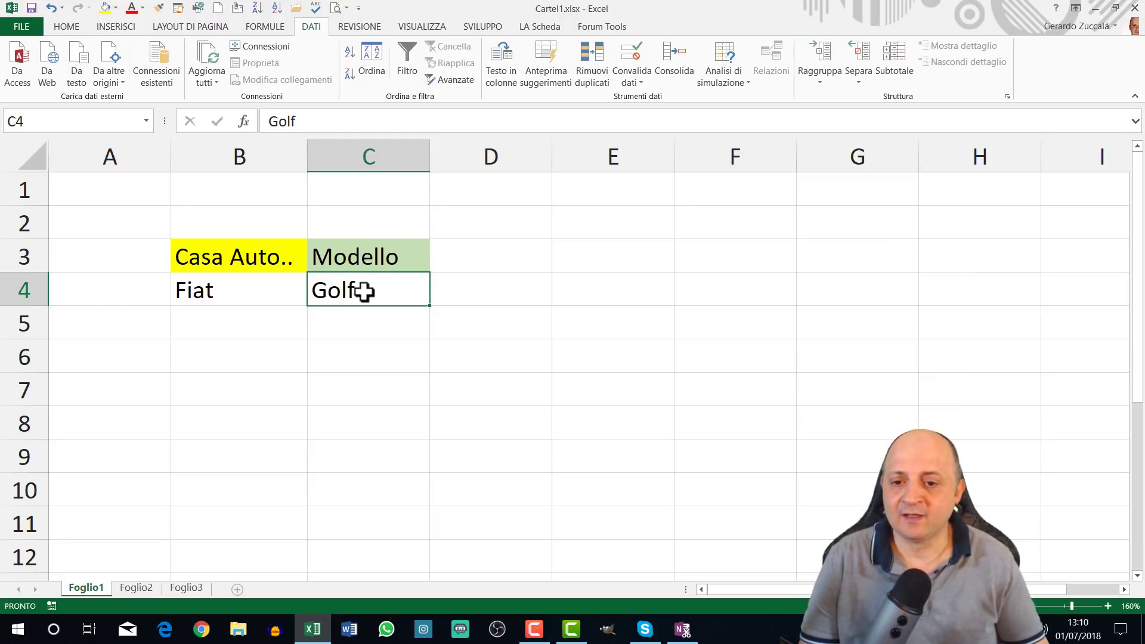
Inspect C4's validation with Consenti on Elenco, close without applying, and start =indire in D4
{"action": "key", "text": "alt+a"}
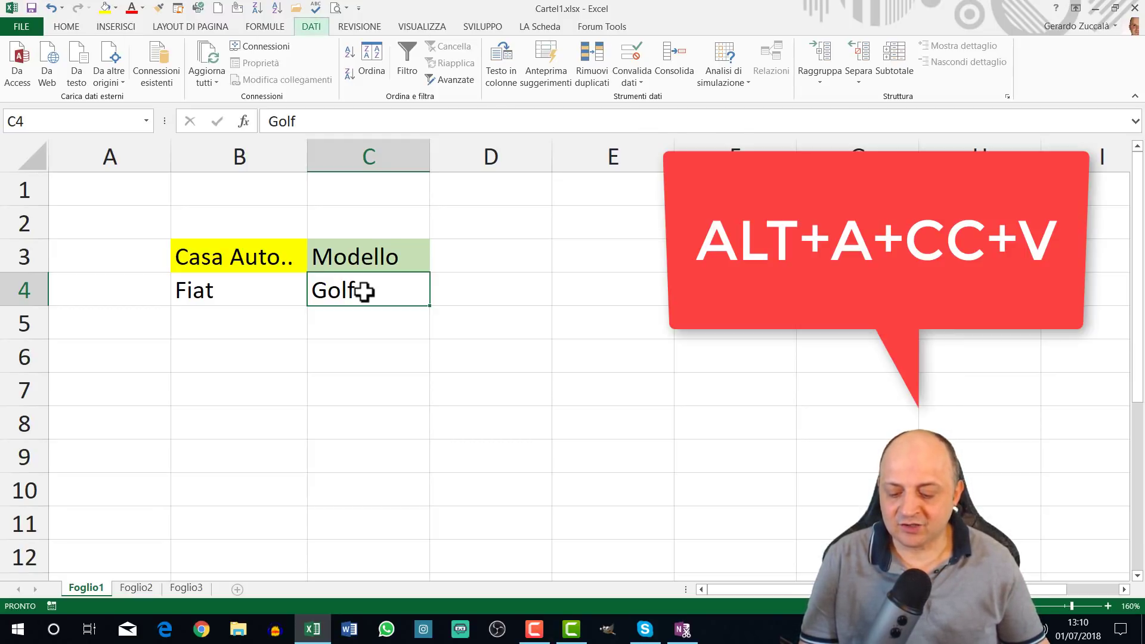
{"action": "key", "text": "c"}
{"action": "key", "text": "c"}
{"action": "key", "text": "v"}
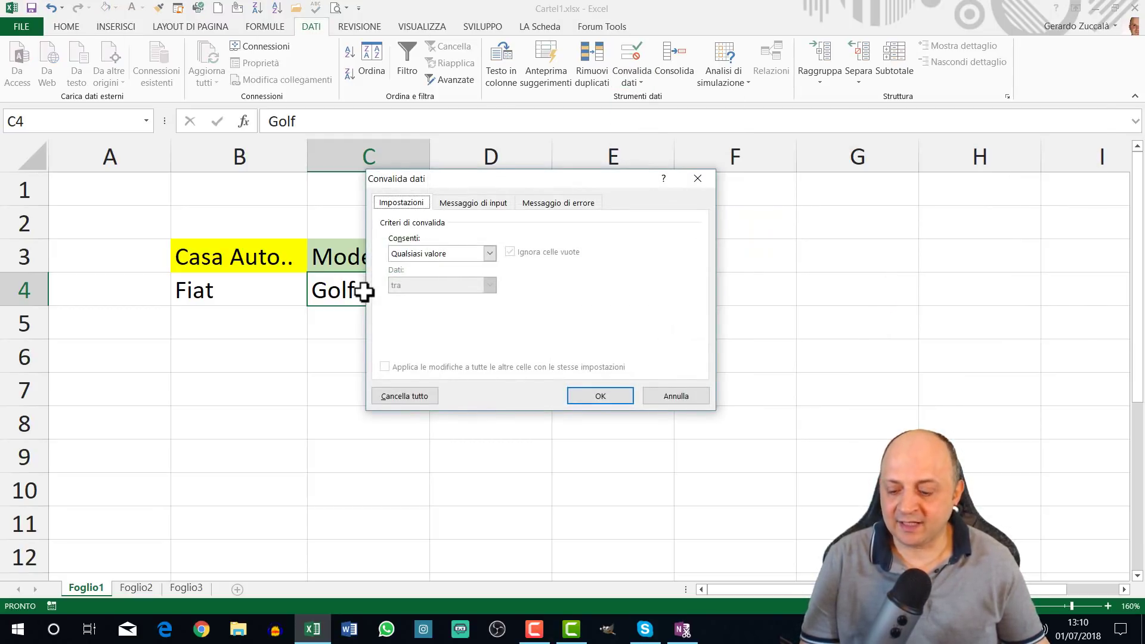
{"action": "key", "text": "Tab"}
{"action": "key", "text": "e"}
{"action": "key", "text": "Tab"}
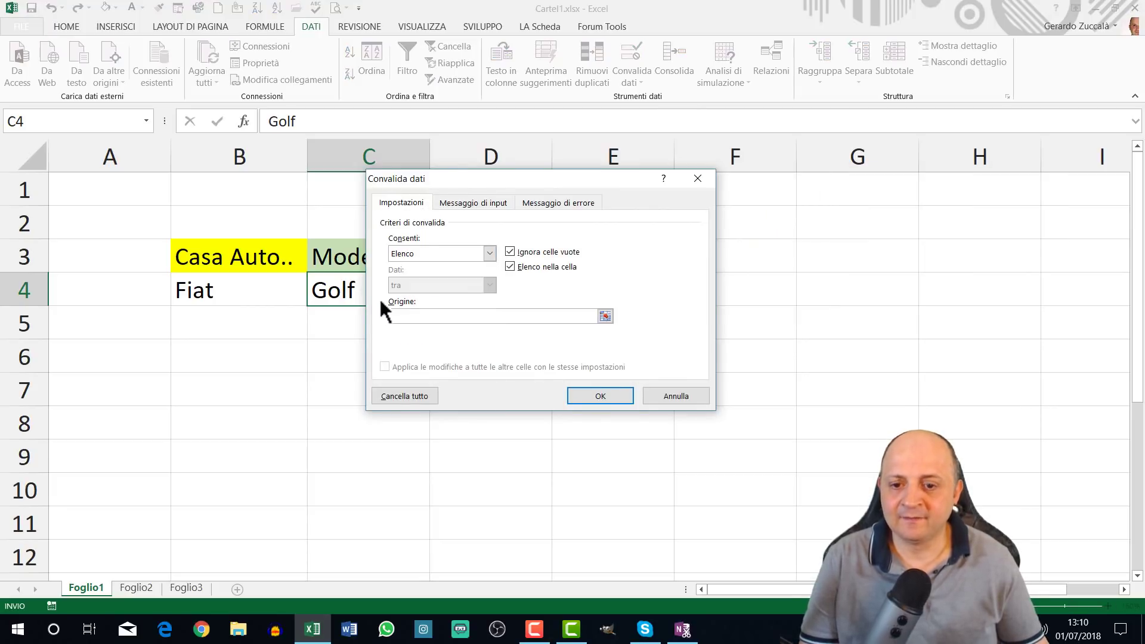
{"action": "left_click_drag", "start_coordinate": [510, 187], "coordinate": [582, 203]}
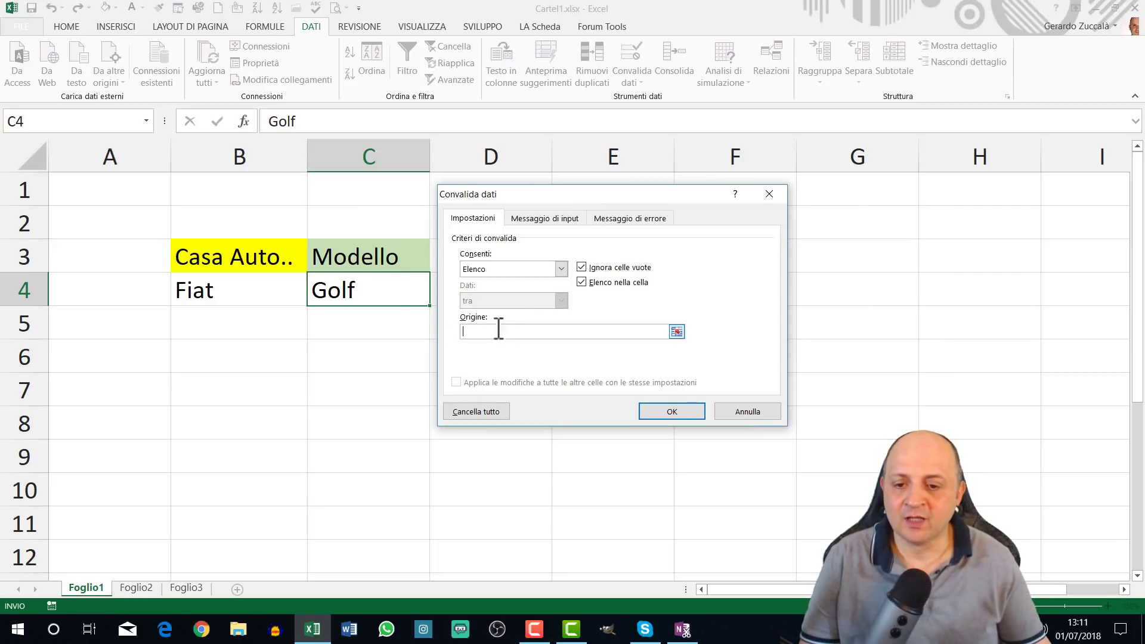
{"action": "left_click_drag", "start_coordinate": [626, 200], "coordinate": [692, 196]}
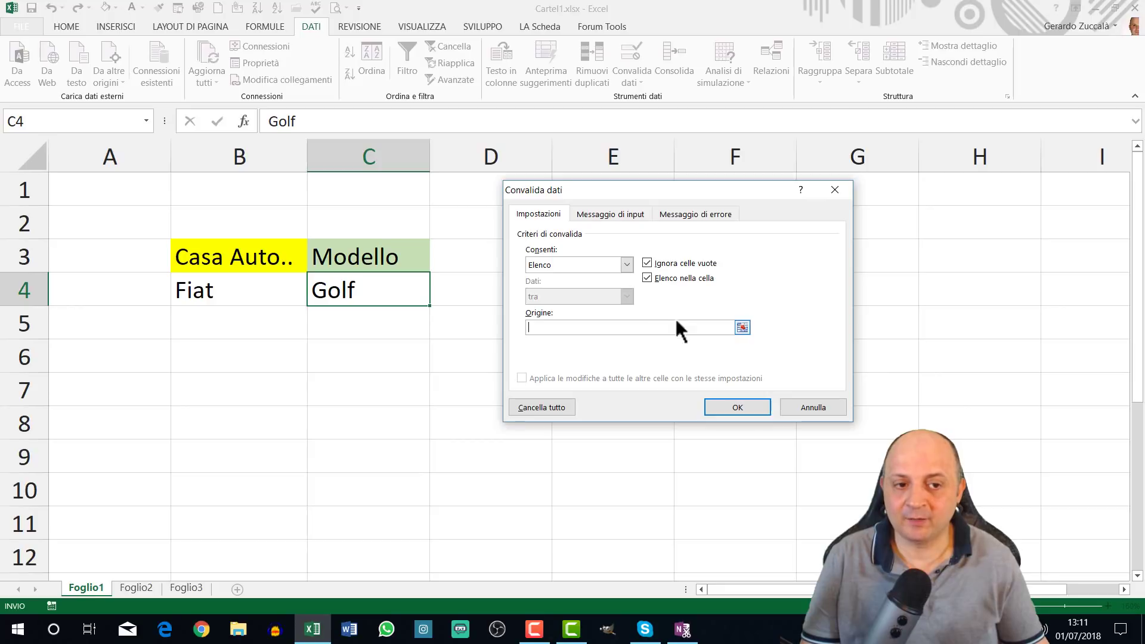
{"action": "left_click", "coordinate": [835, 189]}
{"action": "left_click", "coordinate": [494, 288]}
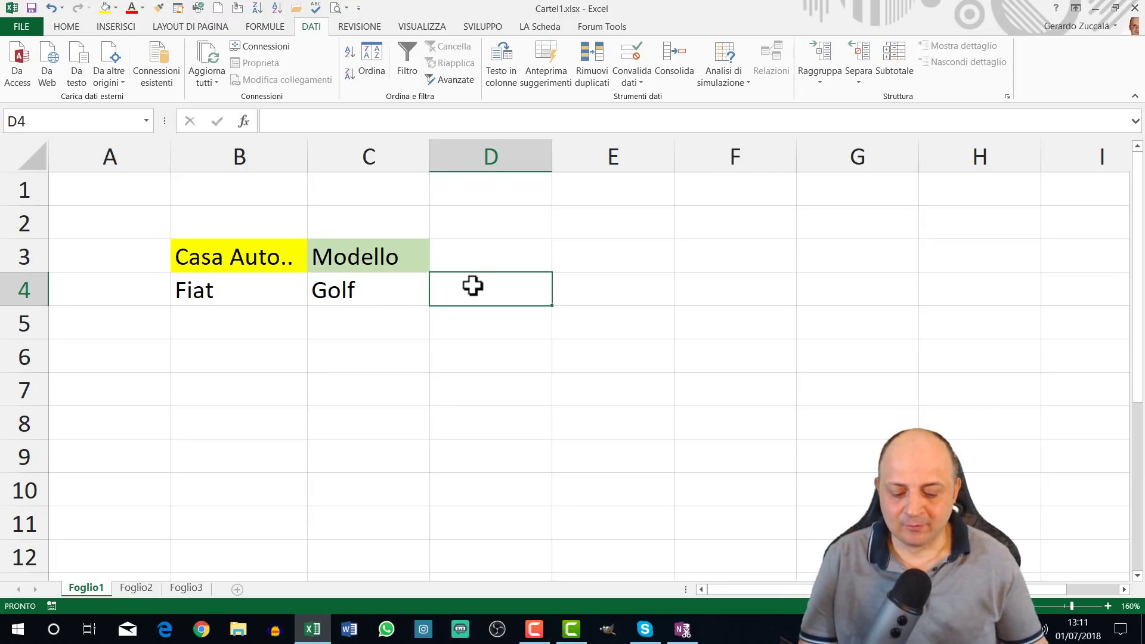
{"action": "type", "text": "=in"}
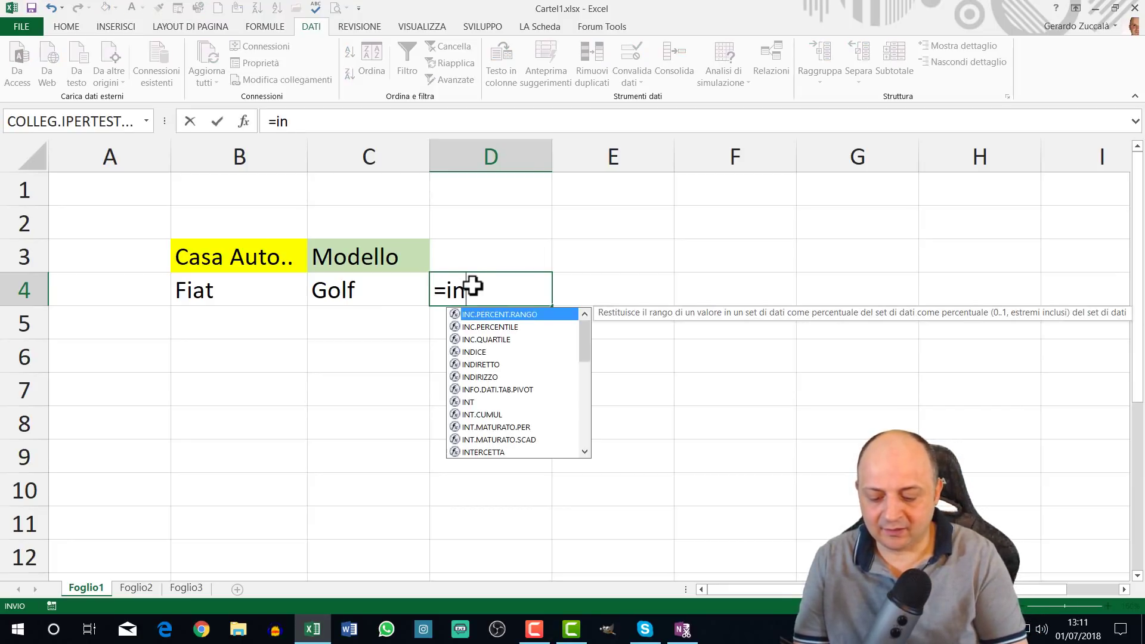
{"action": "type", "text": "dire"}
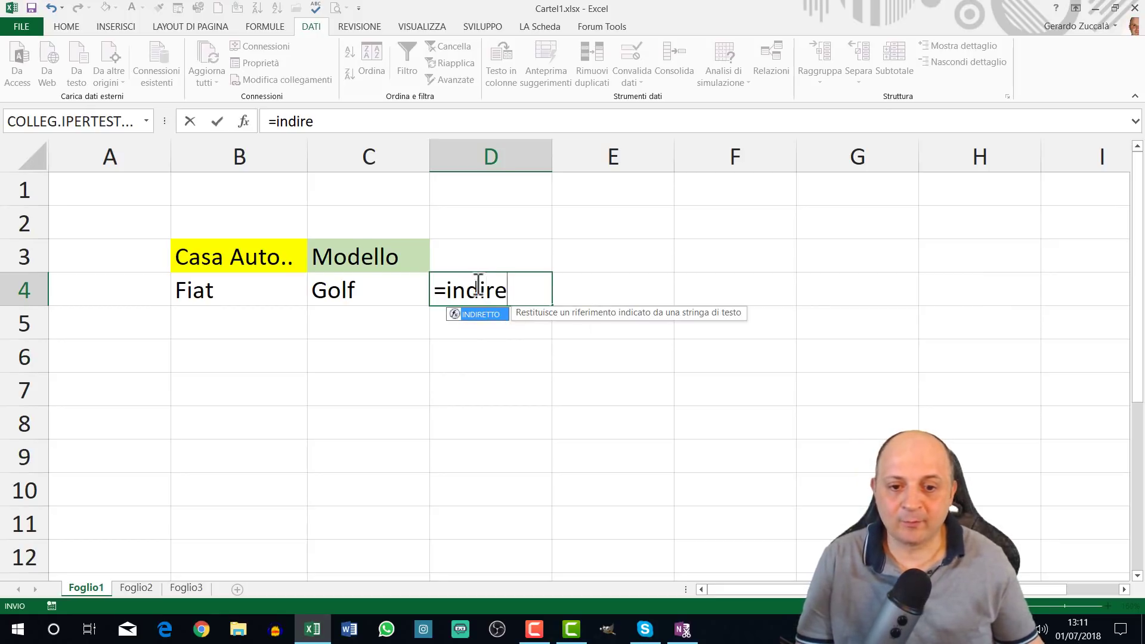
Enter =INDIRETTO($B$4) in D4, referencing the make cell absolutely
{"action": "mouse_move", "coordinate": [516, 314]}
{"action": "left_mouse_down"}
{"action": "mouse_move", "coordinate": [539, 322]}
{"action": "mouse_move", "coordinate": [486, 269]}
{"action": "mouse_move", "coordinate": [581, 272]}
{"action": "left_mouse_up"}
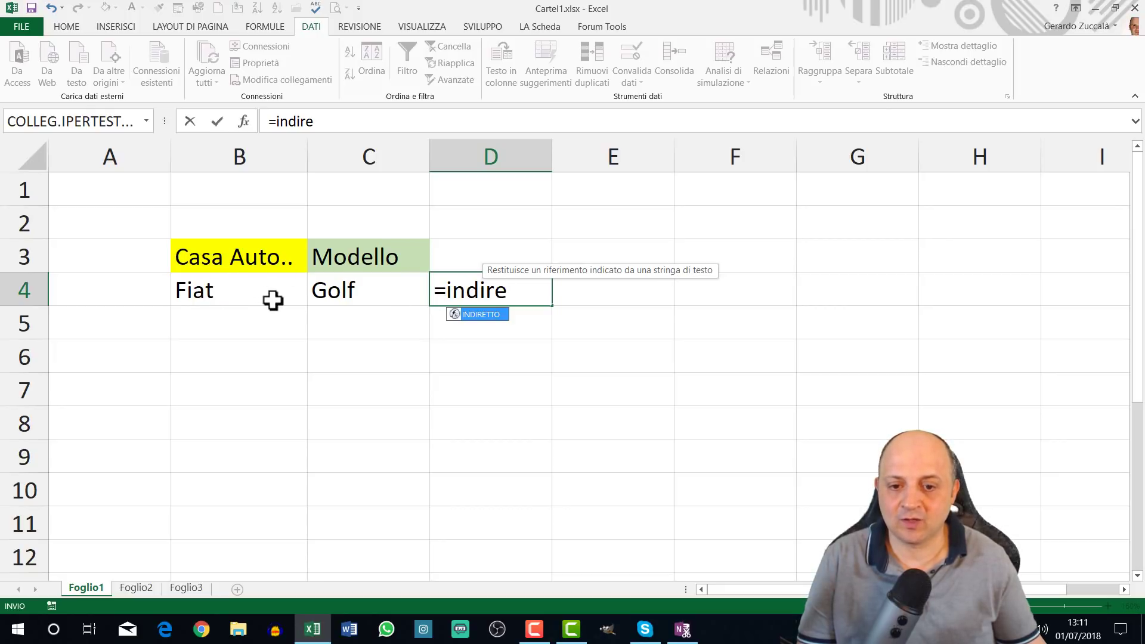
{"action": "key", "text": "Tab"}
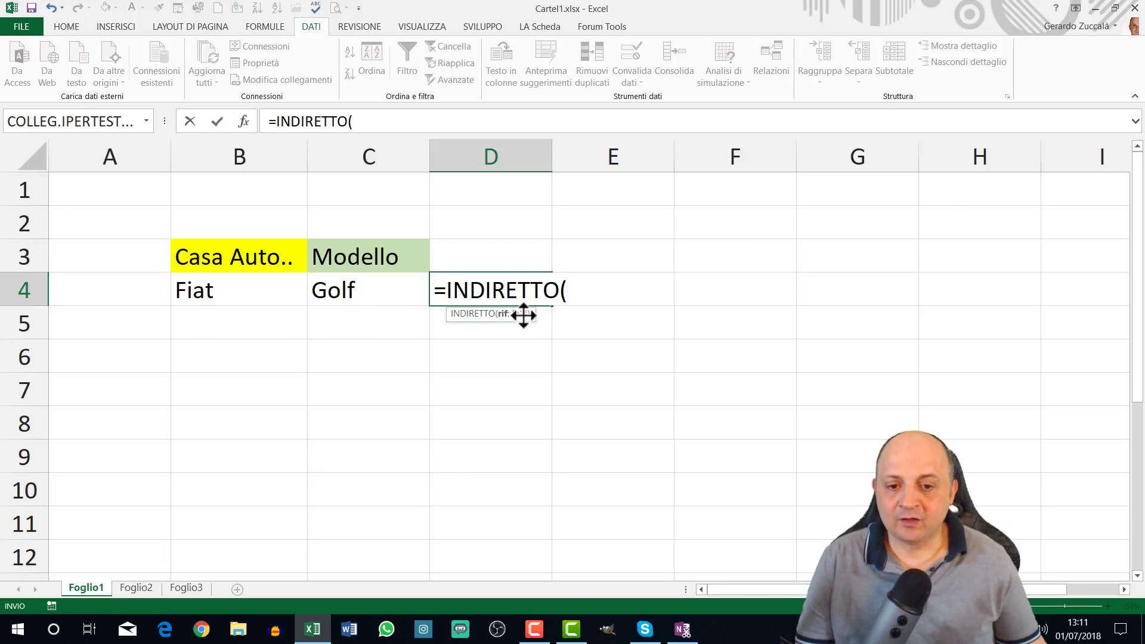
{"action": "left_click_drag", "start_coordinate": [523, 318], "coordinate": [540, 325]}
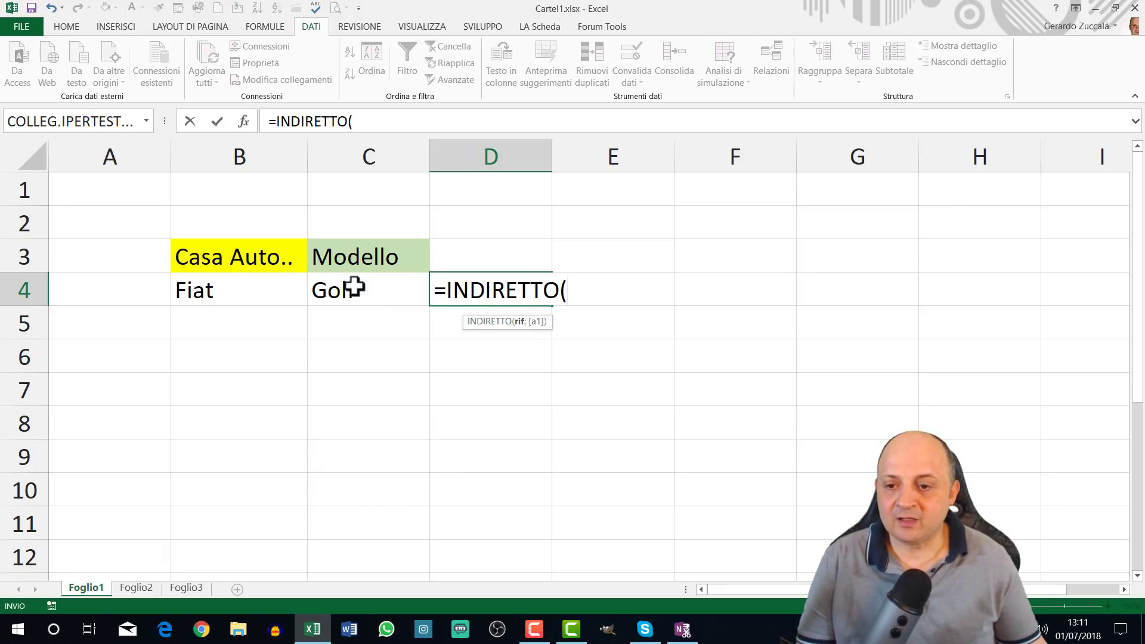
{"action": "left_click", "coordinate": [223, 289]}
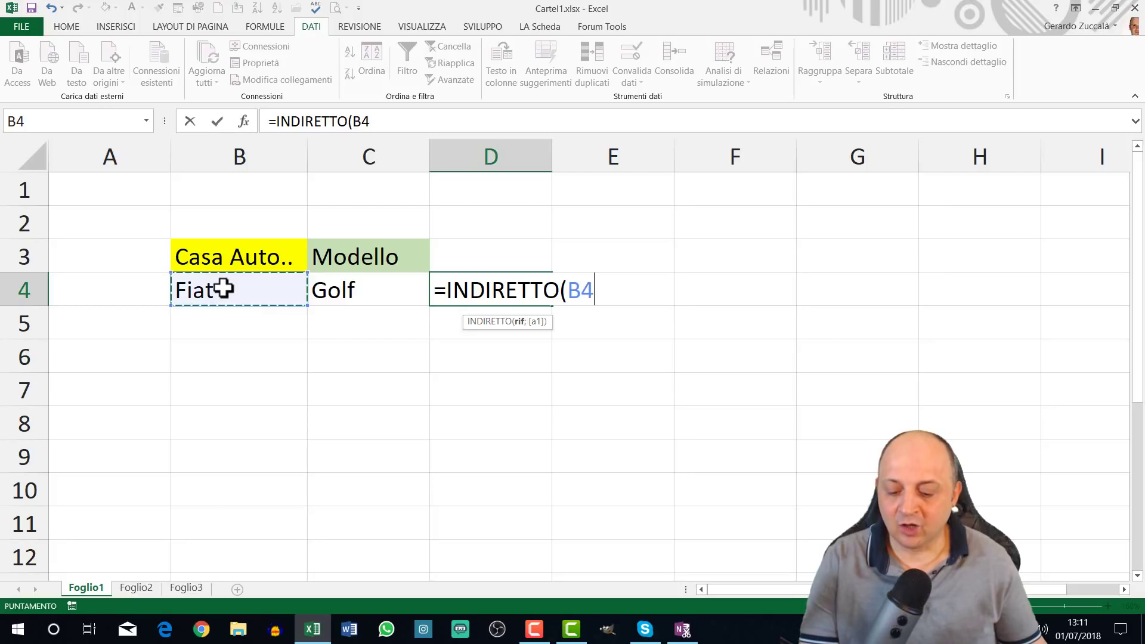
{"action": "key", "text": "F4"}
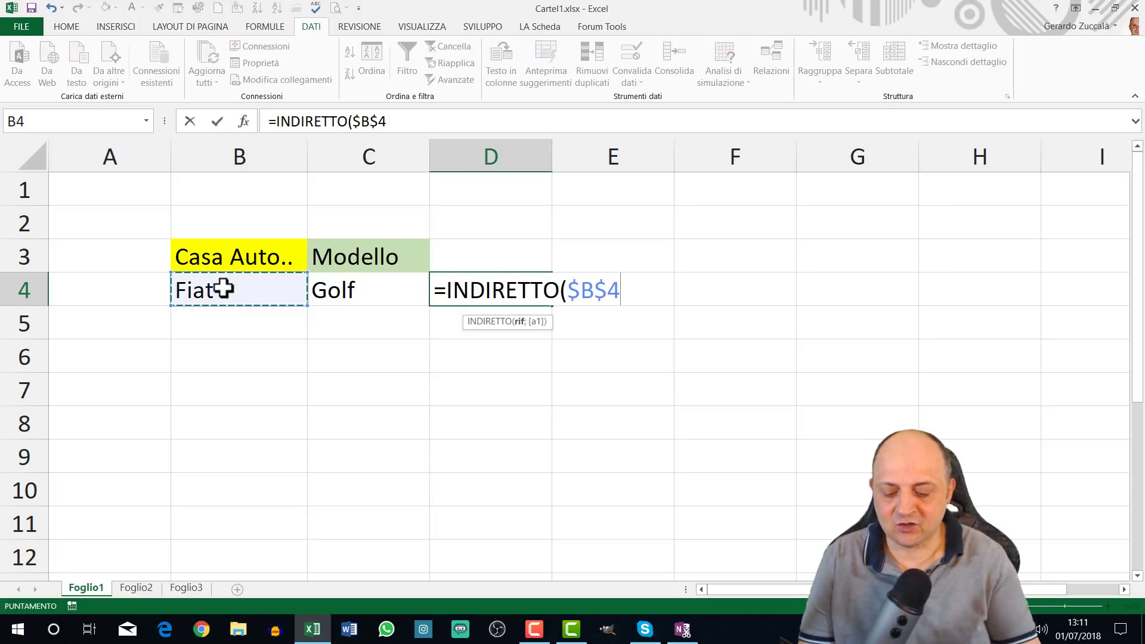
{"action": "type", "text": ")"}
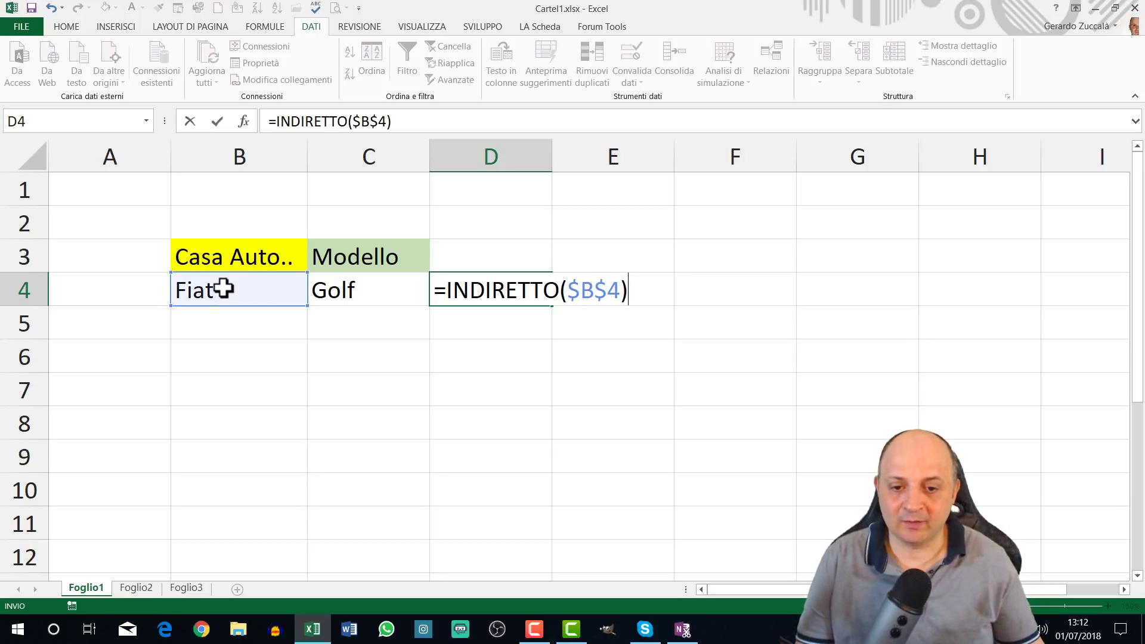
Preview INDIRETTO($B$4) with F9 to see Fiat's model list, including Panda
{"action": "left_click_drag", "start_coordinate": [450, 291], "coordinate": [690, 307]}
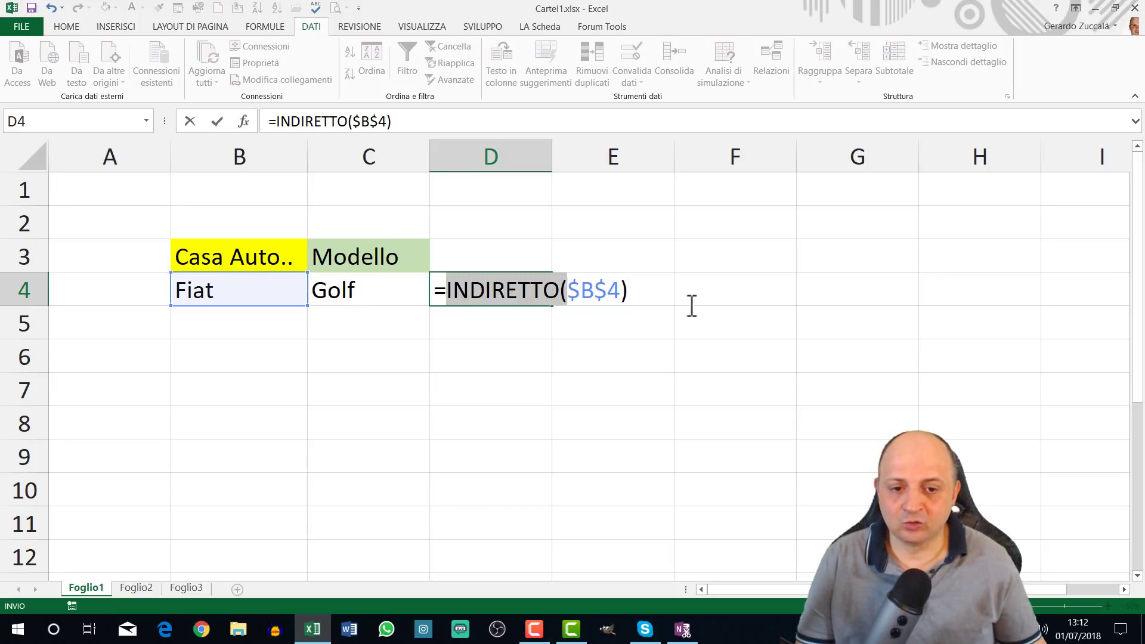
{"action": "key", "text": "F9"}
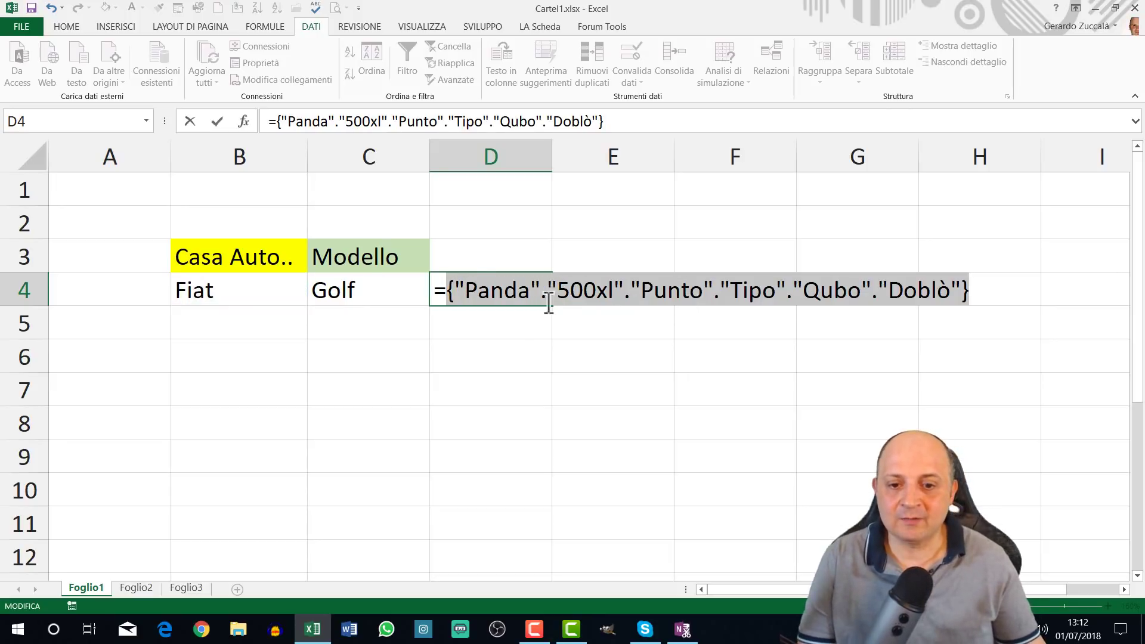
{"action": "left_click_drag", "start_coordinate": [453, 291], "coordinate": [622, 290]}
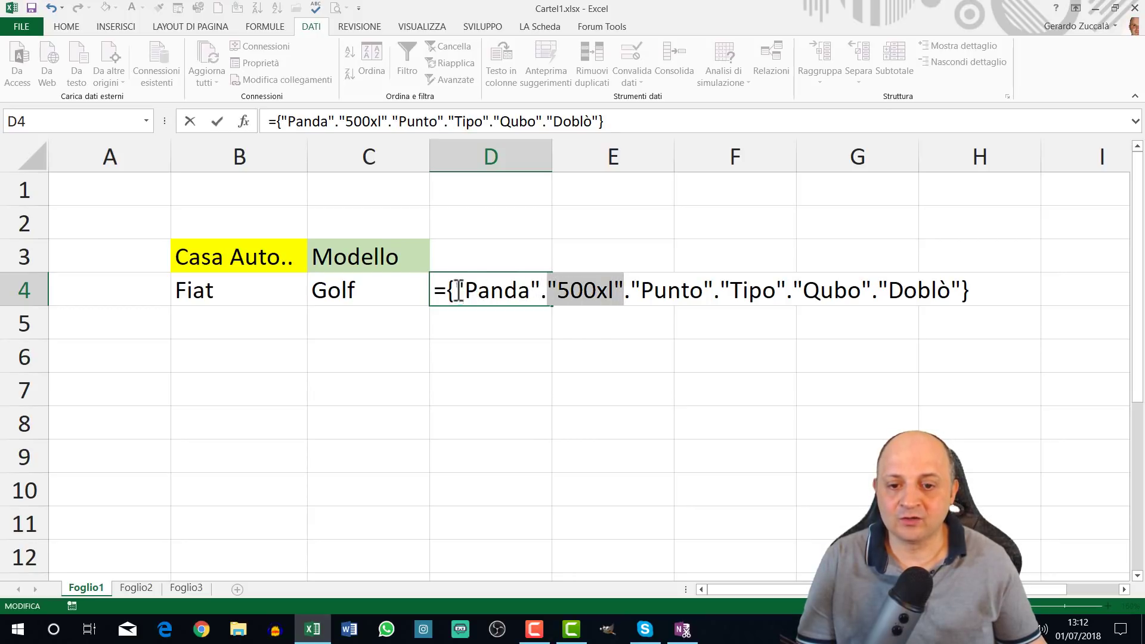
{"action": "left_click_drag", "start_coordinate": [455, 291], "coordinate": [540, 286]}
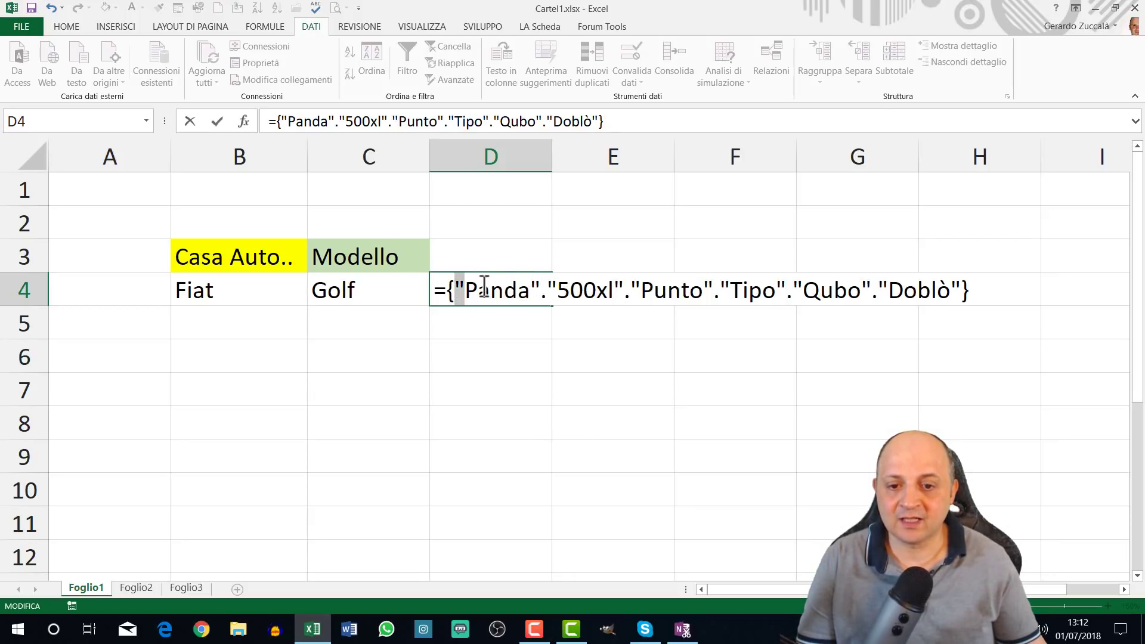
{"action": "left_click", "coordinate": [549, 296]}
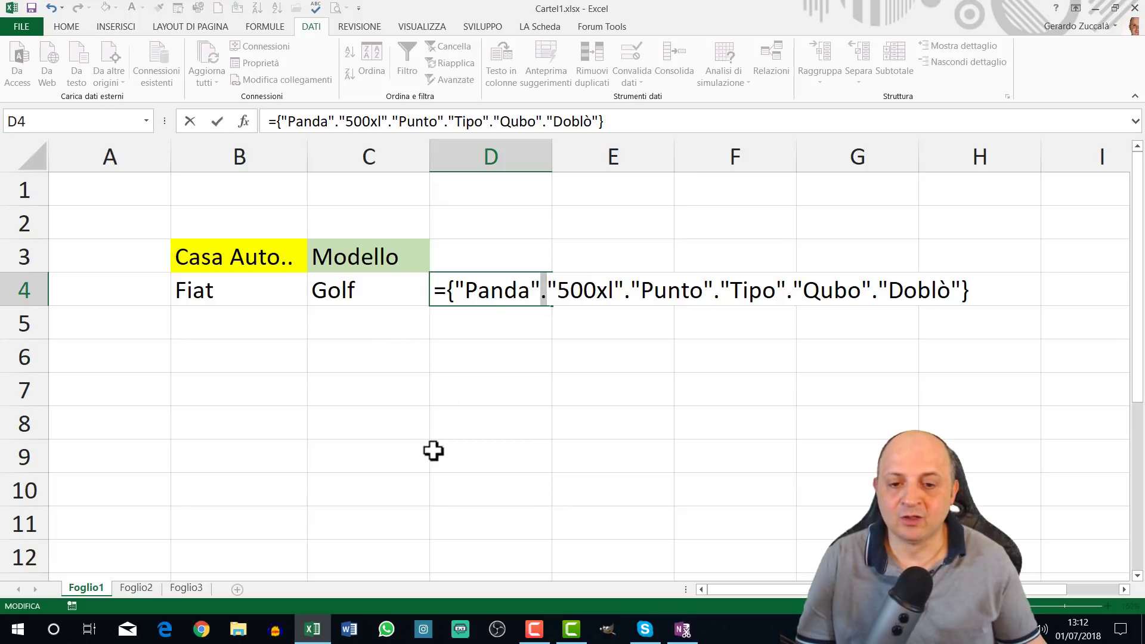
Switch B4 to Audi, preview its model list in D4 with F9, then cancel the edit
{"action": "left_click", "coordinate": [239, 290]}
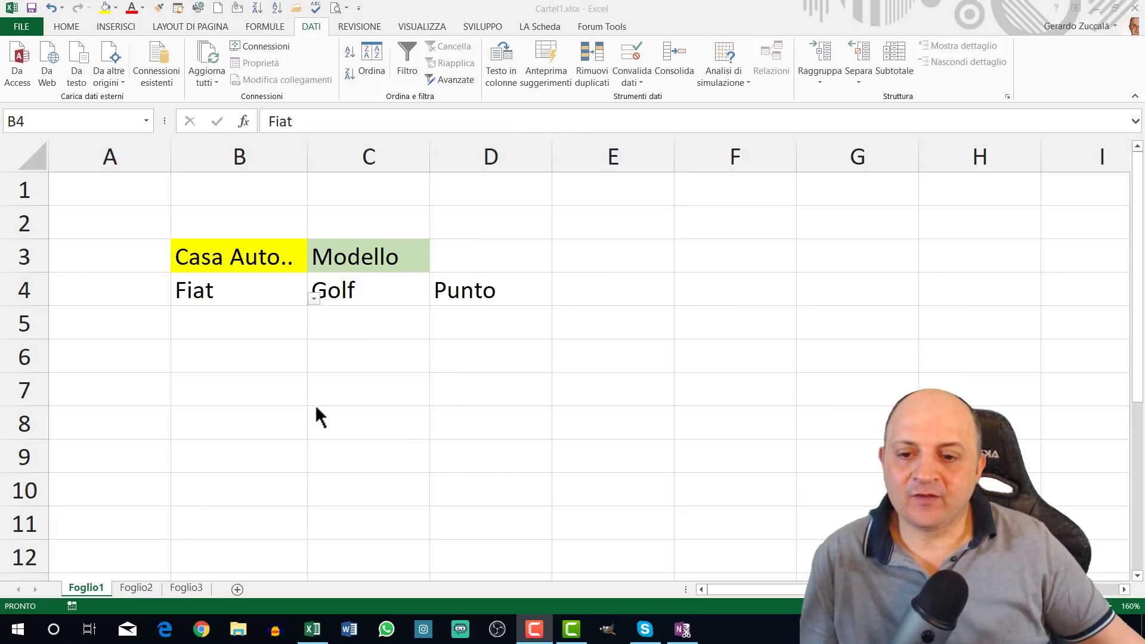
{"action": "left_click", "coordinate": [312, 298]}
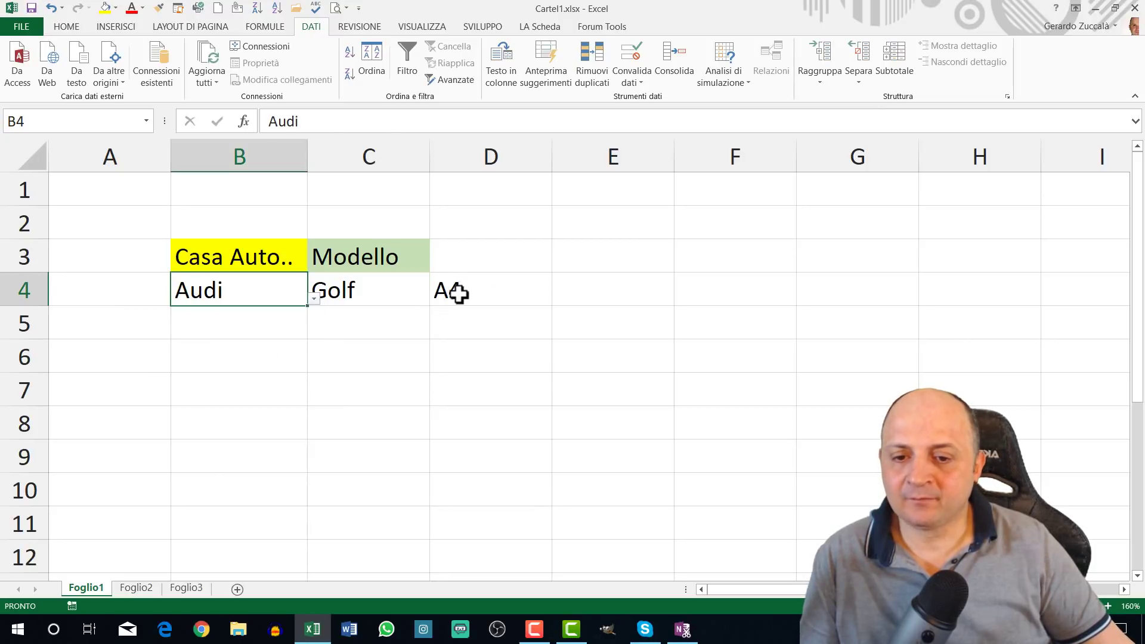
{"action": "double_click", "coordinate": [458, 292]}
{"action": "left_click_drag", "start_coordinate": [440, 290], "coordinate": [692, 293]}
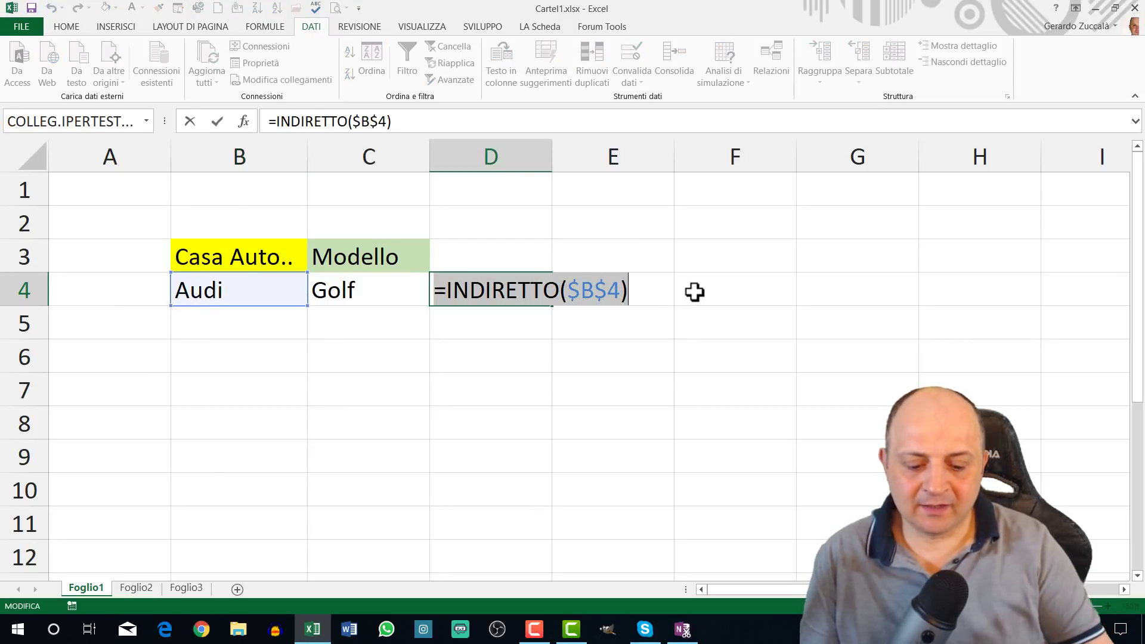
{"action": "key", "text": "F9"}
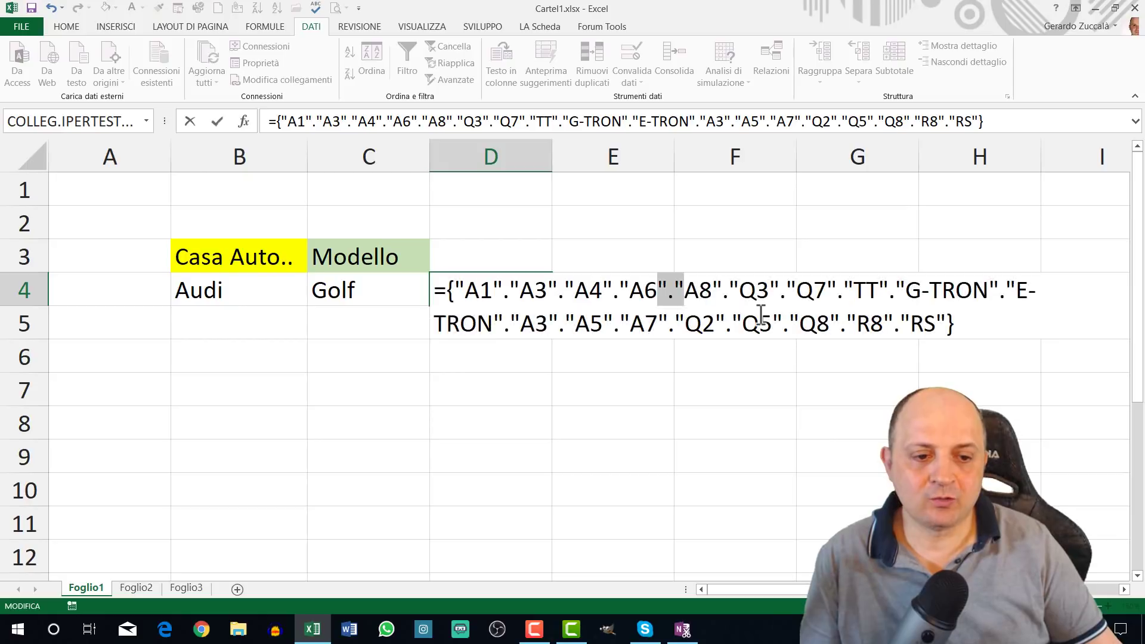
{"action": "left_click_drag", "start_coordinate": [656, 292], "coordinate": [714, 316]}
{"action": "key", "text": "ctrl+z"}
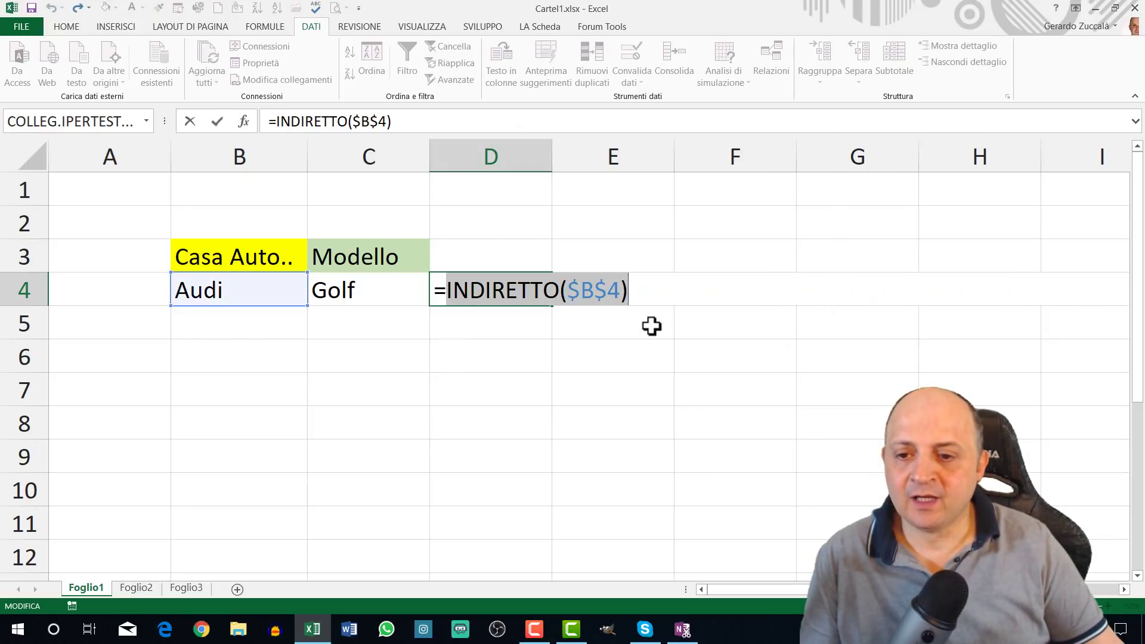
{"action": "key", "text": "Escape"}
Set B4 to Alfa Romeo from its dropdown
{"action": "left_click", "coordinate": [289, 295]}
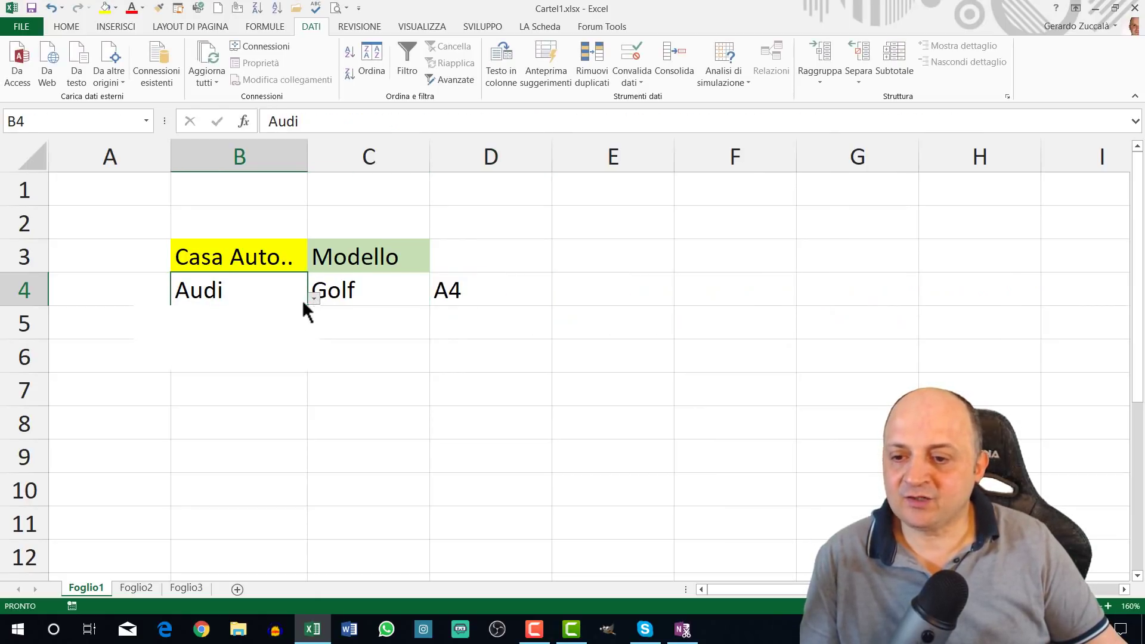
{"action": "left_click", "coordinate": [314, 299]}
{"action": "left_click", "coordinate": [208, 328]}
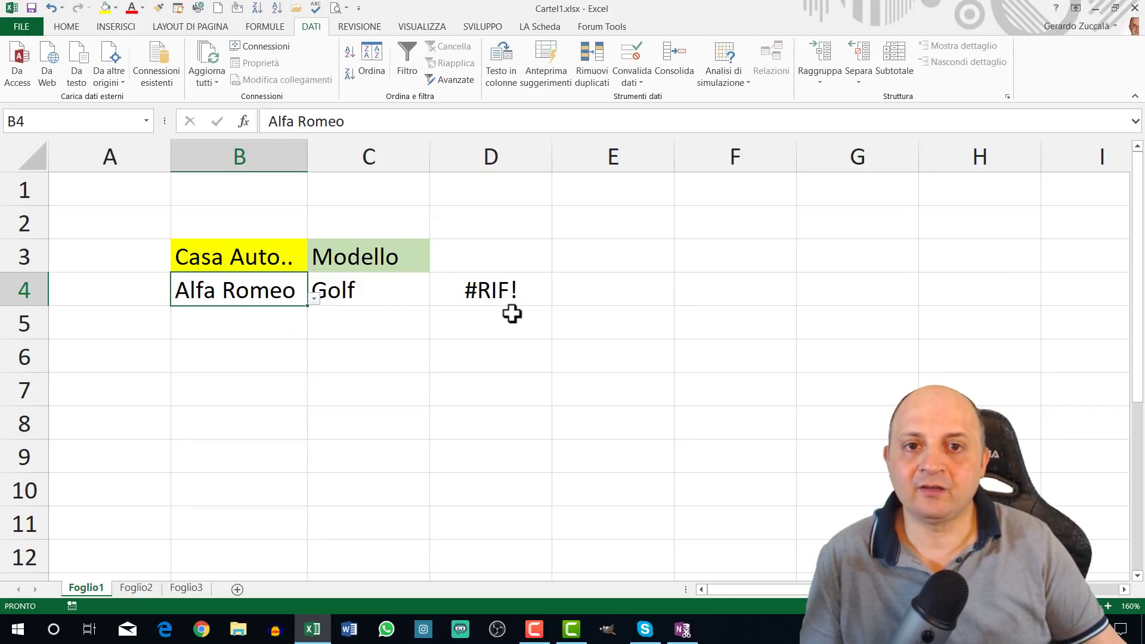
Keep D4's formula unchanged and check the Name Box list showing Alfa_Romeo with an underscore
{"action": "double_click", "coordinate": [490, 294]}
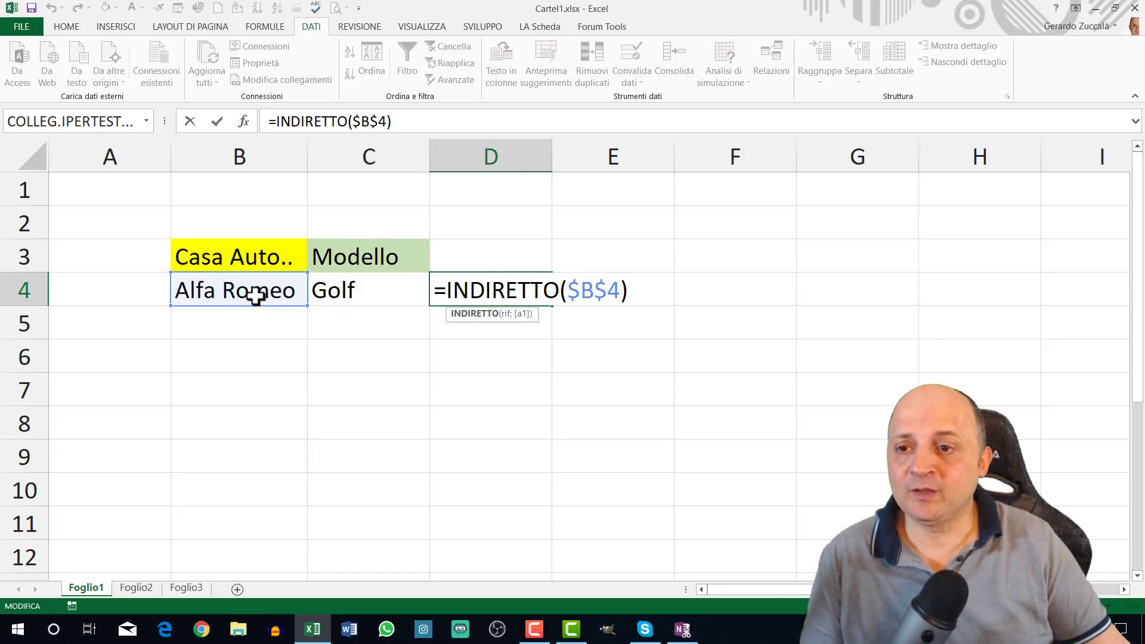
{"action": "key", "text": "ctrl+Return"}
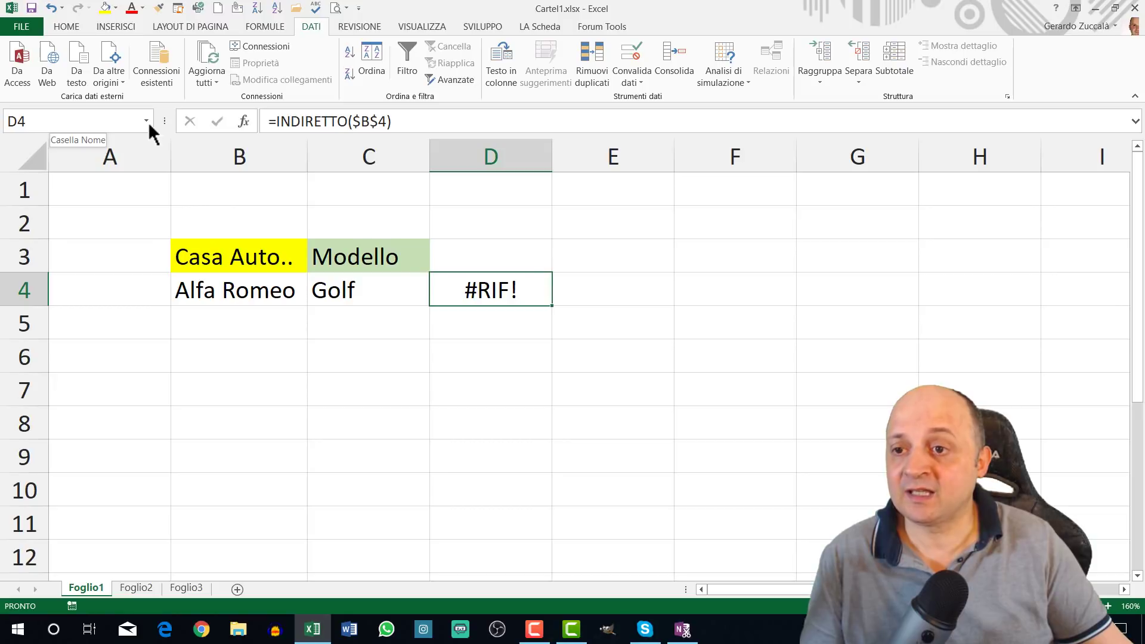
{"action": "left_click", "coordinate": [146, 121]}
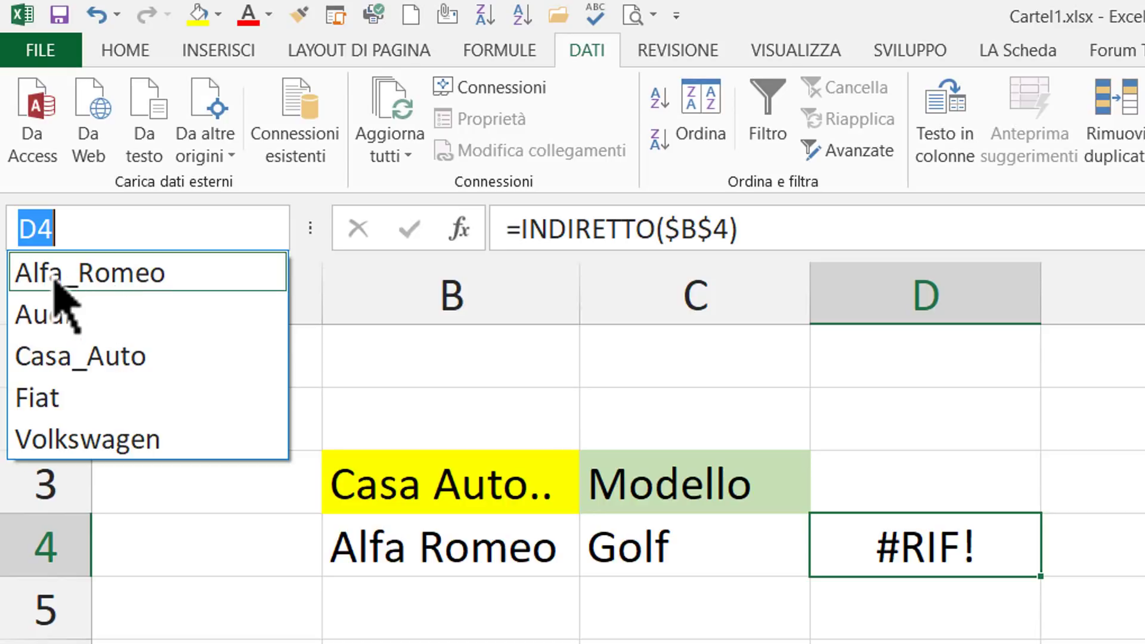
{"action": "left_click", "coordinate": [421, 550]}
{"action": "left_click", "coordinate": [420, 549]}
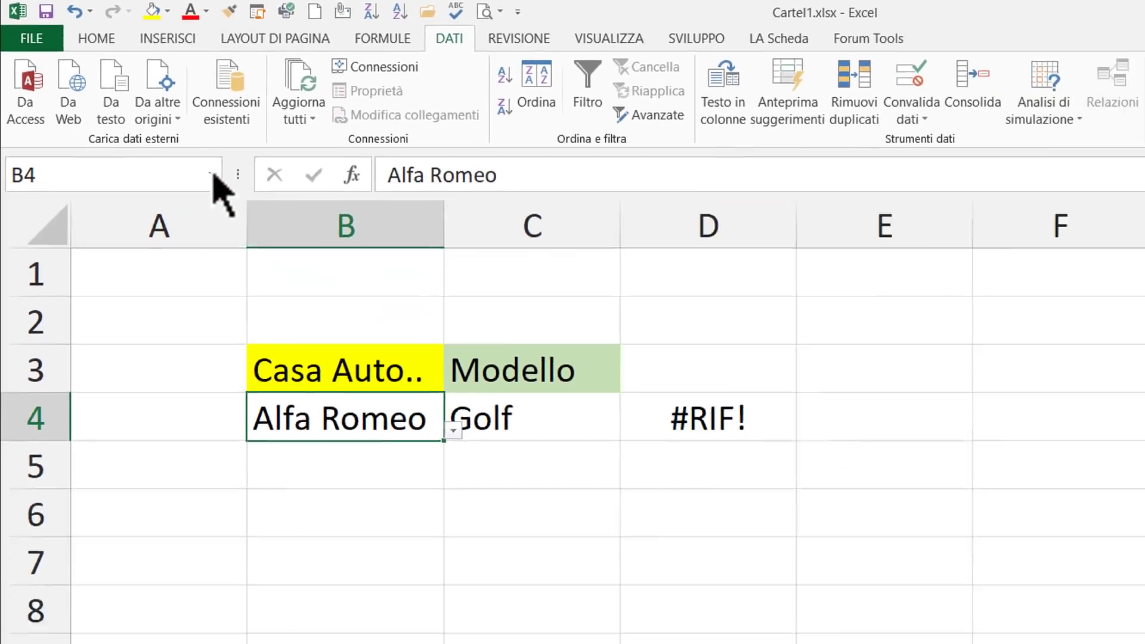
{"action": "left_click", "coordinate": [212, 174]}
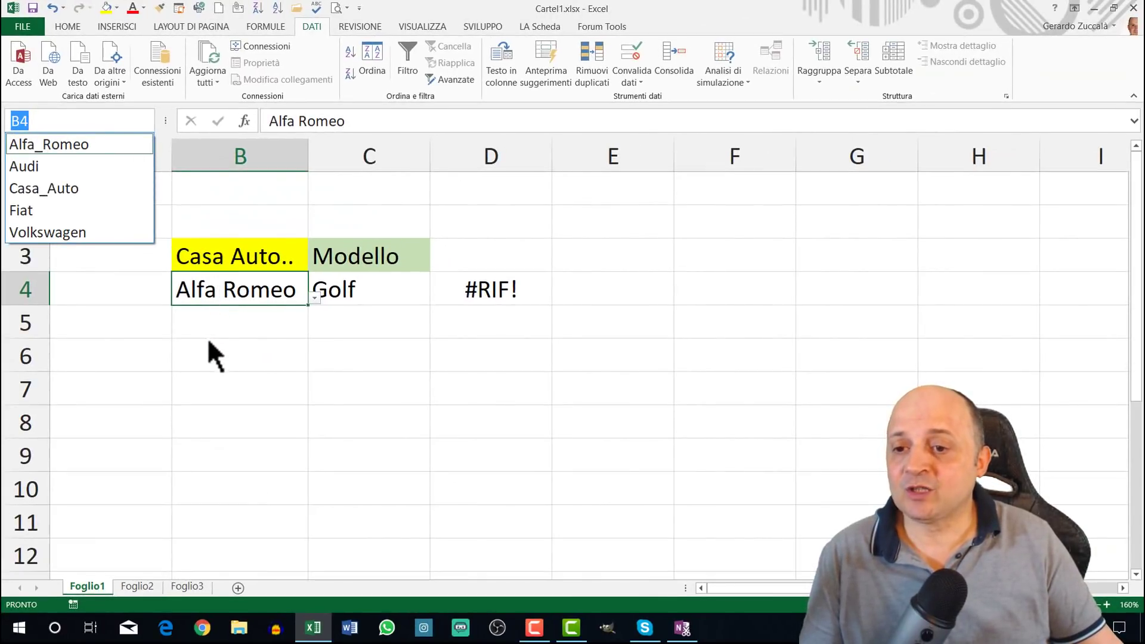
{"action": "key", "text": "Escape"}
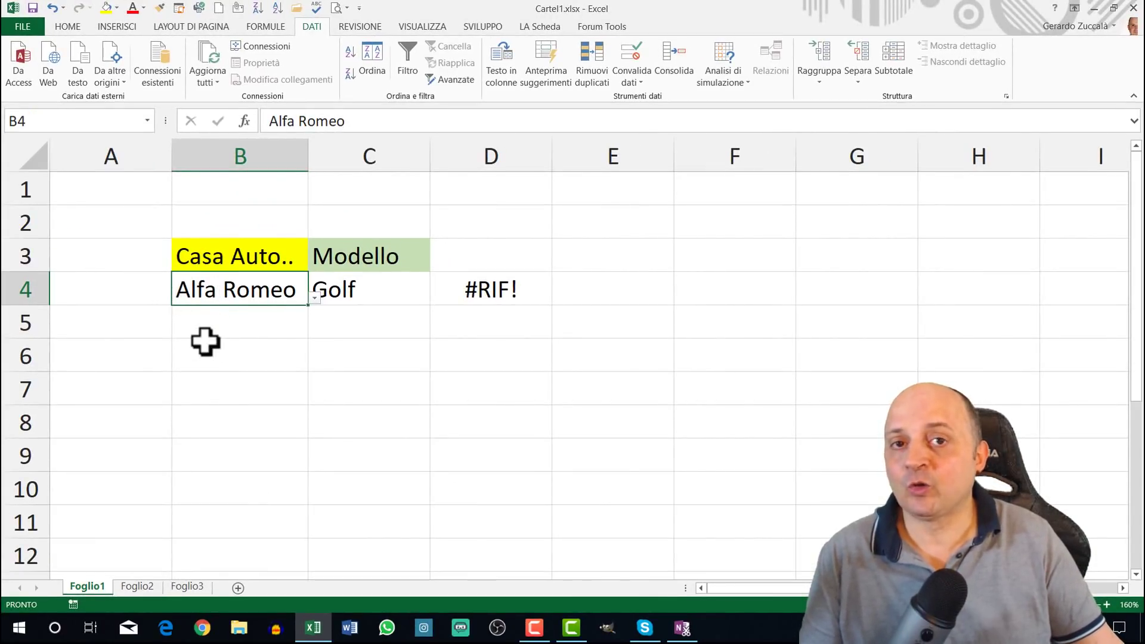
{"action": "left_click", "coordinate": [132, 587]}
{"action": "left_click", "coordinate": [64, 211]}
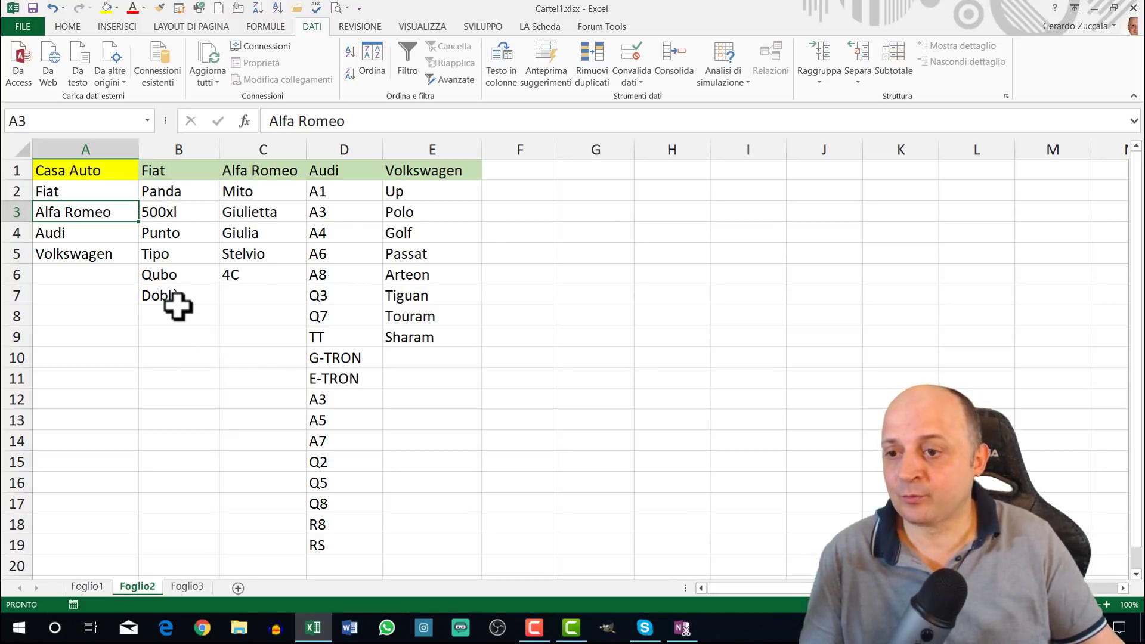
{"action": "left_click", "coordinate": [97, 586]}
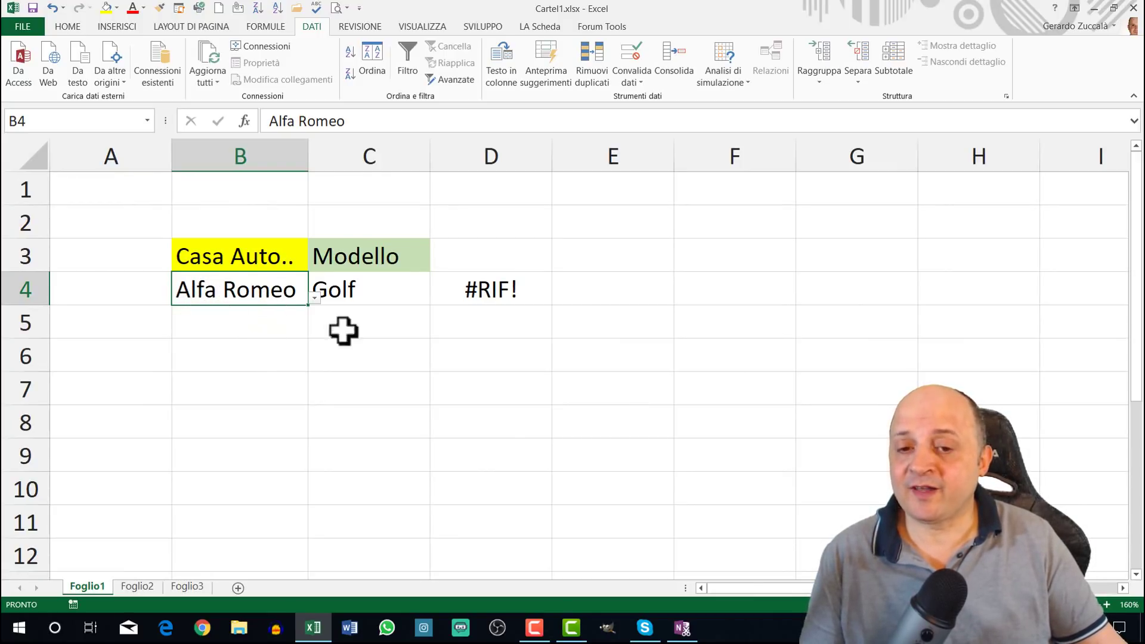
Replace D4's old formula with a new SOSTITUISCI function
{"action": "double_click", "coordinate": [472, 290]}
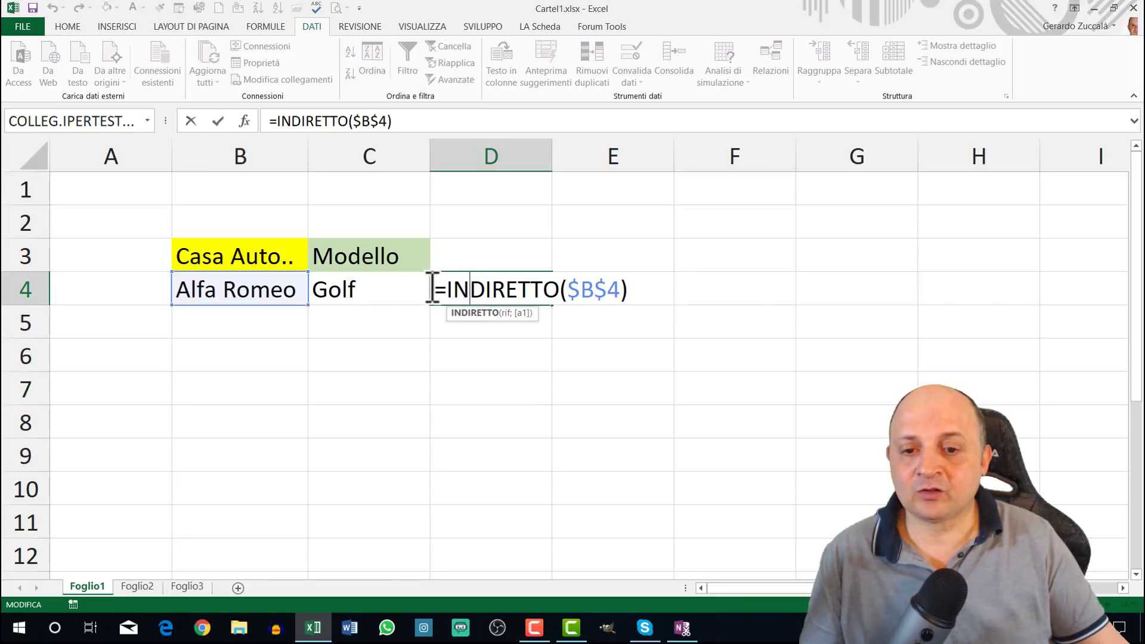
{"action": "left_click_drag", "start_coordinate": [432, 289], "coordinate": [891, 284]}
{"action": "key", "text": "Delete"}
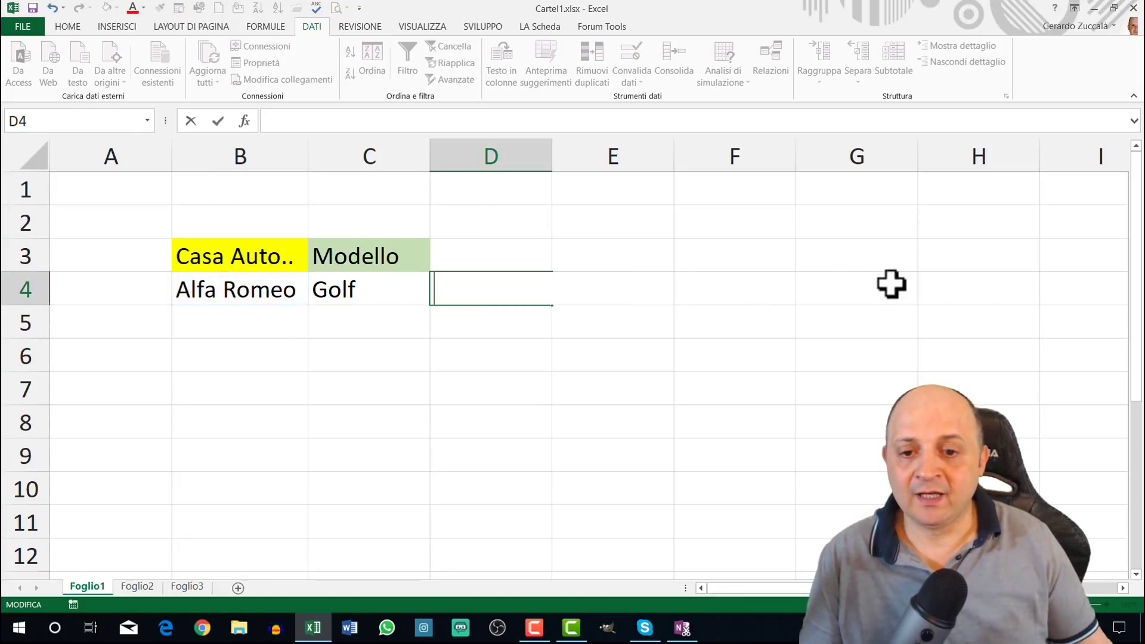
{"action": "type", "text": "=s"}
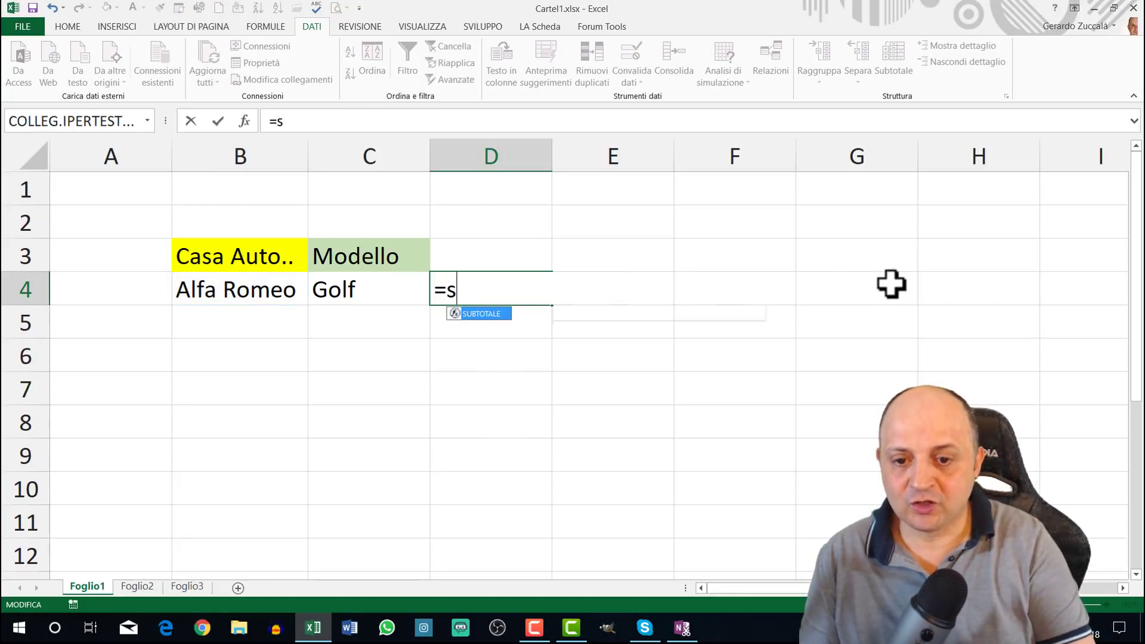
{"action": "type", "text": "us"}
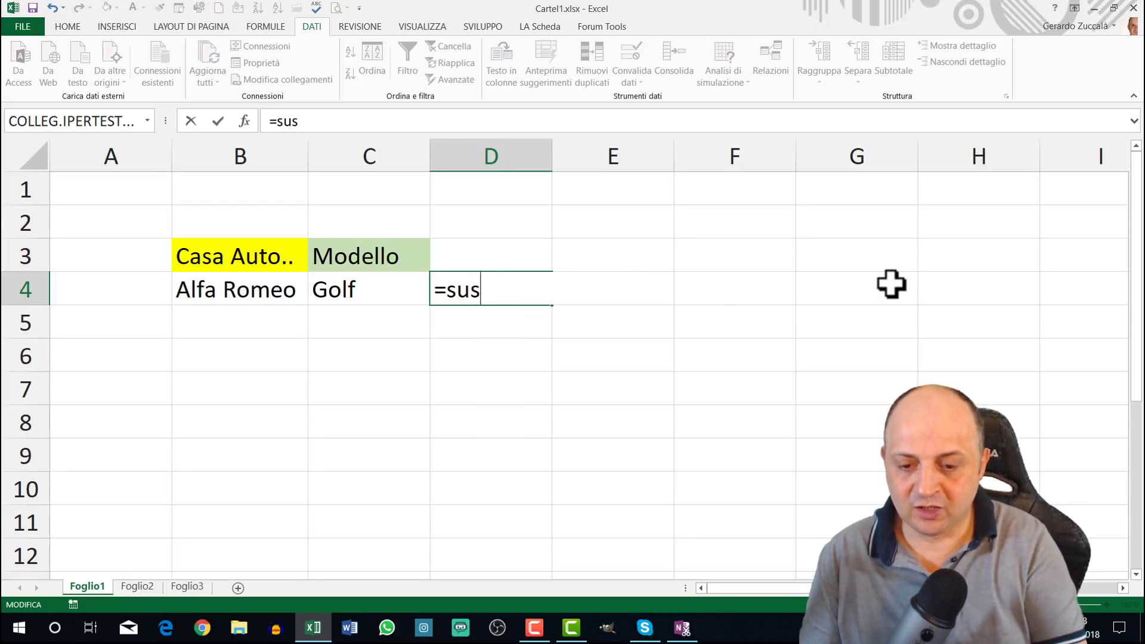
{"action": "type", "text": "y"}
{"action": "key", "text": "BackSpace"}
{"action": "type", "text": "t"}
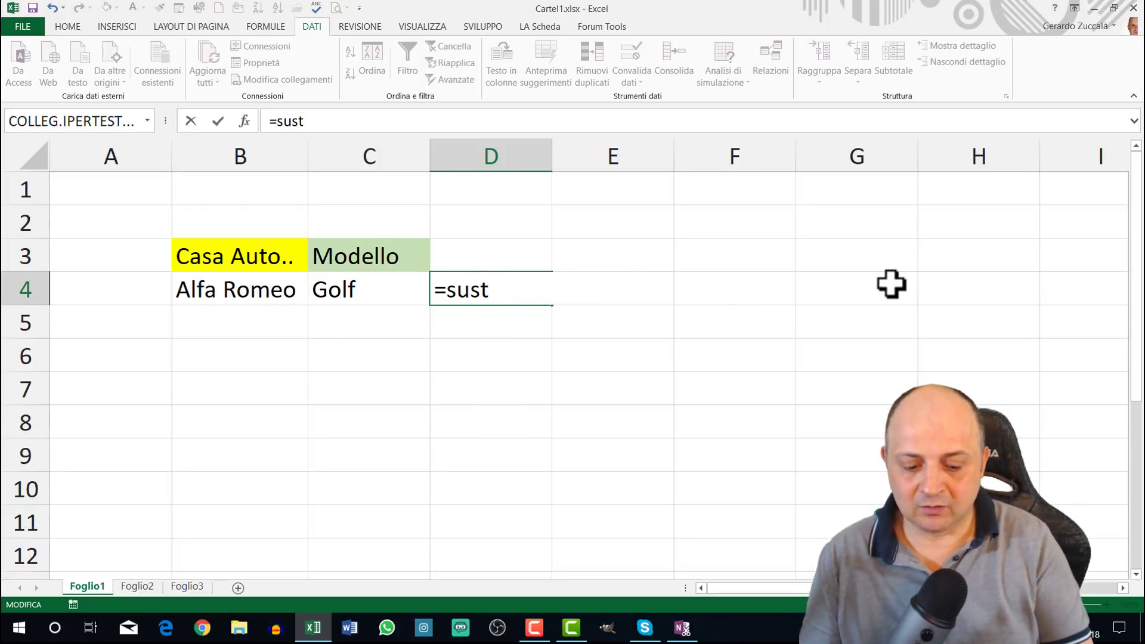
{"action": "key", "text": "BackSpace"}
{"action": "key", "text": "BackSpace"}
{"action": "key", "text": "BackSpace"}
{"action": "type", "text": "ost"}
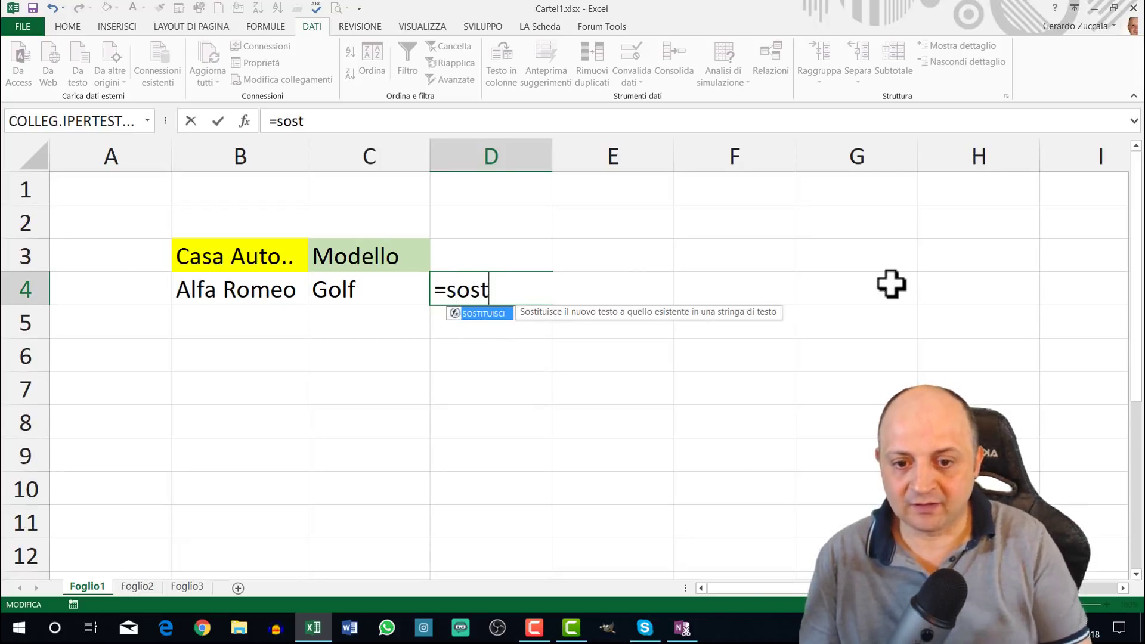
{"action": "key", "text": "Tab"}
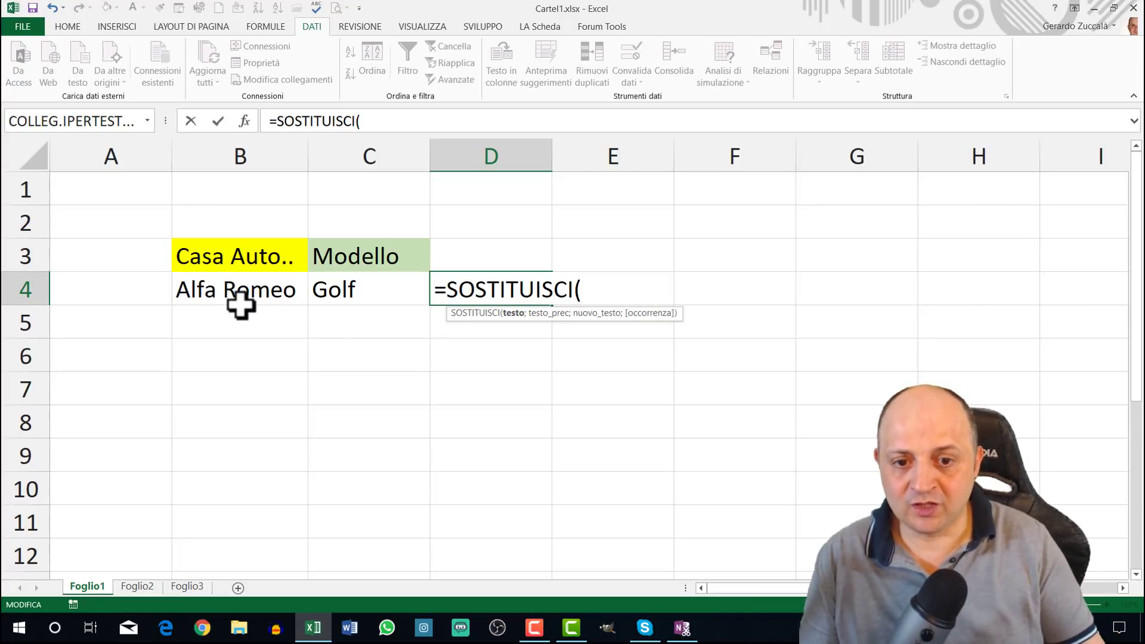
Complete =SOSTITUISCI($B$4;" ";"_") and preview it with F9 as Alfa_Romeo
{"action": "left_click", "coordinate": [233, 284]}
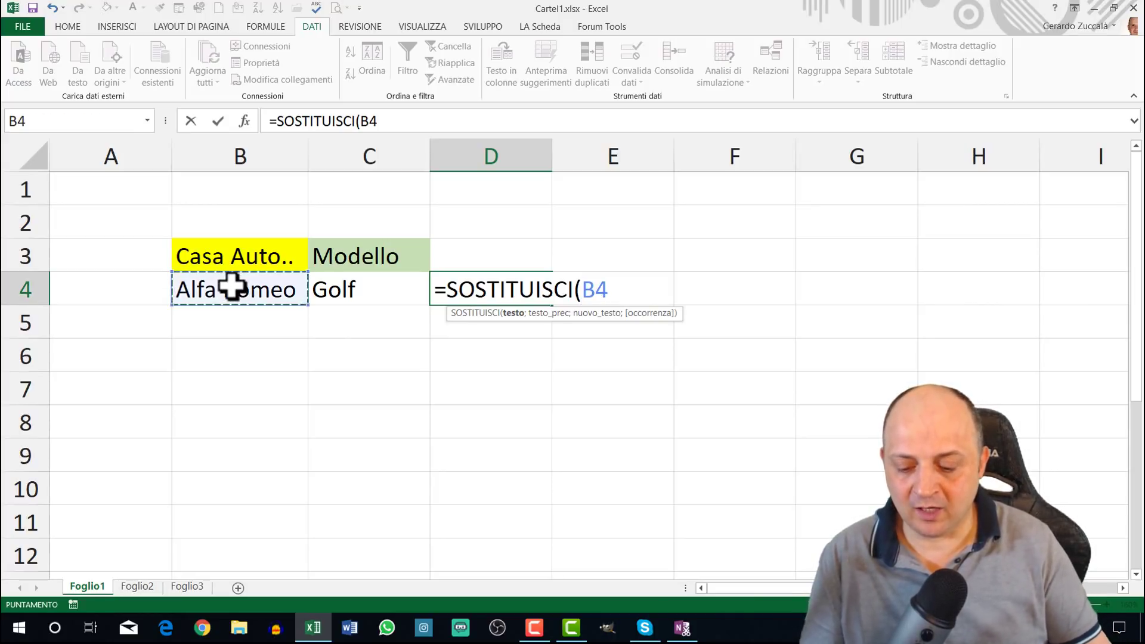
{"action": "key", "text": "F4"}
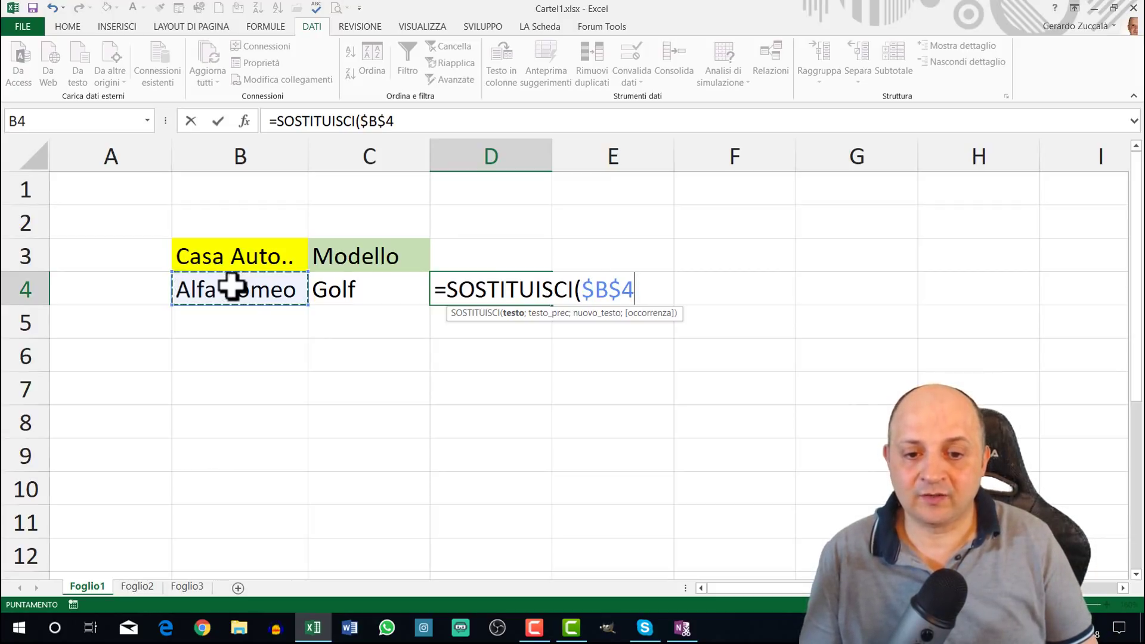
{"action": "type", "text": ";"}
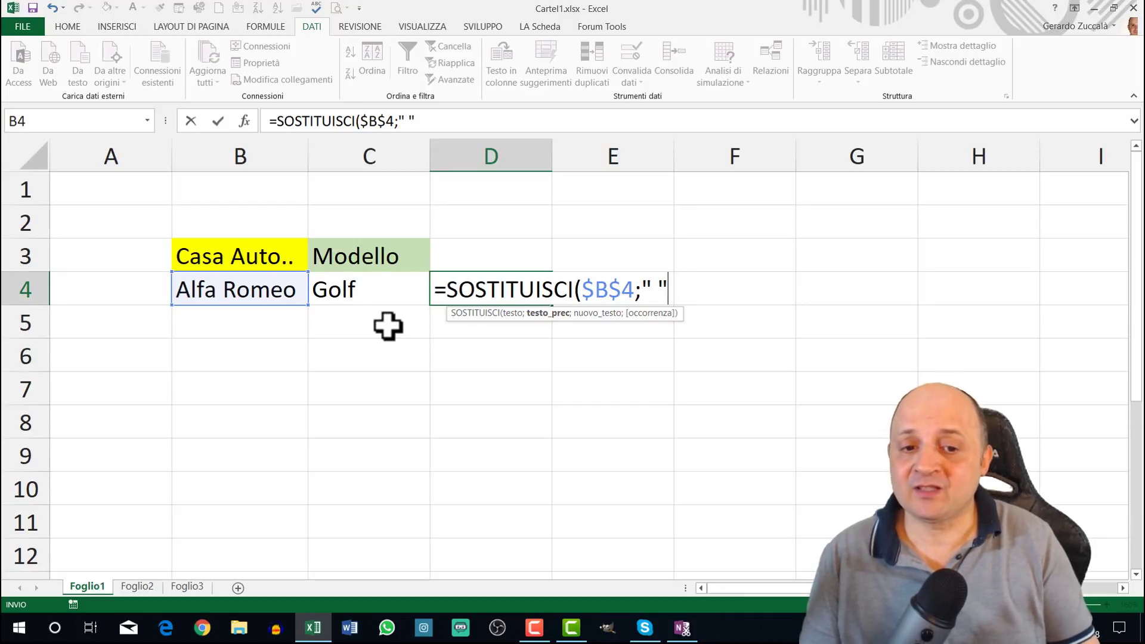
{"action": "type", "text": ";"}
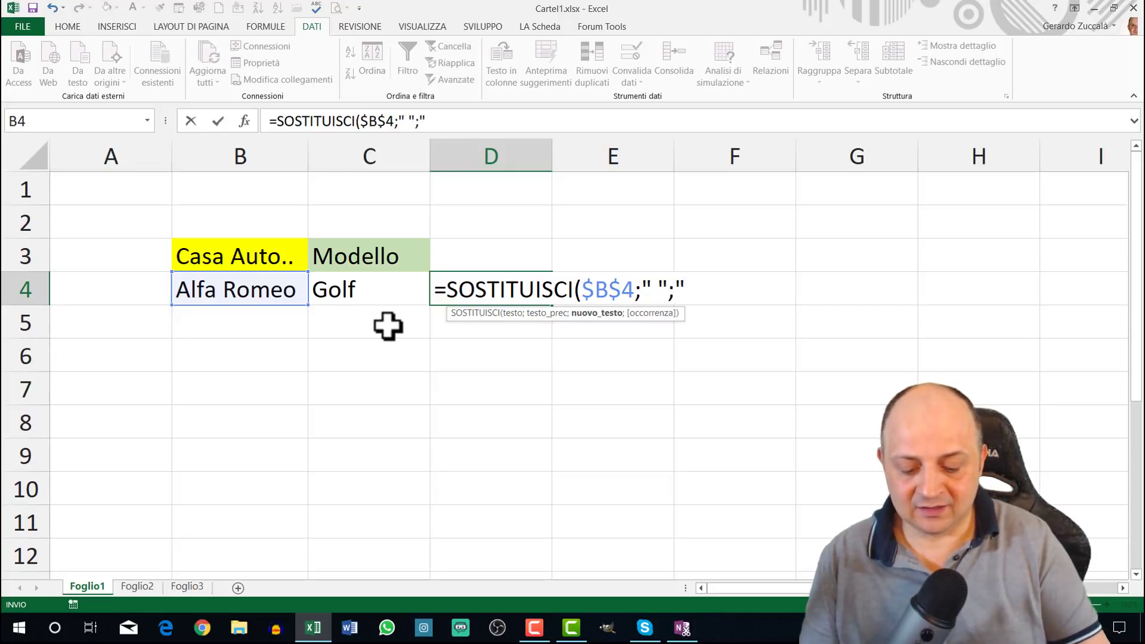
{"action": "type", "text": "\"_\""}
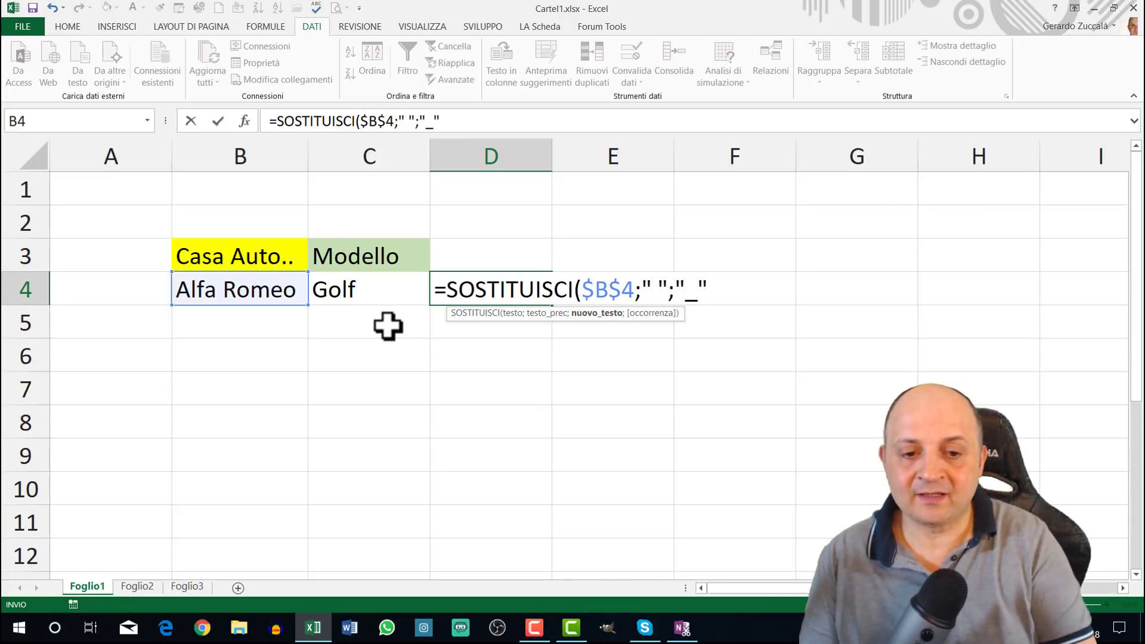
{"action": "type", "text": ")"}
{"action": "left_click_drag", "start_coordinate": [450, 289], "coordinate": [766, 289]}
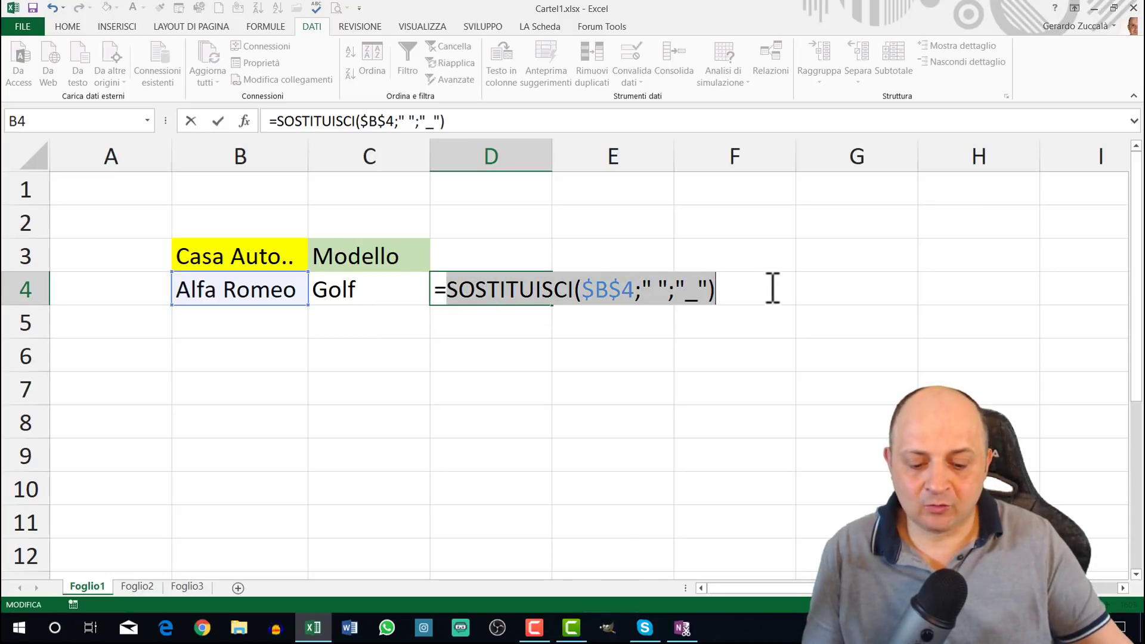
{"action": "key", "text": "F9"}
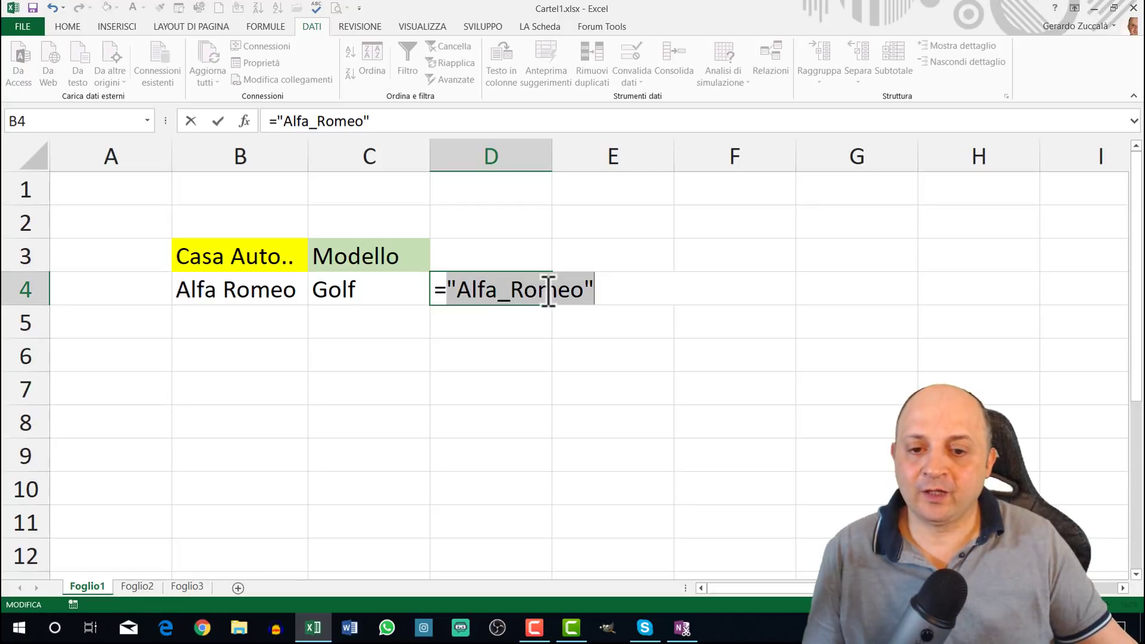
Wrap D4's substitution in INDIRETTO, giving =INDIRETTO(SOSTITUISCI($B$4;" ";"_"))
{"action": "key", "text": "ctrl+z"}
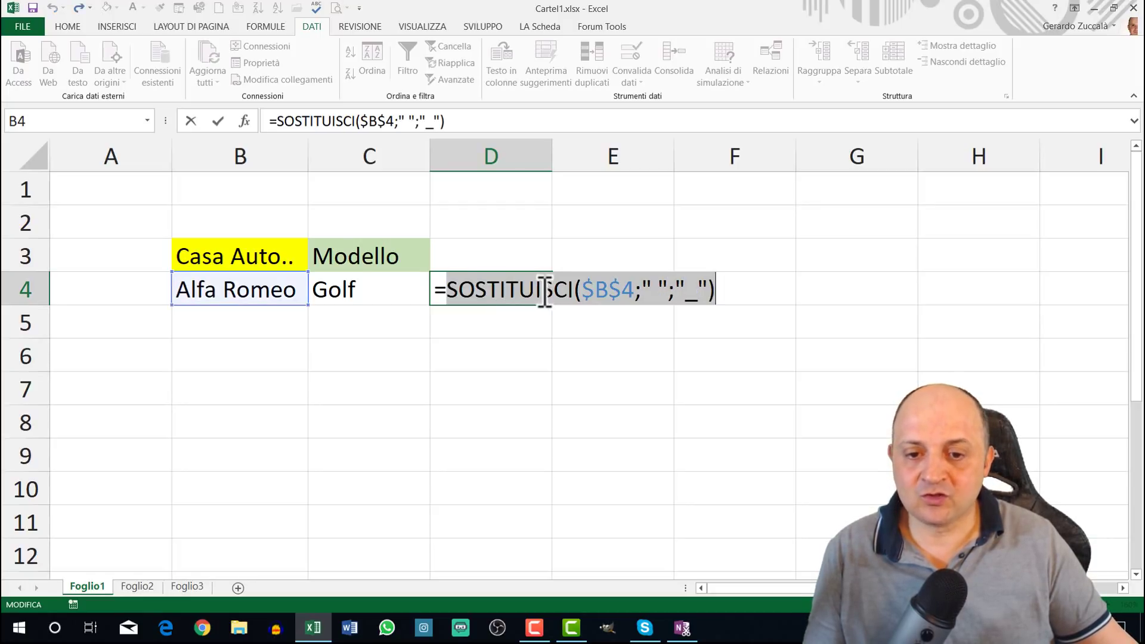
{"action": "left_click", "coordinate": [452, 291]}
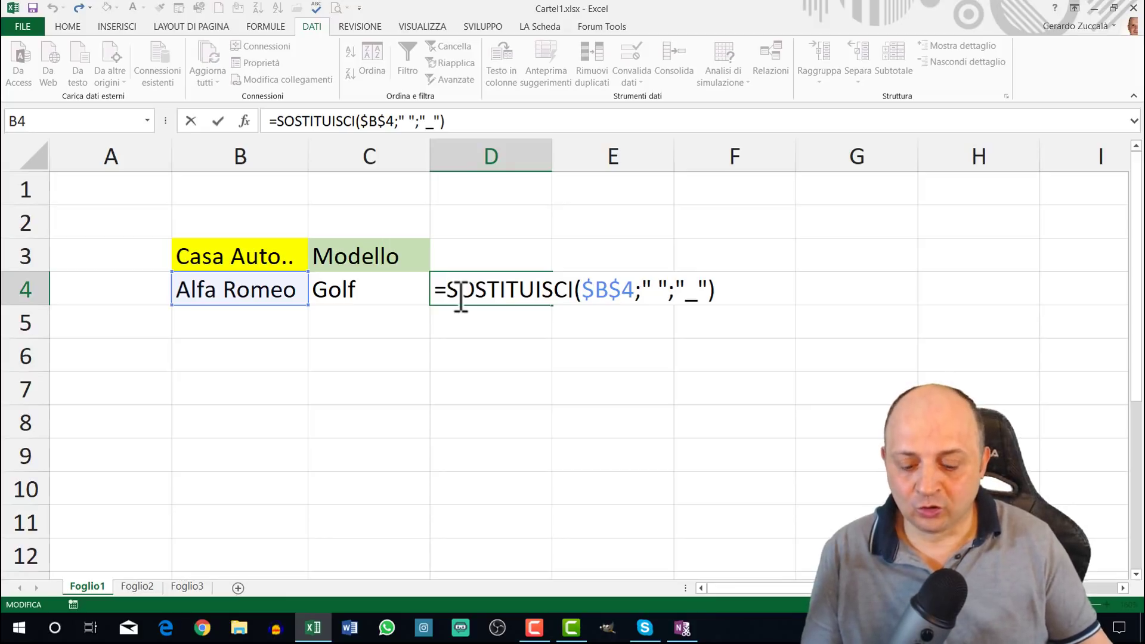
{"action": "type", "text": "ind"}
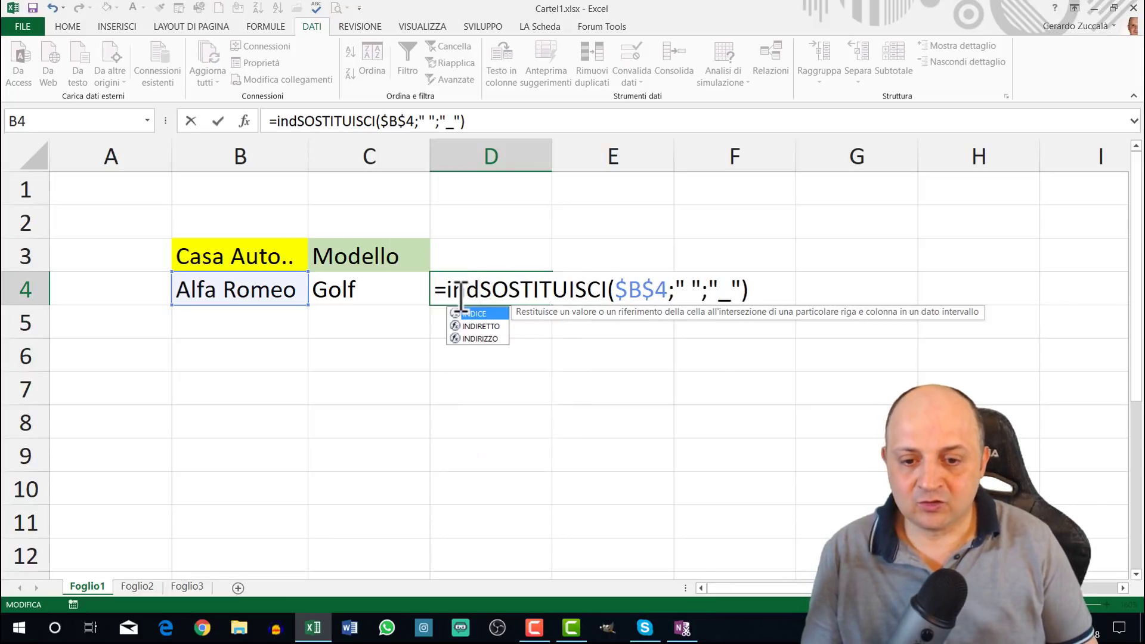
{"action": "key", "text": "Down"}
{"action": "key", "text": "Tab"}
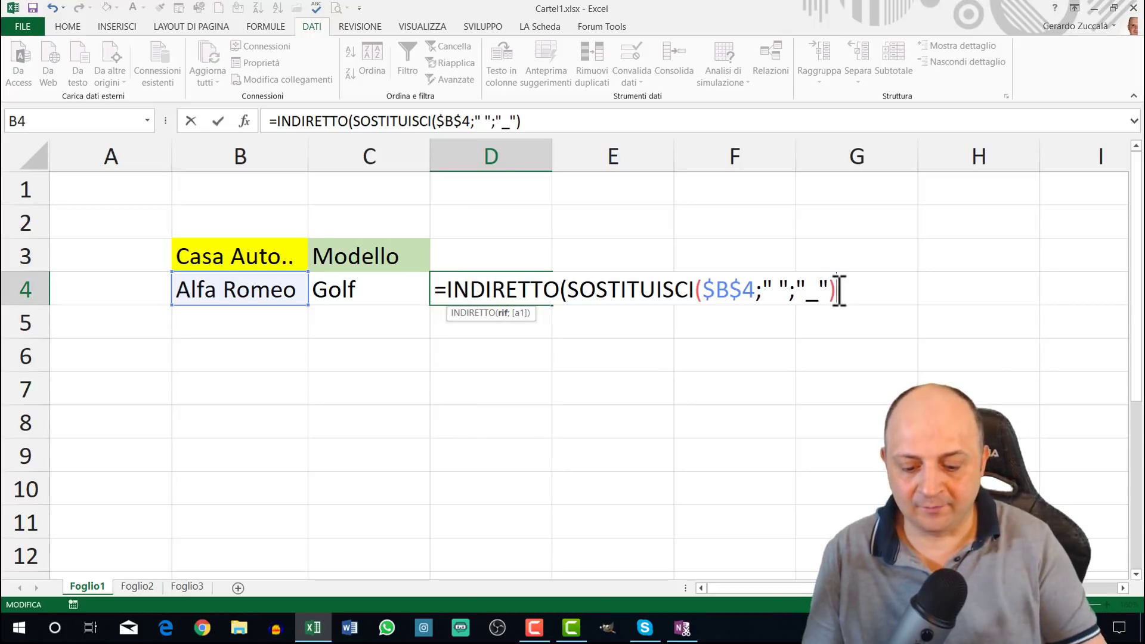
{"action": "type", "text": ")"}
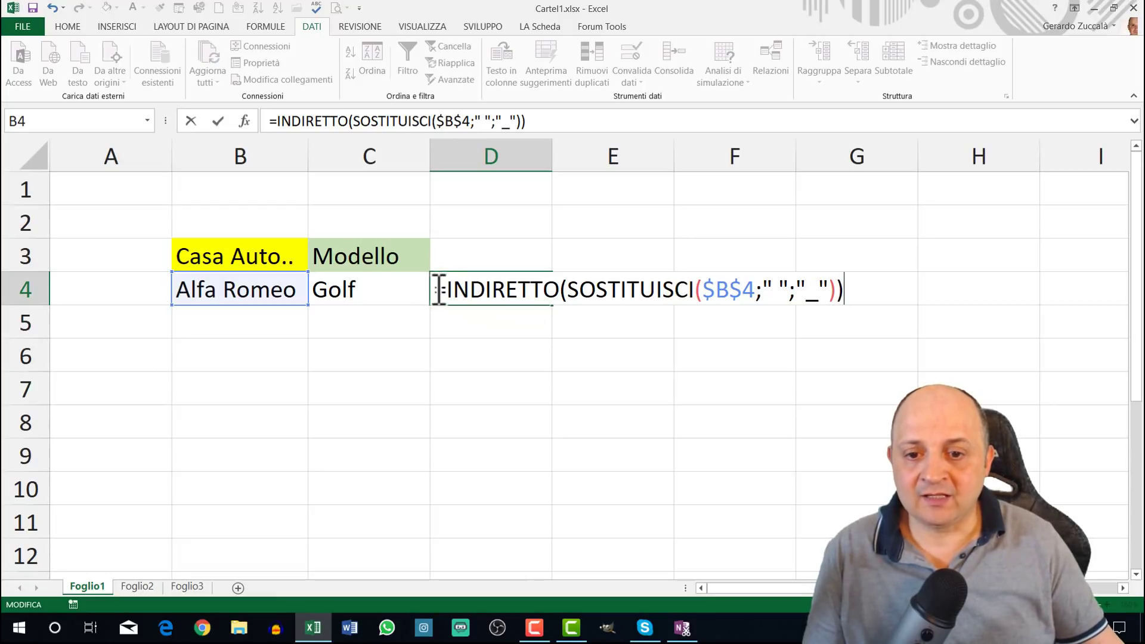
Preview the Alfa Romeo models (Mito, Giulia) with F9, restore, and commit the formula
{"action": "left_click_drag", "start_coordinate": [454, 290], "coordinate": [901, 293]}
{"action": "key", "text": "F9"}
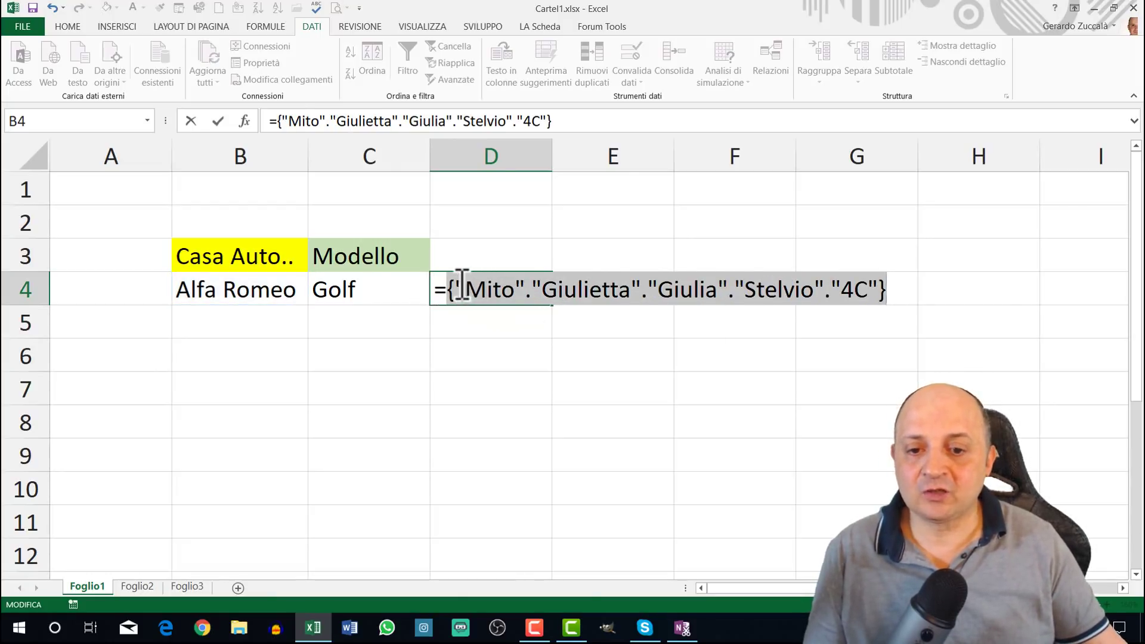
{"action": "left_click_drag", "start_coordinate": [465, 290], "coordinate": [607, 289]}
{"action": "left_click_drag", "start_coordinate": [679, 289], "coordinate": [807, 280]}
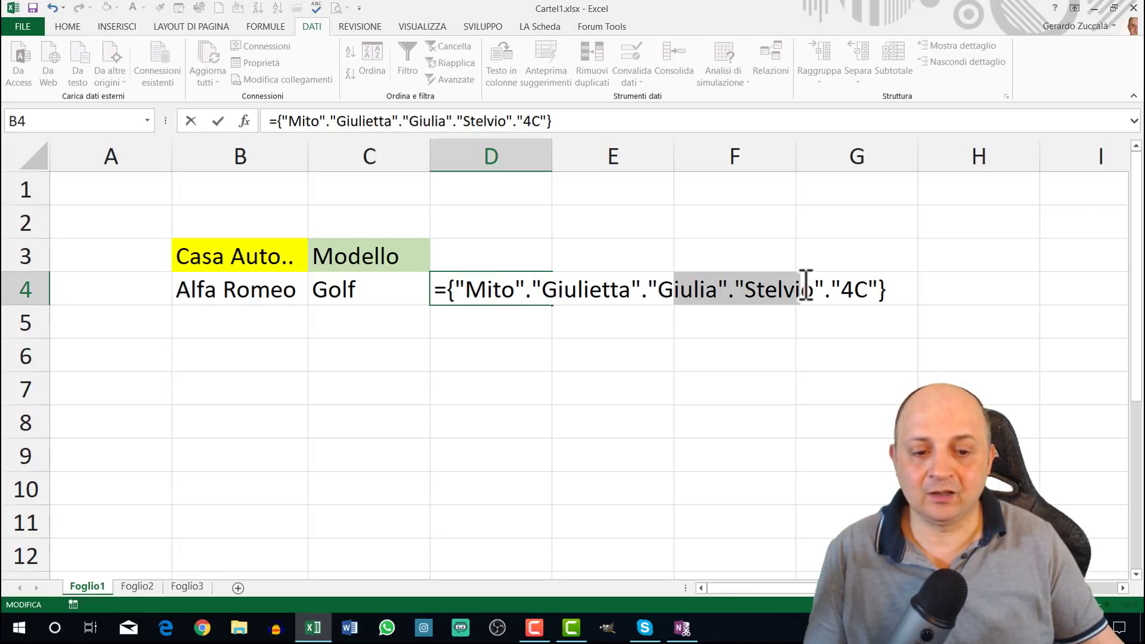
{"action": "key", "text": "ctrl+z"}
{"action": "key", "text": "ctrl+Return"}
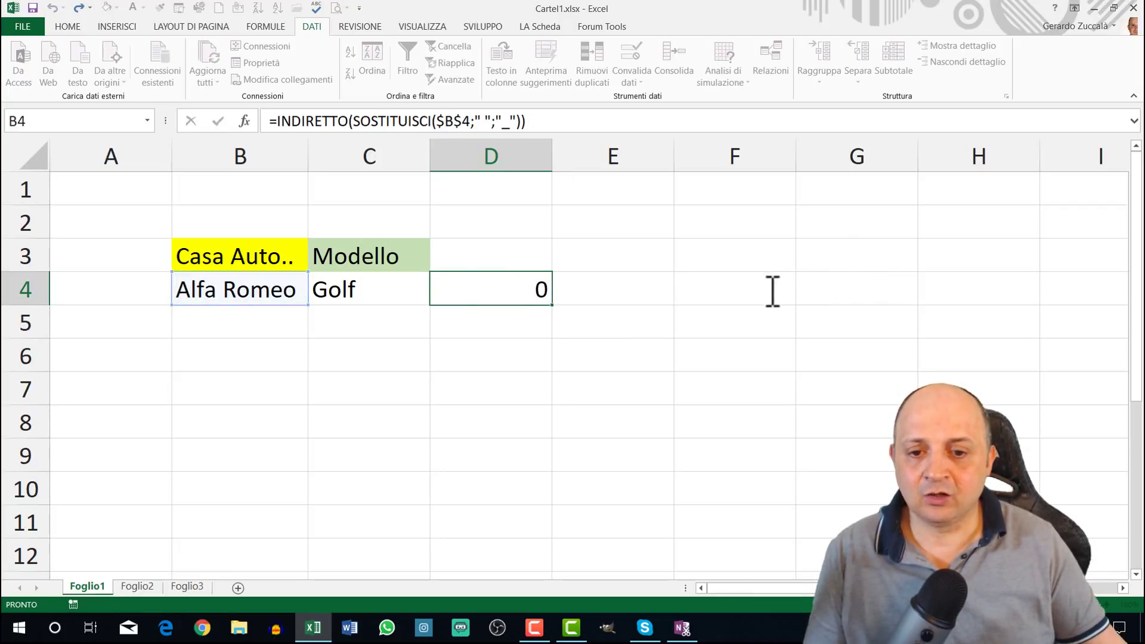
{"action": "left_click", "coordinate": [304, 291]}
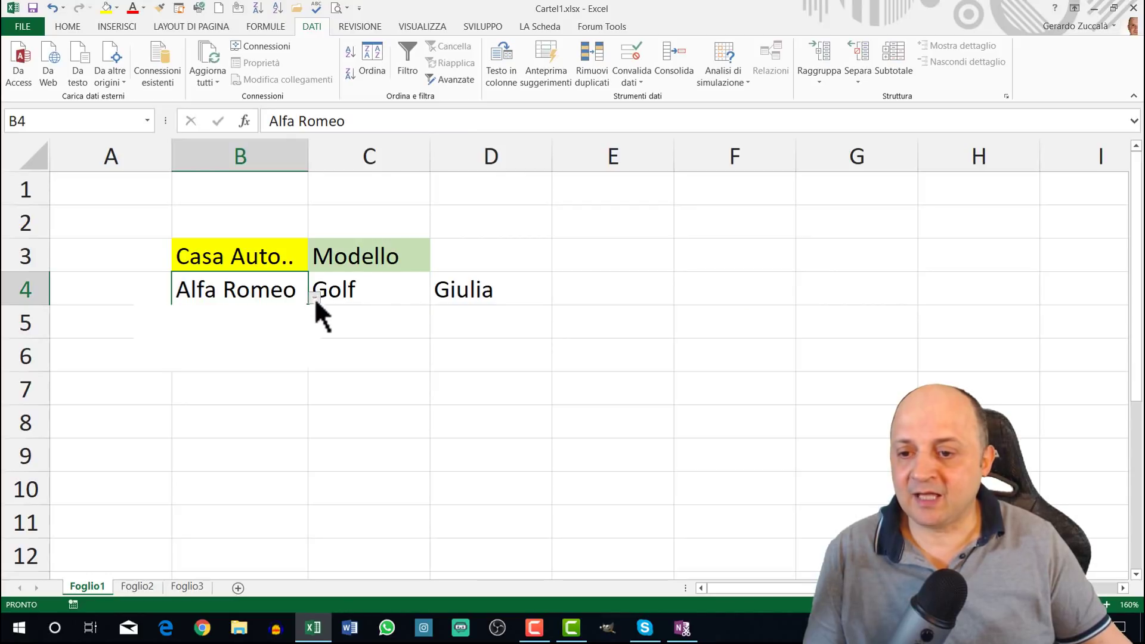
Set B4 to Volkswagen and evaluate D4's formula with F9, leaving it unchanged
{"action": "left_click", "coordinate": [314, 297]}
{"action": "left_click", "coordinate": [206, 360]}
{"action": "left_click", "coordinate": [433, 294]}
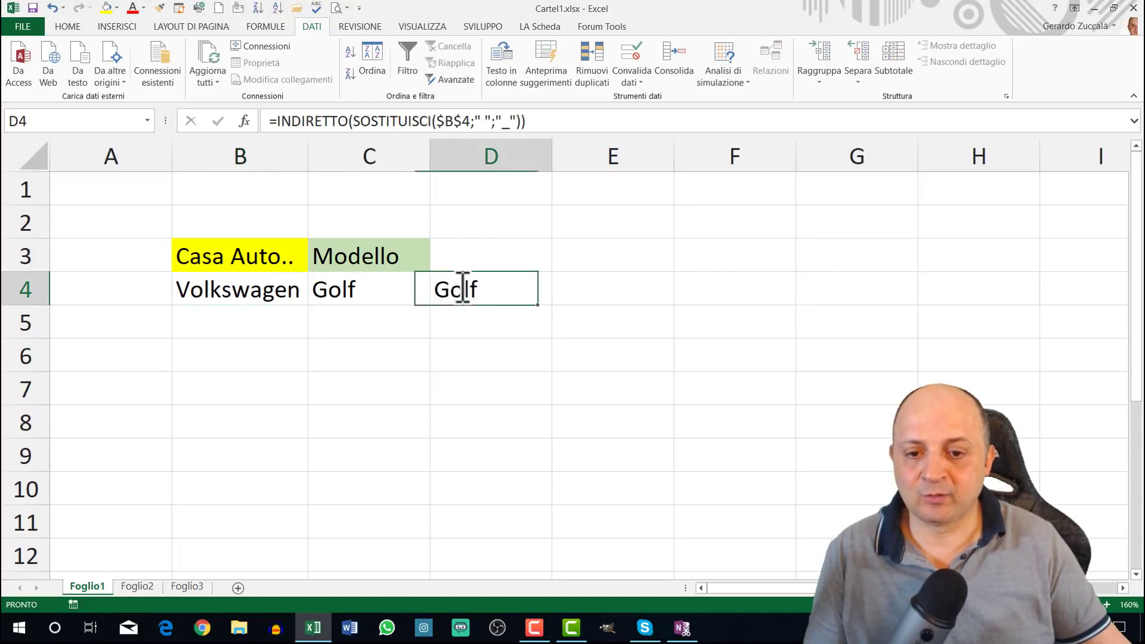
{"action": "double_click", "coordinate": [443, 290]}
{"action": "left_click_drag", "start_coordinate": [446, 289], "coordinate": [977, 279]}
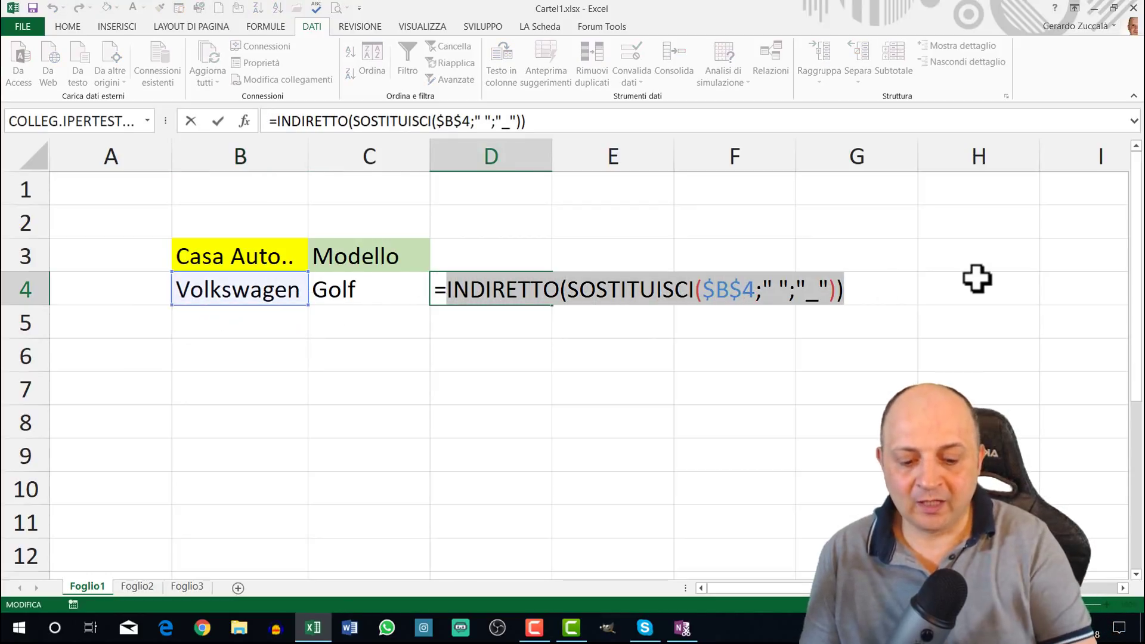
{"action": "key", "text": "F9"}
{"action": "key", "text": "ctrl+z"}
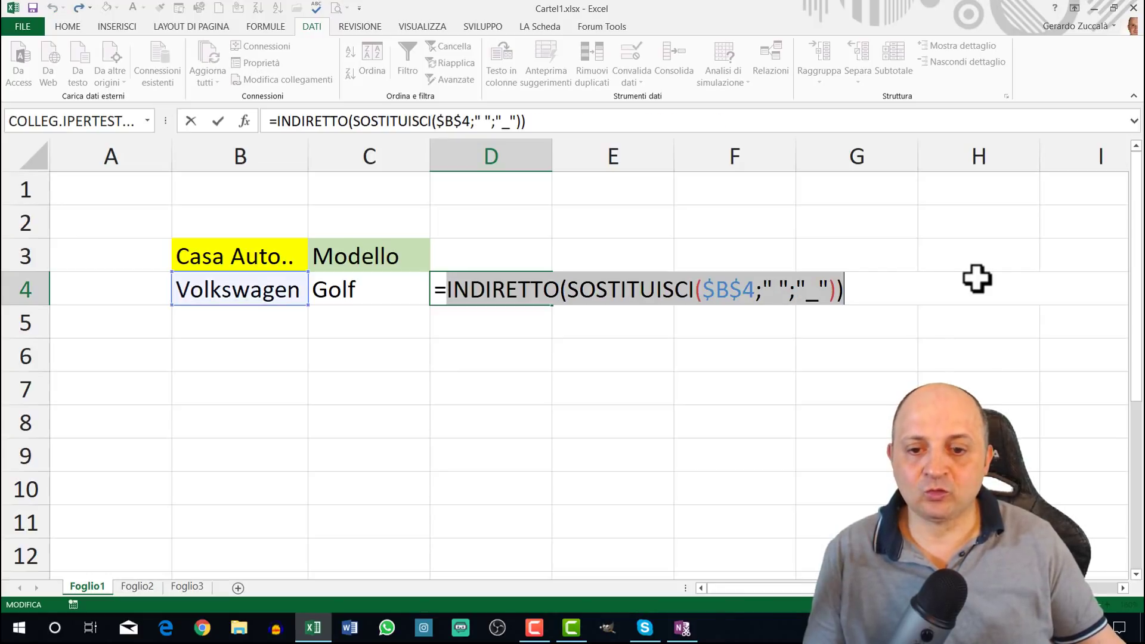
{"action": "key", "text": "Escape"}
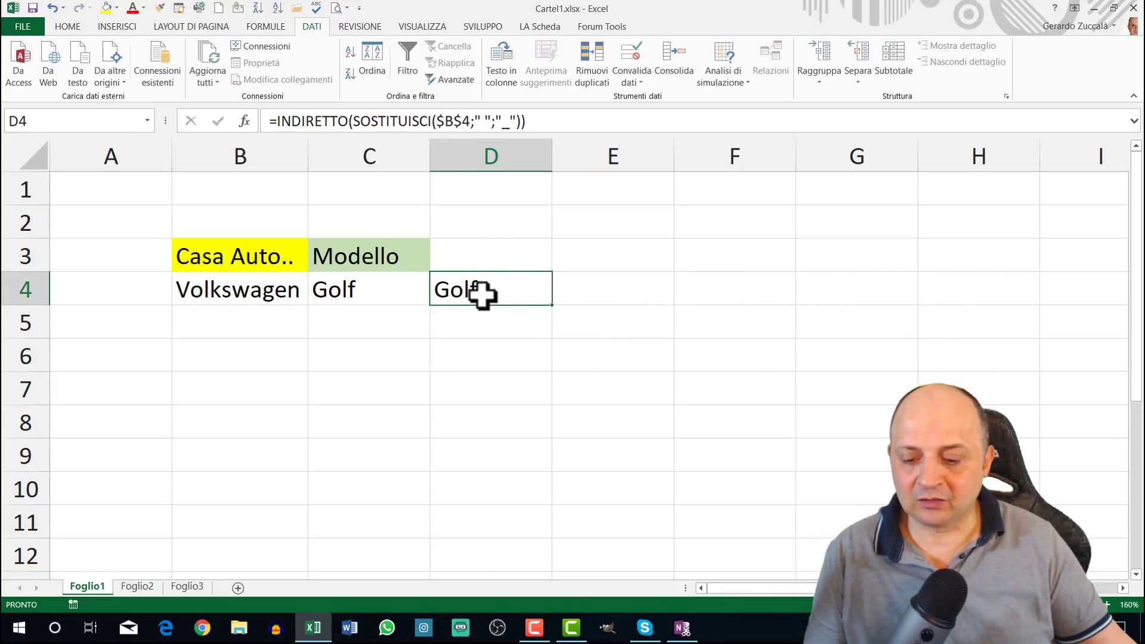
Copy D4's INDIRETTO(SOSTITUISCI($B$4;" ";"_")) formula text and select C4
{"action": "double_click", "coordinate": [482, 292]}
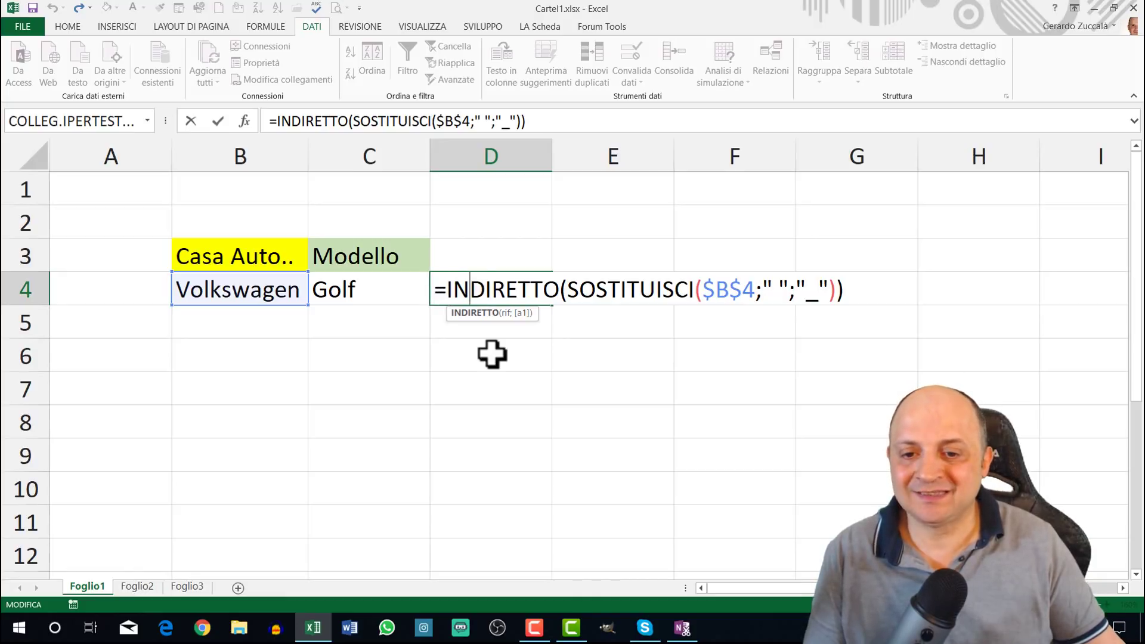
{"action": "left_click_drag", "start_coordinate": [435, 289], "coordinate": [916, 288]}
{"action": "key", "text": "ctrl+c"}
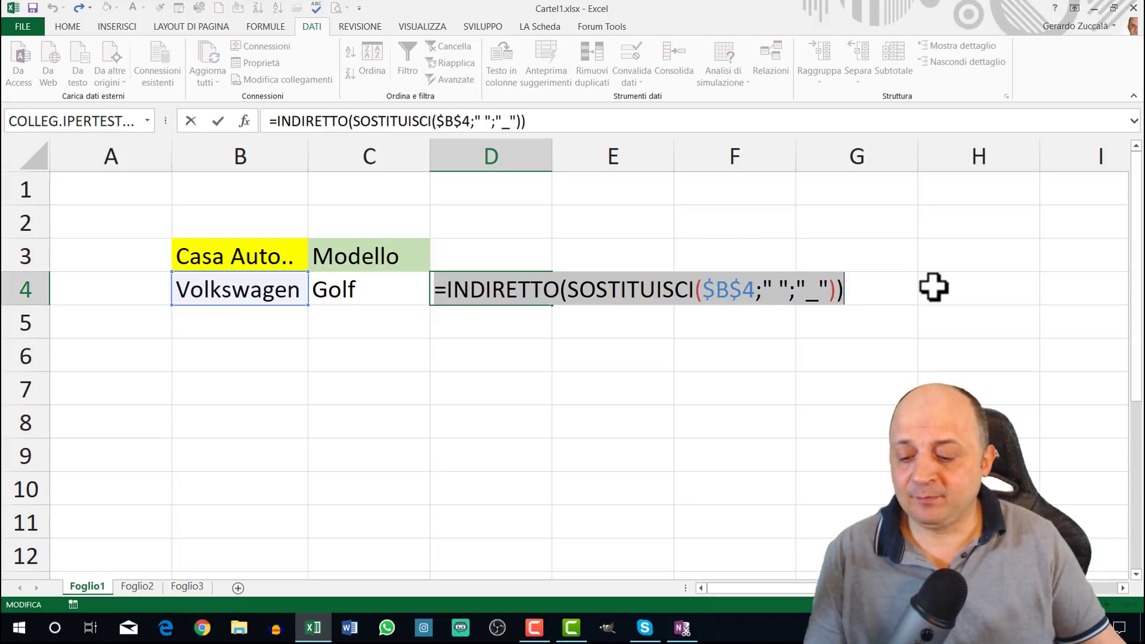
{"action": "key", "text": "ctrl+Return"}
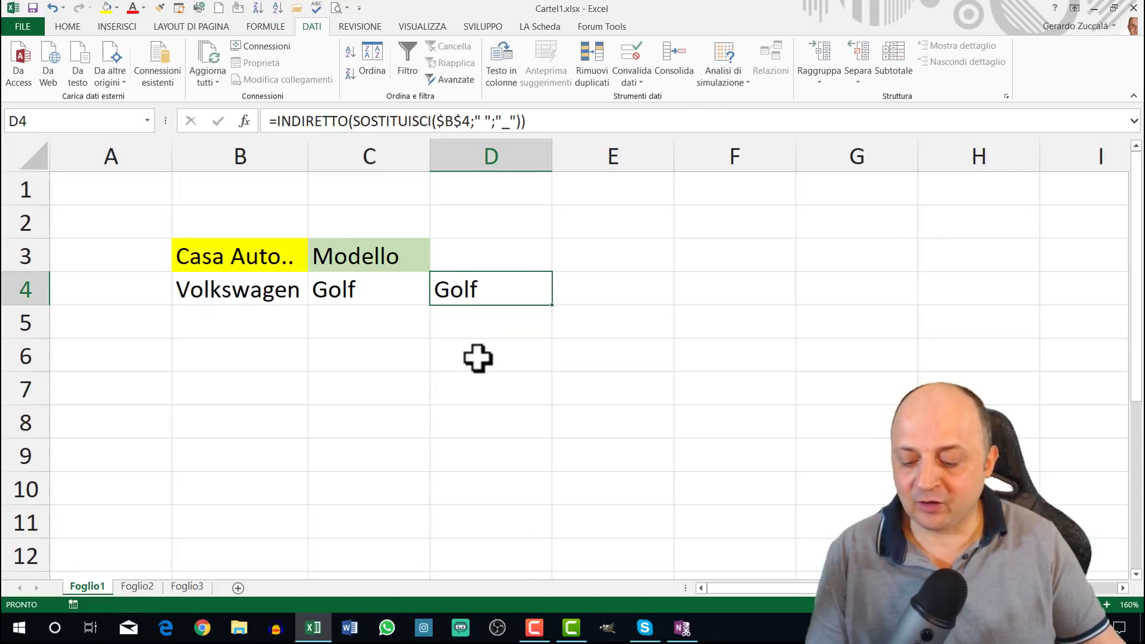
{"action": "left_click", "coordinate": [362, 289]}
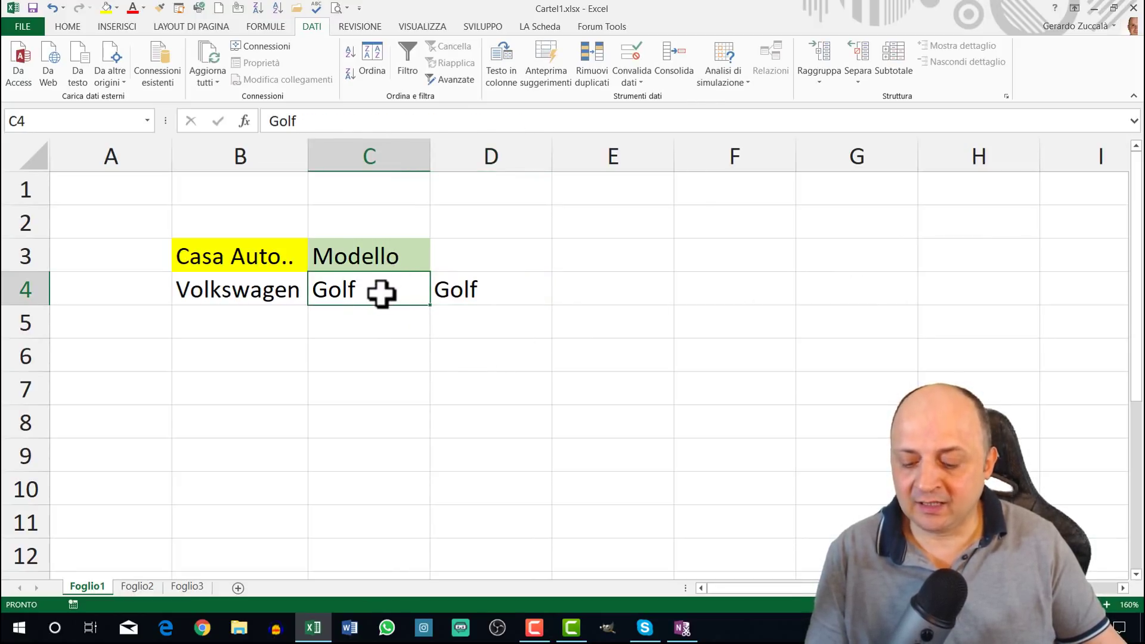
Give C4 Elenco validation with the pasted =INDIRETTO(SOSTITUISCI($B$4;" ";"_")) as Origine
{"action": "key", "text": "alt"}
{"action": "key", "text": "a"}
{"action": "key", "text": "v"}
{"action": "key", "text": "v"}
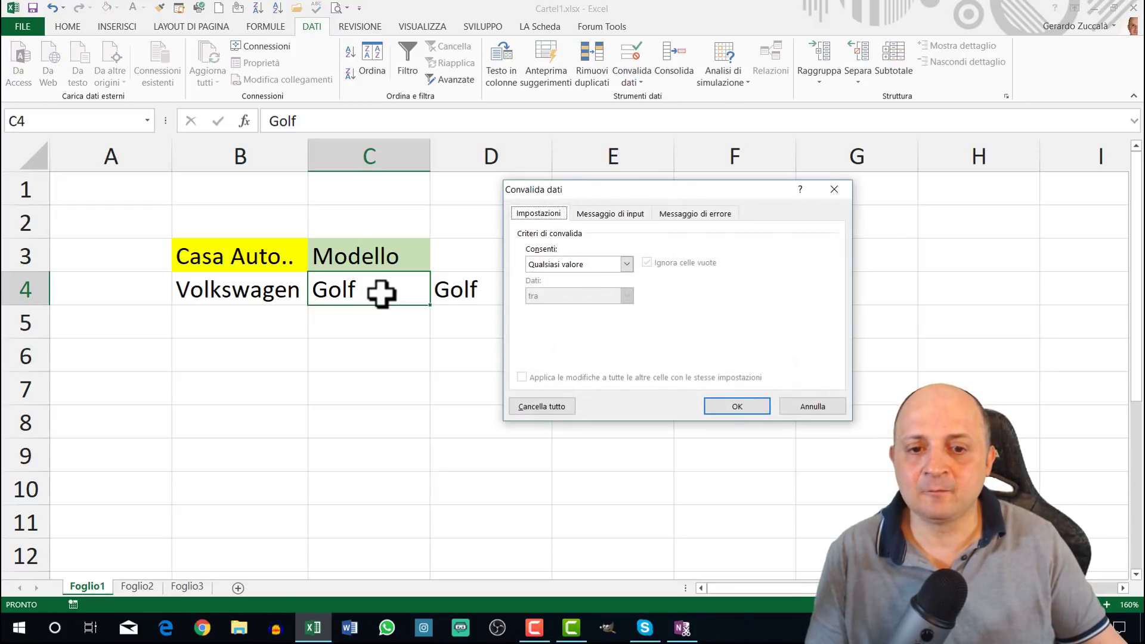
{"action": "key", "text": "Tab"}
{"action": "key", "text": "alt+Down"}
{"action": "key", "text": "Down"}
{"action": "key", "text": "Down"}
{"action": "key", "text": "Down"}
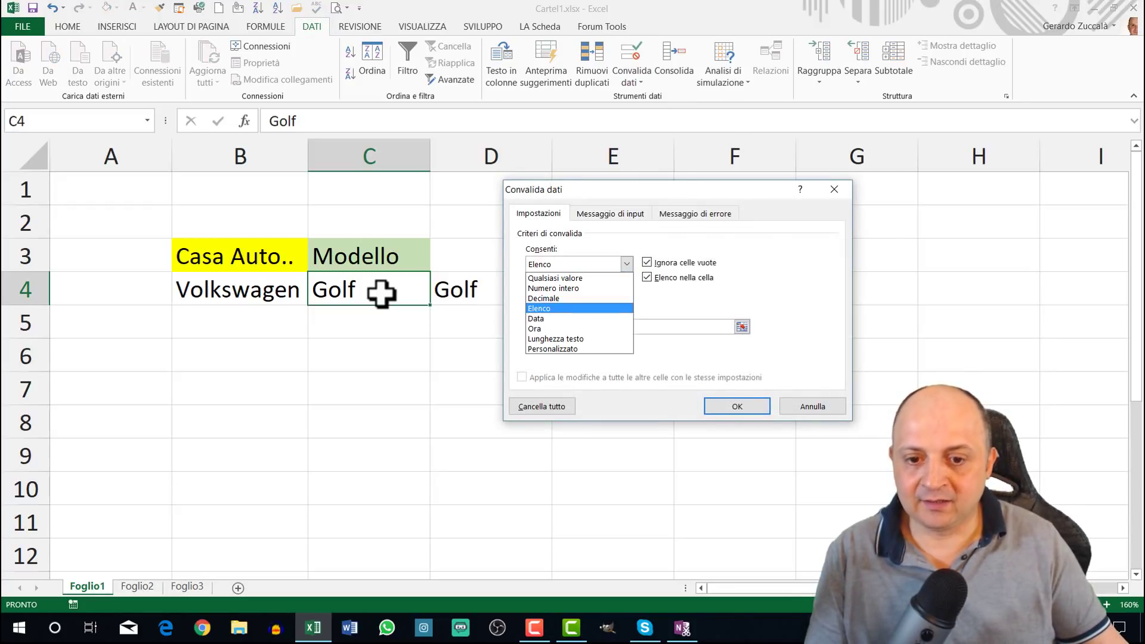
{"action": "key", "text": "Return"}
{"action": "left_click_drag", "start_coordinate": [624, 191], "coordinate": [560, 179]}
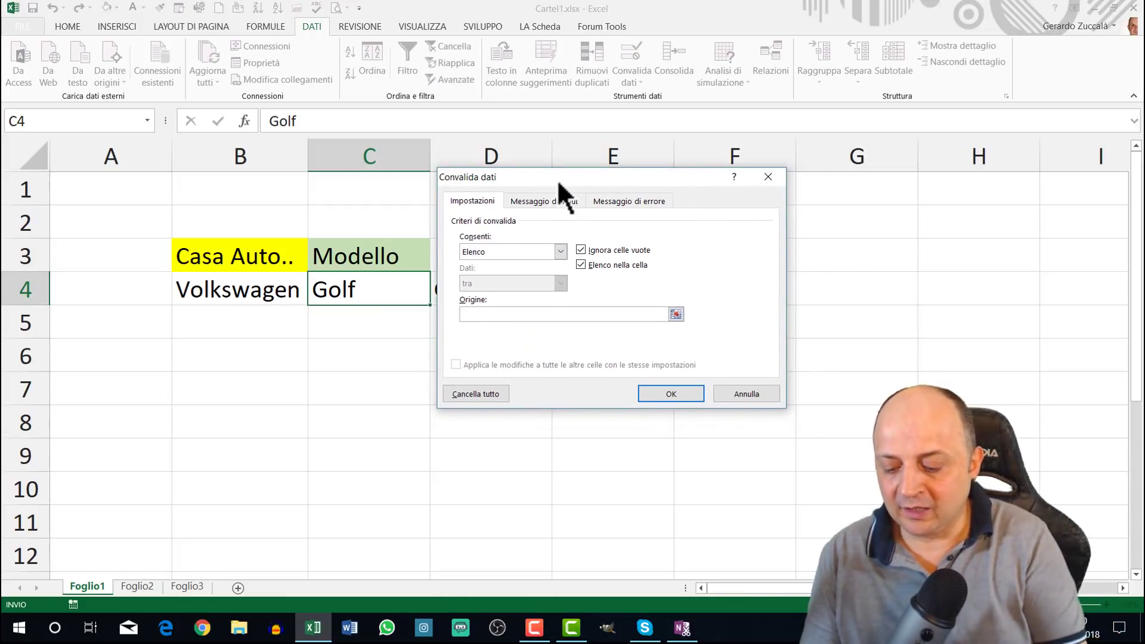
{"action": "key", "text": "ctrl+v"}
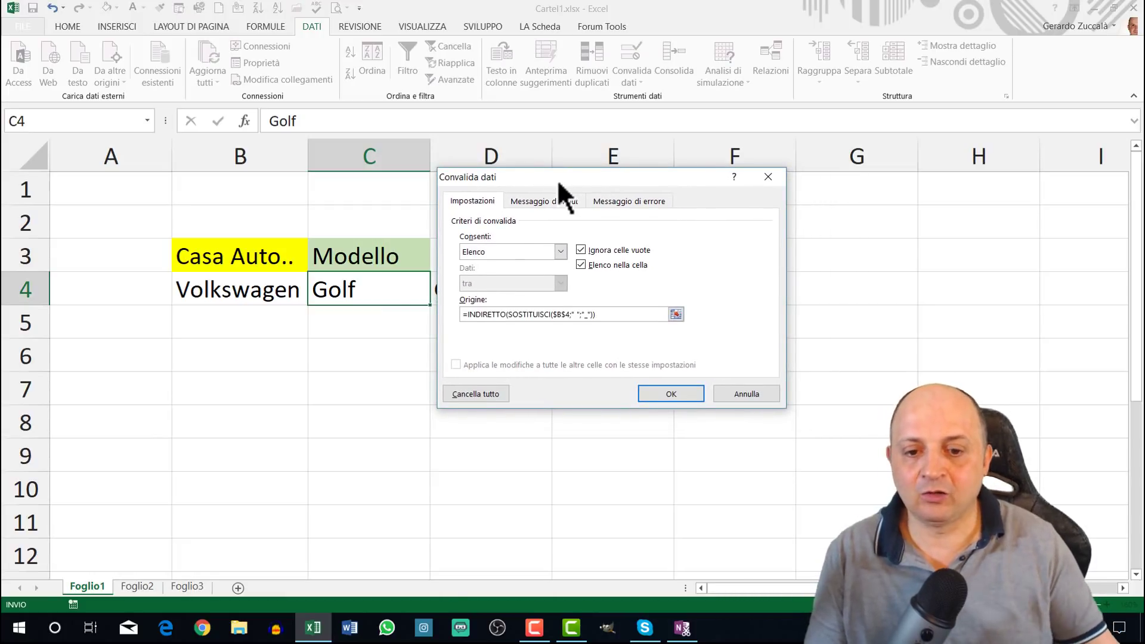
{"action": "left_click_drag", "start_coordinate": [601, 314], "coordinate": [460, 314]}
{"action": "left_click", "coordinate": [595, 314]}
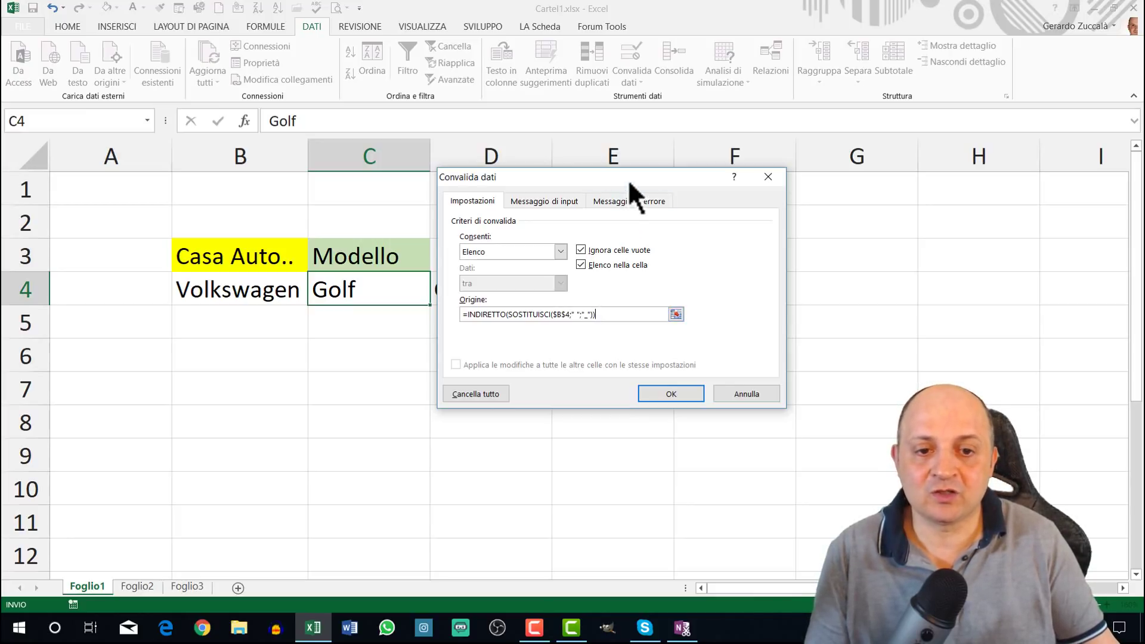
{"action": "mouse_move", "coordinate": [633, 178]}
{"action": "left_mouse_down"}
{"action": "mouse_move", "coordinate": [856, 403]}
{"action": "mouse_move", "coordinate": [606, 215]}
{"action": "left_mouse_up"}
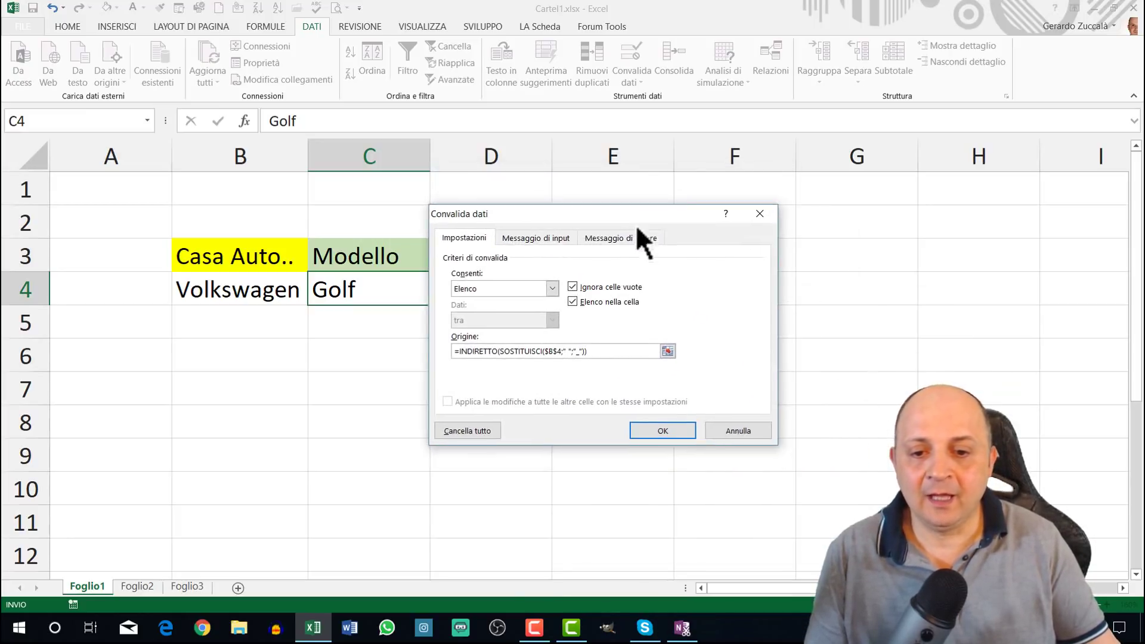
{"action": "left_click", "coordinate": [659, 430]}
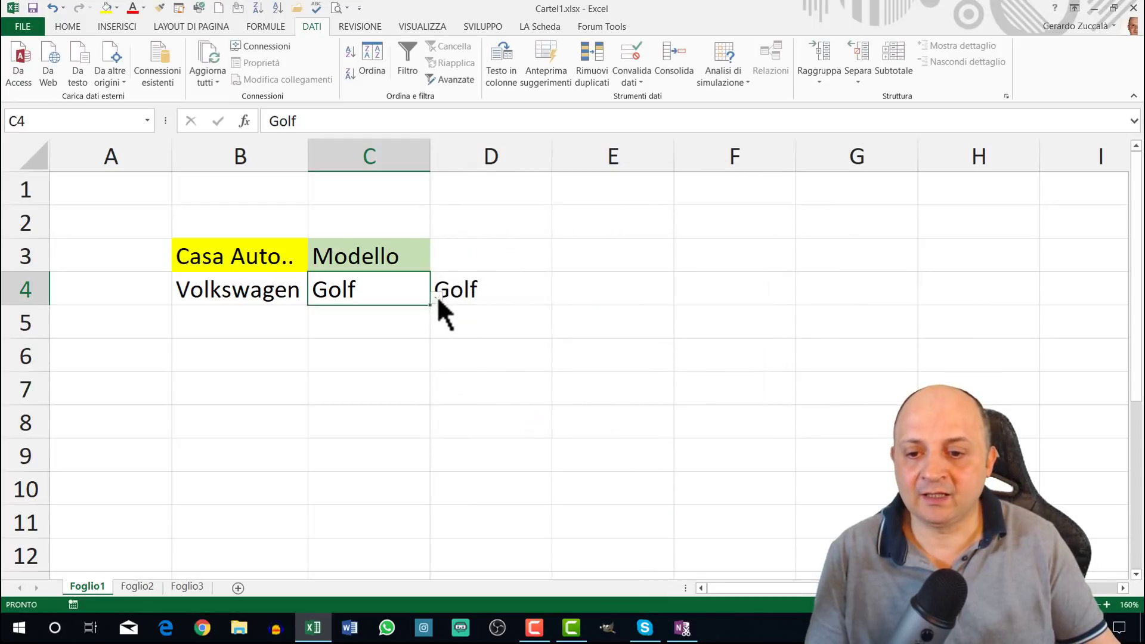
Pick Arteon as the model in C4, then change the make in B4 to Fiat
{"action": "left_click", "coordinate": [436, 296]}
{"action": "left_click", "coordinate": [352, 379]}
{"action": "left_click", "coordinate": [301, 290]}
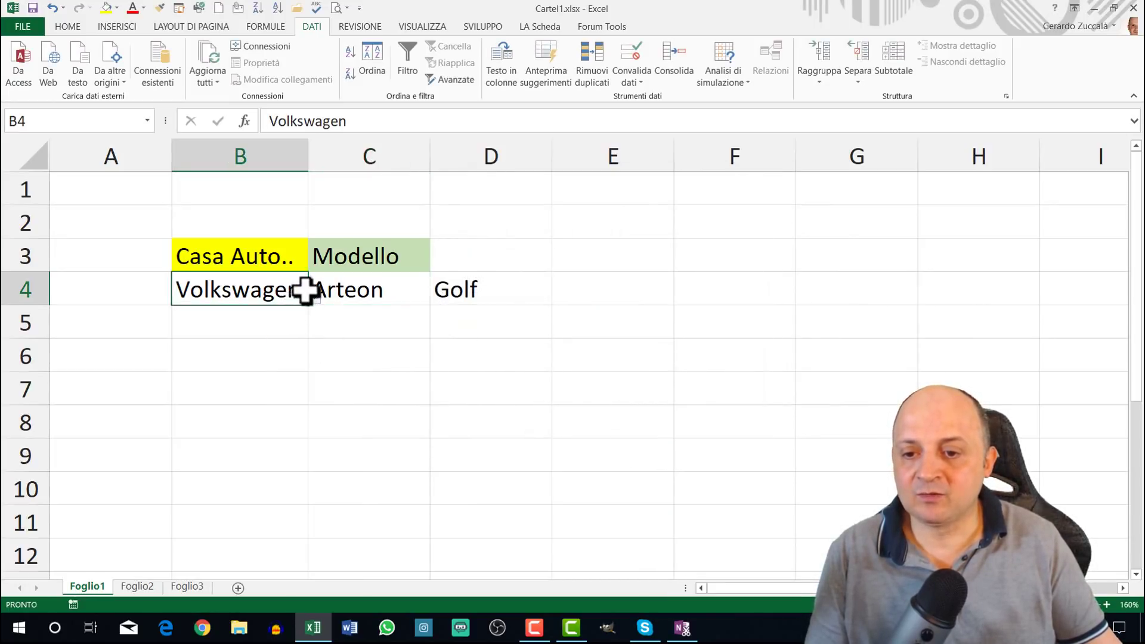
{"action": "left_click", "coordinate": [314, 297]}
{"action": "left_click", "coordinate": [219, 330]}
{"action": "left_click", "coordinate": [314, 297]}
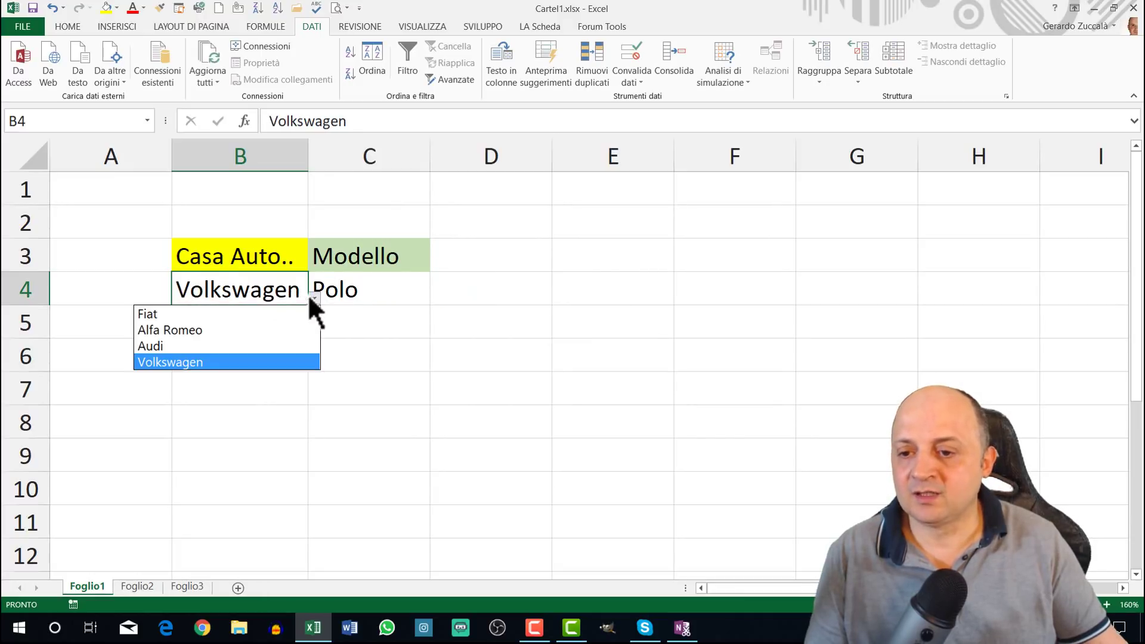
{"action": "left_click", "coordinate": [223, 315]}
Test C4's Fiat-only model list by choosing Punto, then Qubo, then Punto again
{"action": "left_click", "coordinate": [383, 289]}
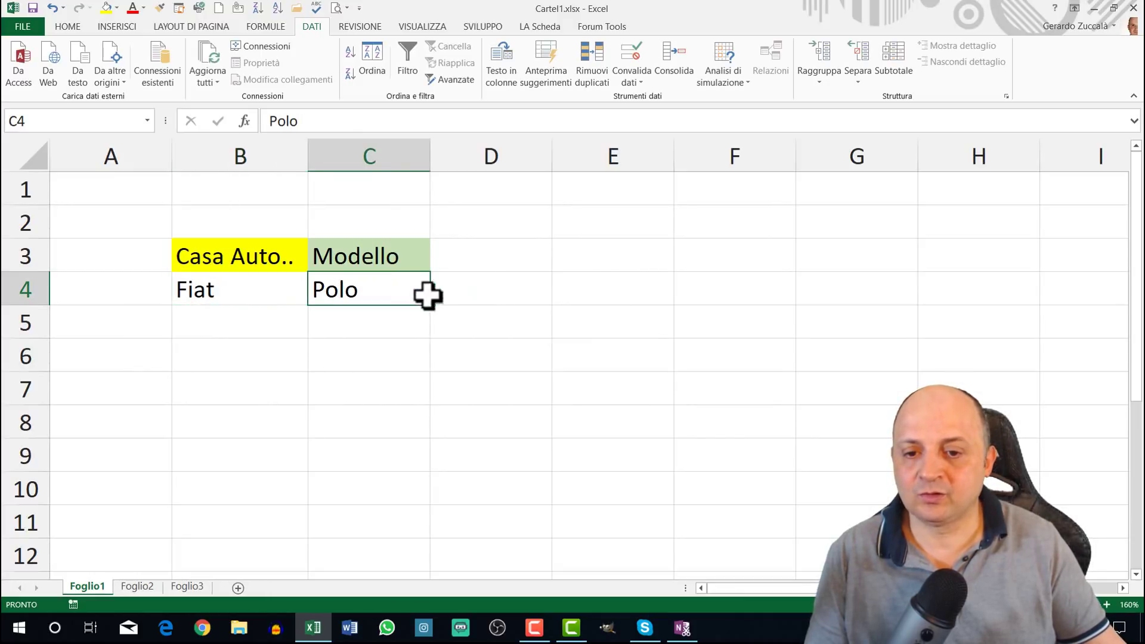
{"action": "left_click", "coordinate": [436, 297]}
{"action": "left_click", "coordinate": [322, 346]}
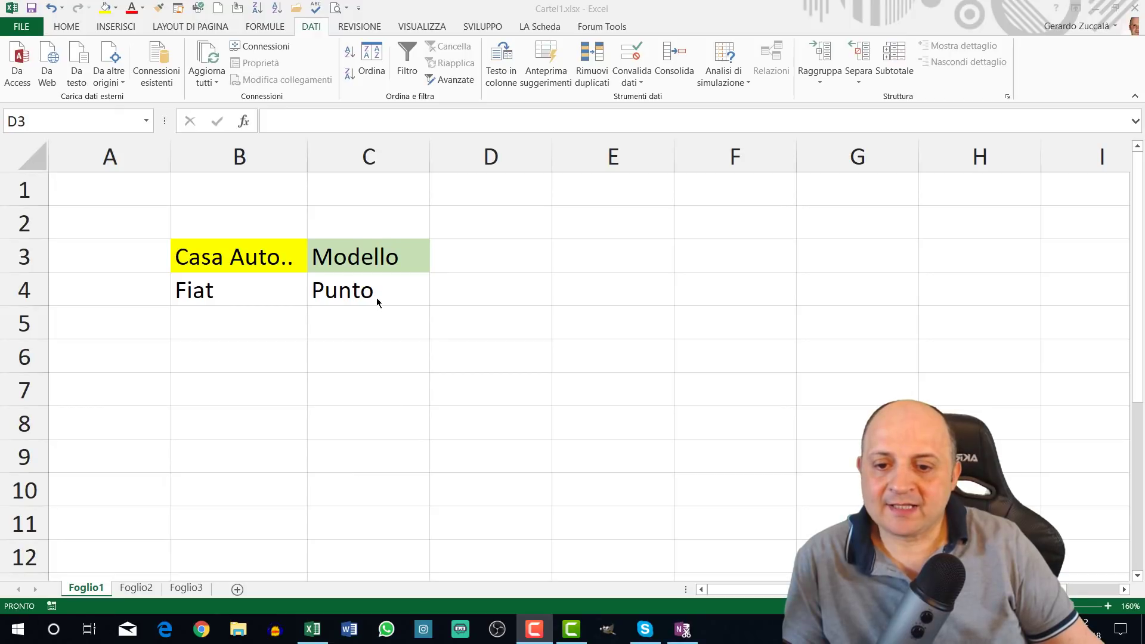
{"action": "left_click", "coordinate": [436, 300]}
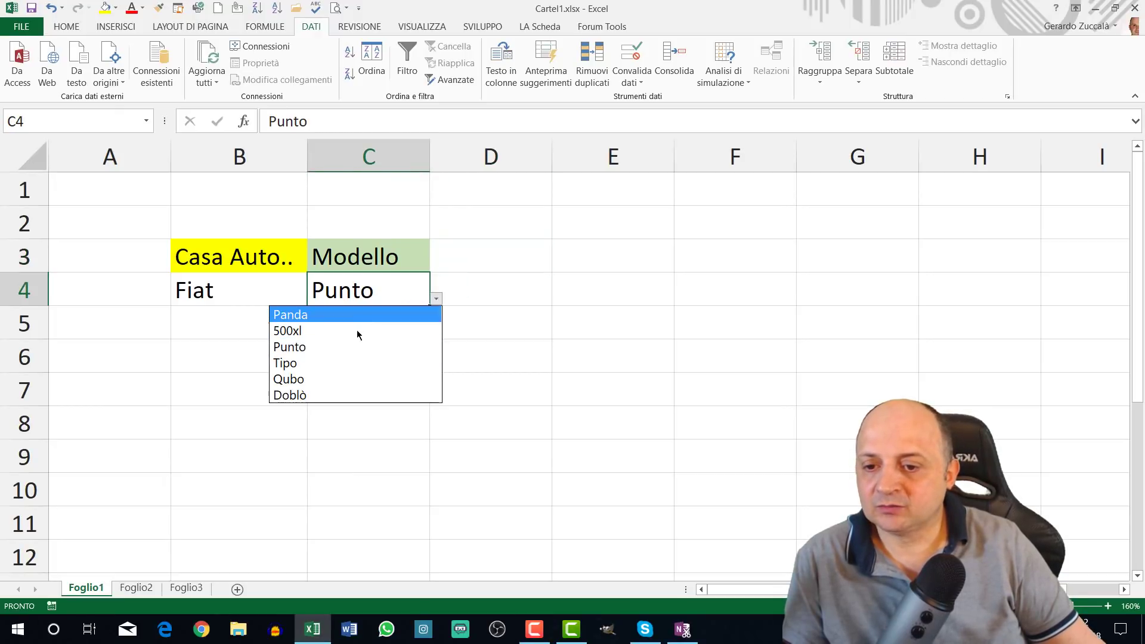
{"action": "left_click", "coordinate": [341, 349]}
{"action": "left_click", "coordinate": [437, 299]}
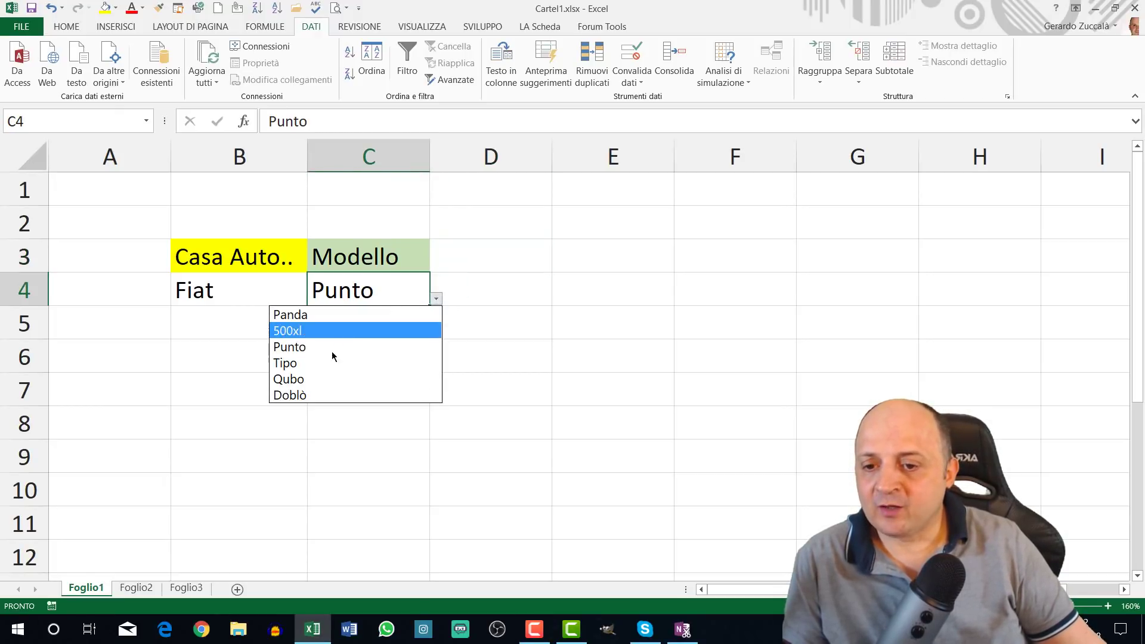
{"action": "left_click", "coordinate": [321, 376]}
{"action": "left_click", "coordinate": [437, 299]}
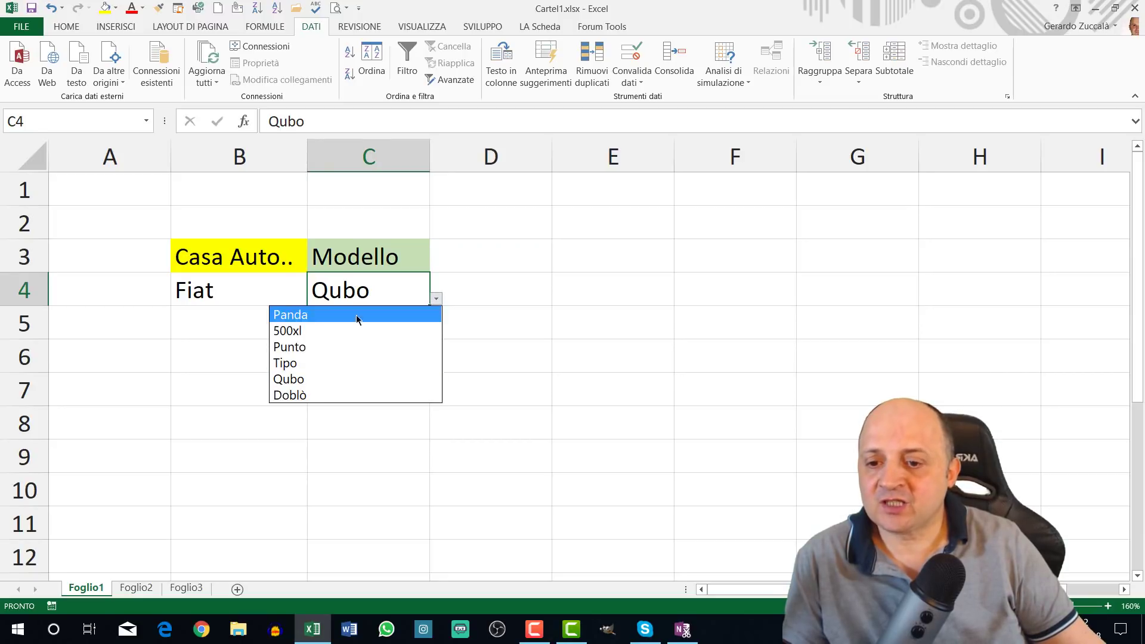
{"action": "left_click", "coordinate": [320, 346]}
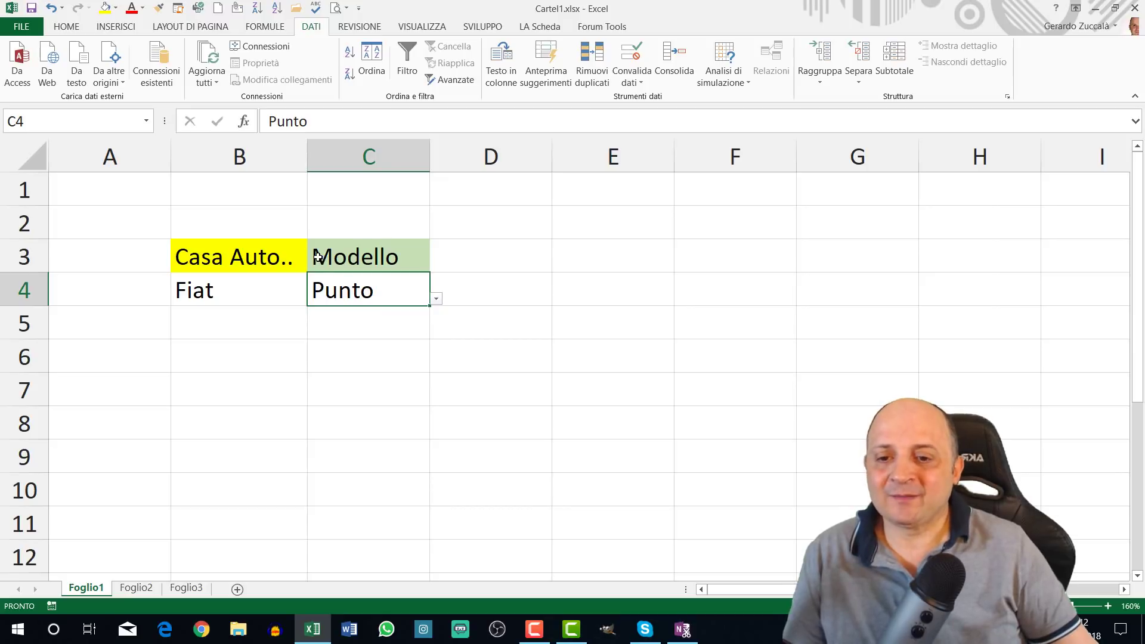
Check cells C3 and D3, then choose Tipo as the model in C4
{"action": "left_click", "coordinate": [340, 250]}
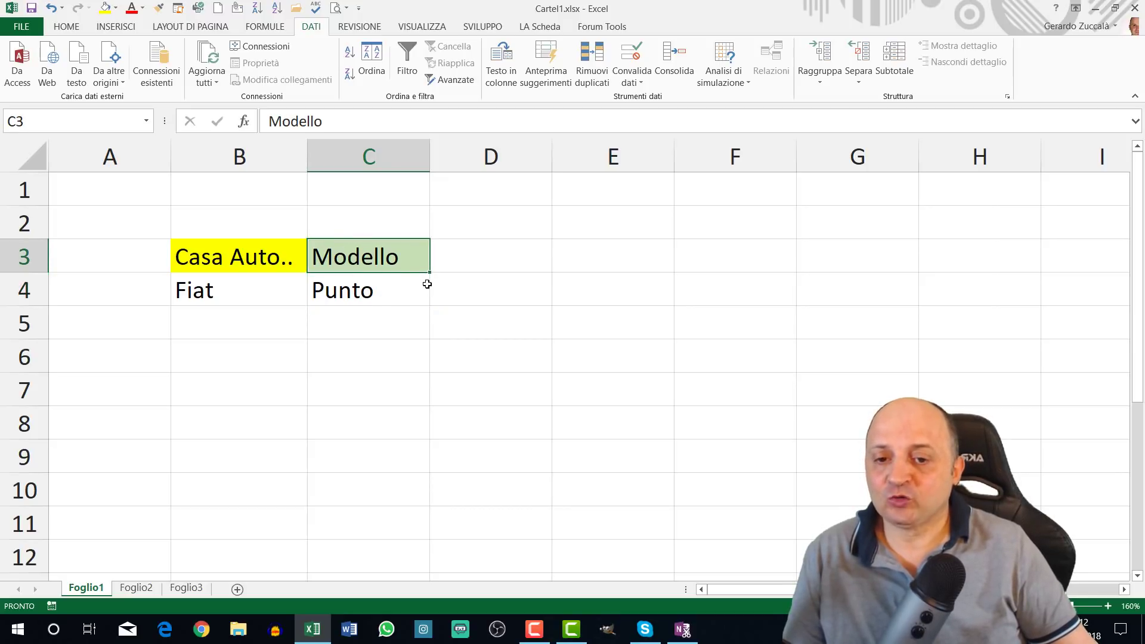
{"action": "left_click", "coordinate": [467, 255]}
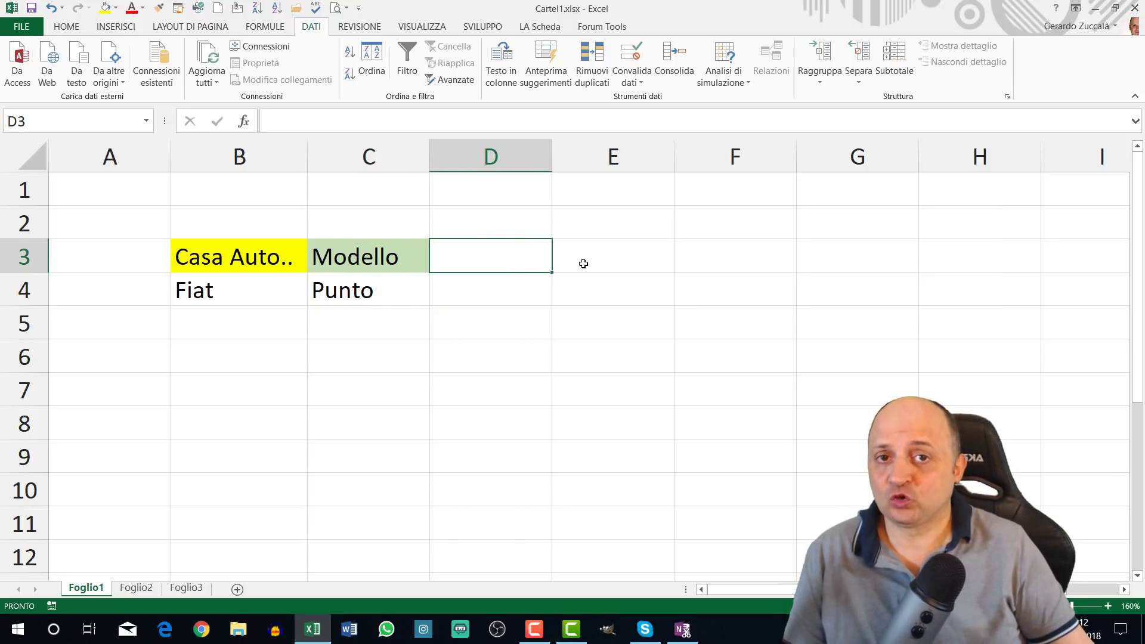
{"action": "left_click", "coordinate": [360, 286]}
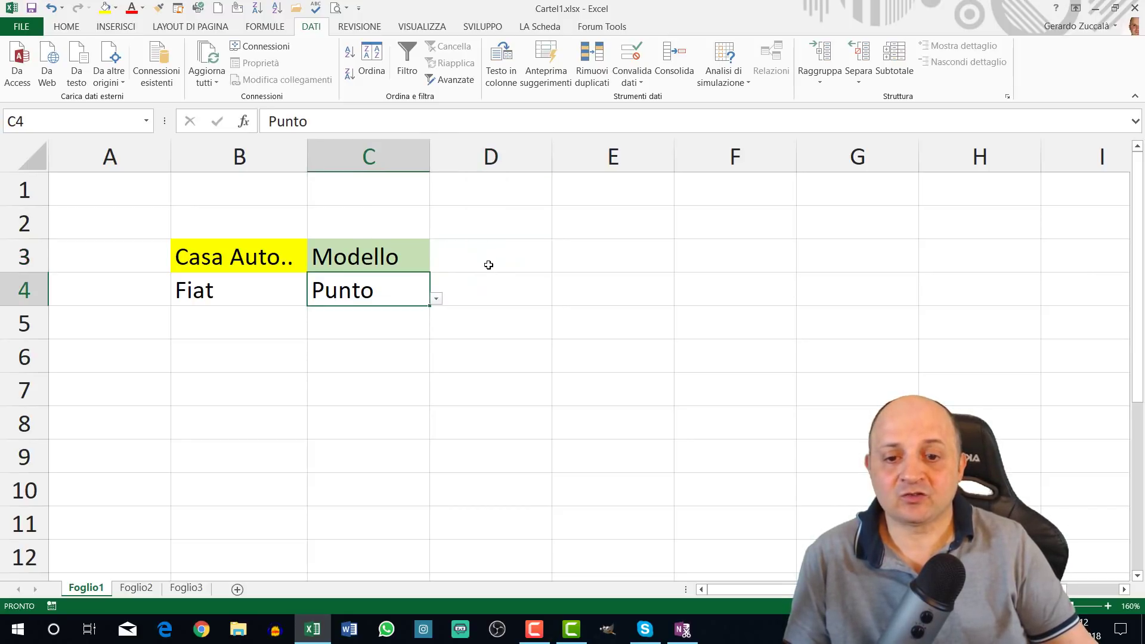
{"action": "left_click", "coordinate": [437, 301]}
{"action": "left_click", "coordinate": [358, 366]}
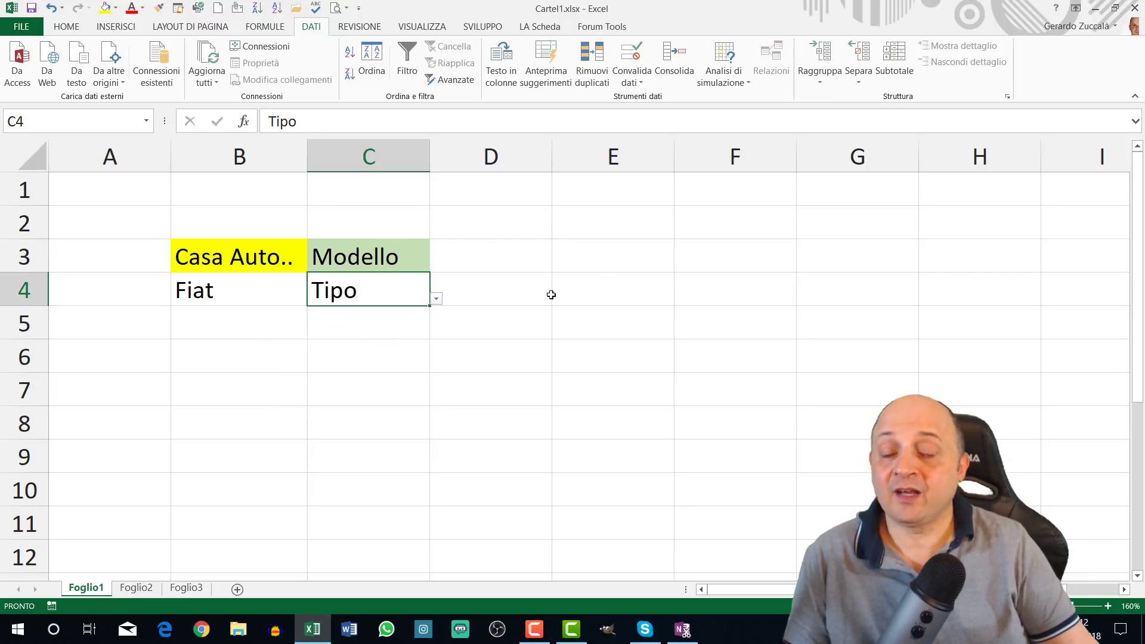